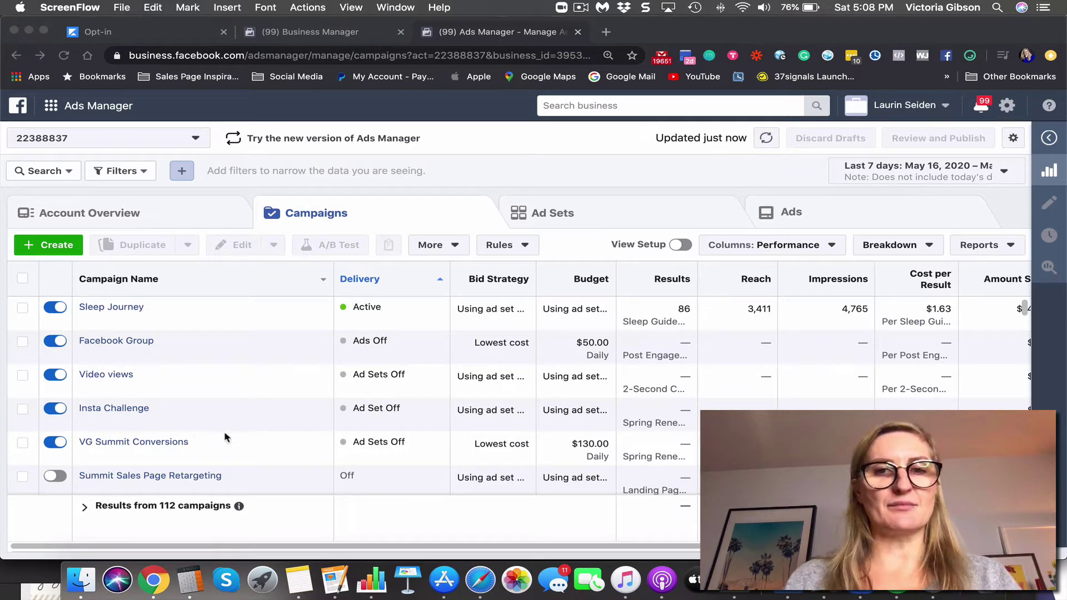
- Show the campaign results for the last 30 days and switch the date range to Lifetime
{"action": "left_click", "coordinate": [881, 178]}
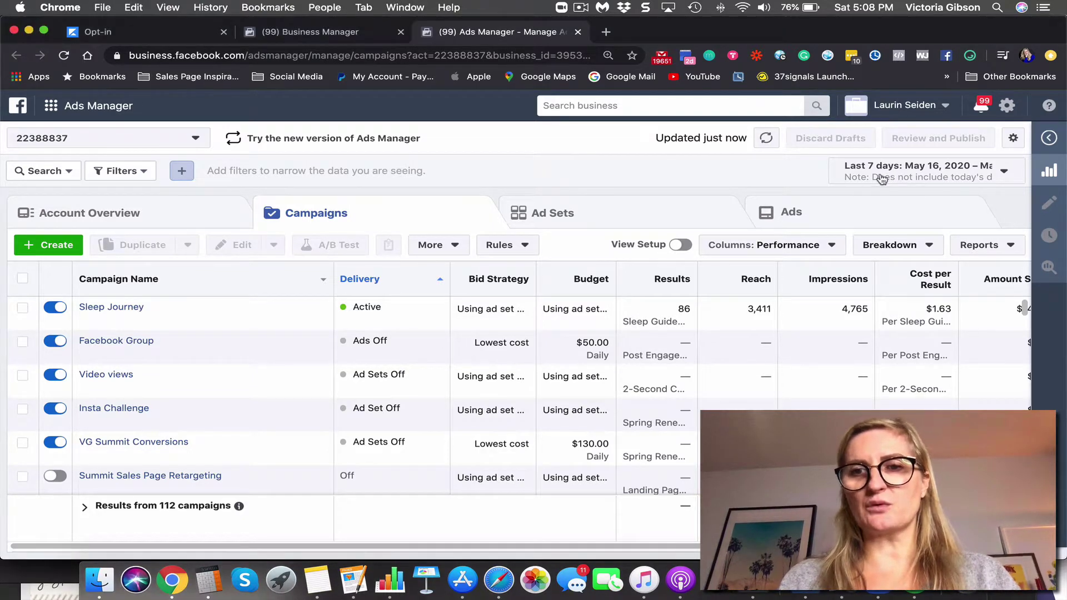
{"action": "left_click", "coordinate": [882, 178]}
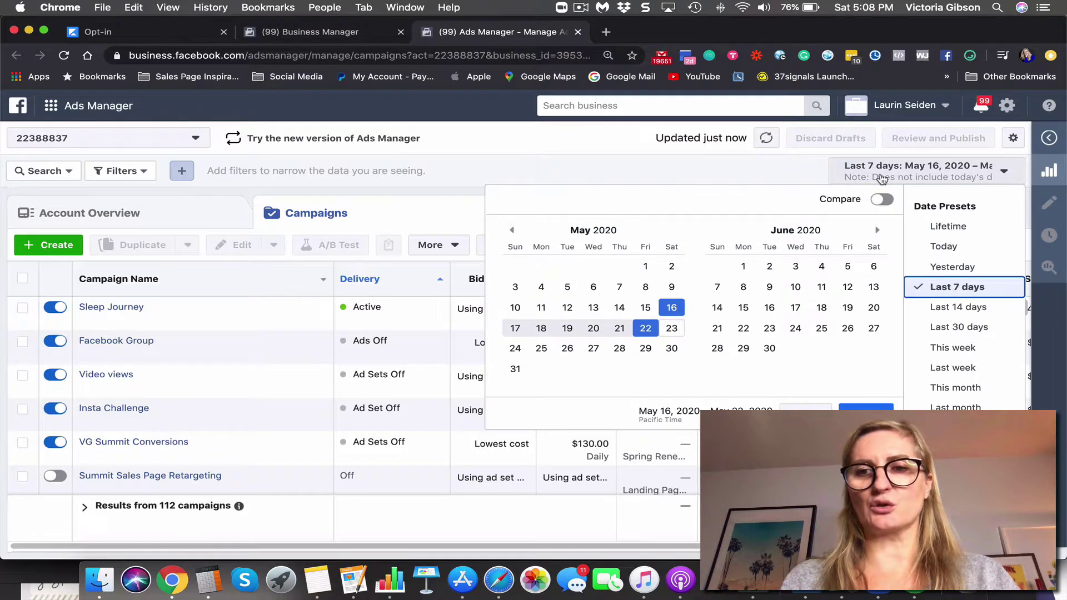
{"action": "left_click", "coordinate": [938, 328]}
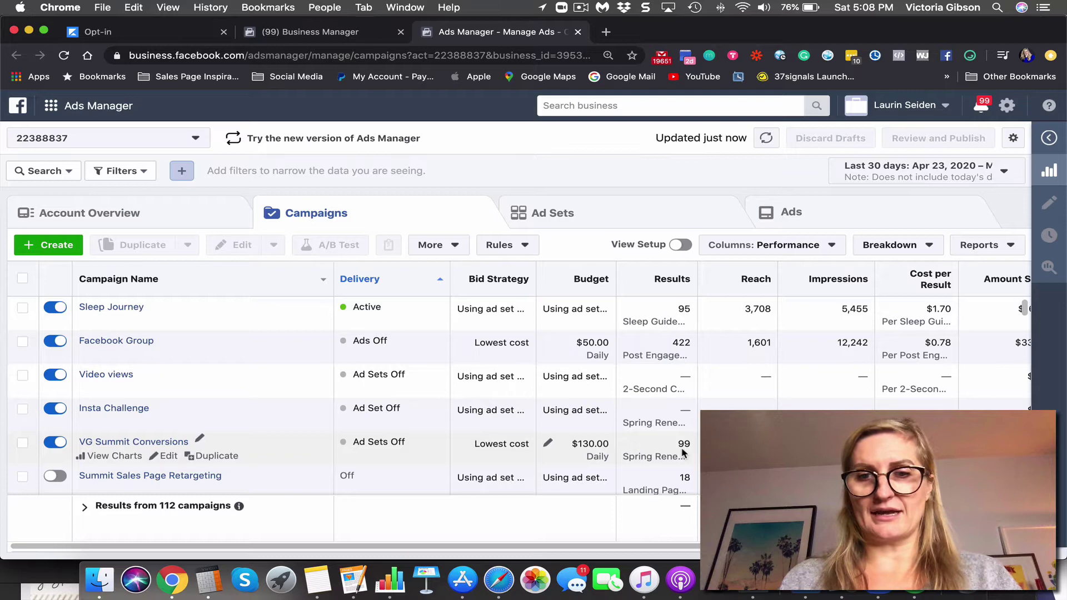
{"action": "left_click", "coordinate": [914, 174]}
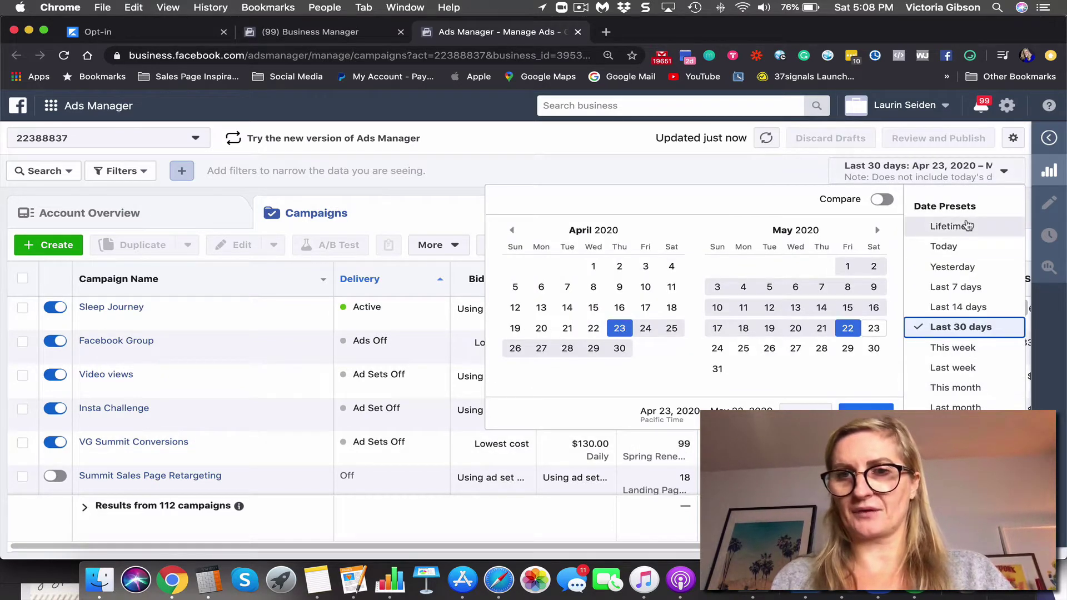
{"action": "left_click", "coordinate": [948, 226]}
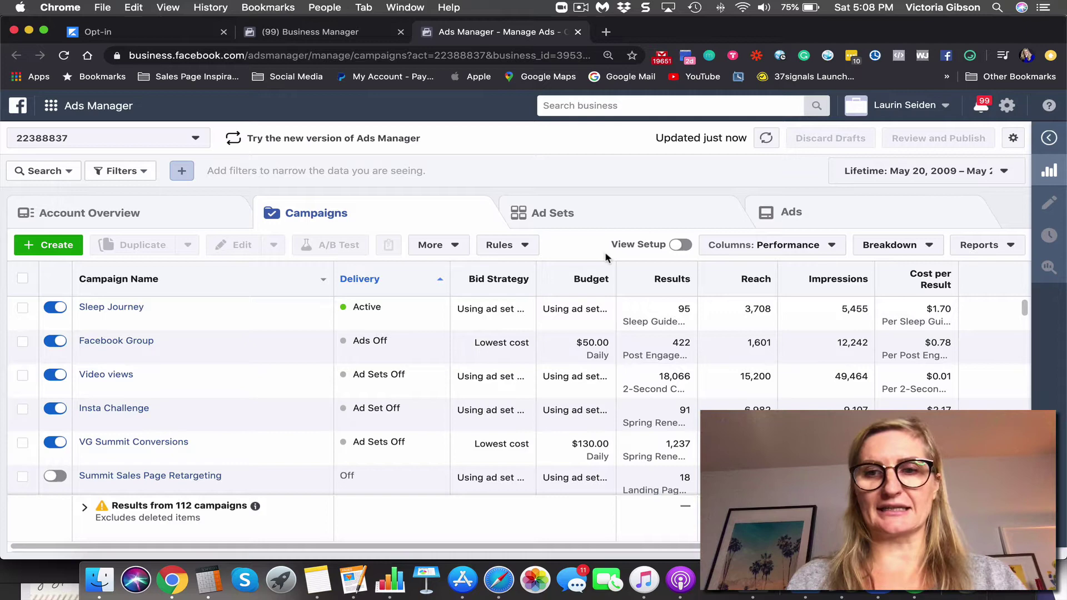
- Open the ad "Sleep Journey - Image 1" for editing from the Sleep Journey campaign's LAL ad set
{"action": "mouse_move", "coordinate": [120, 309]}
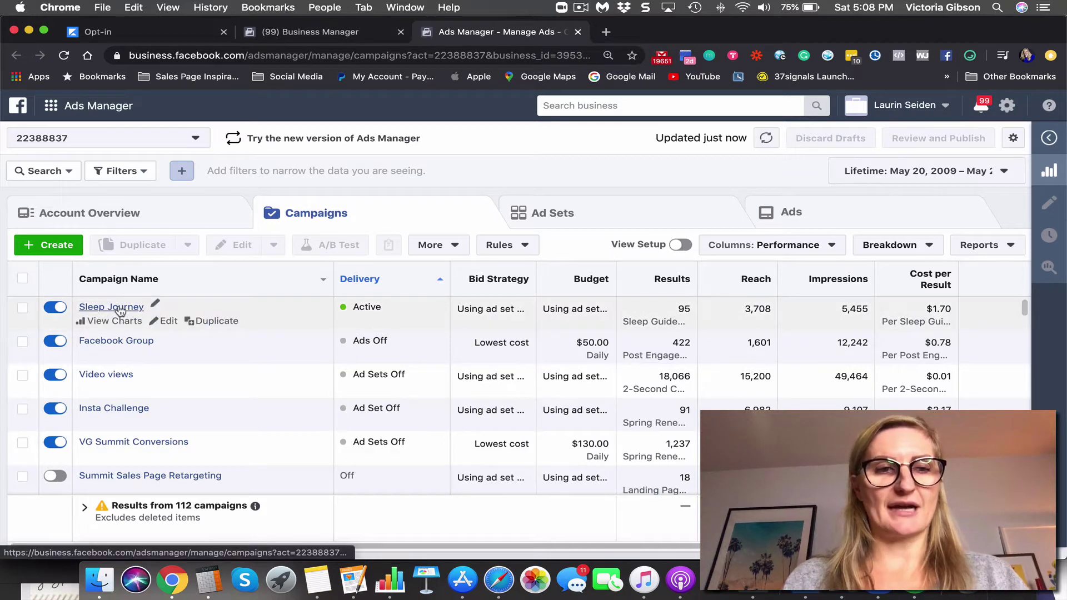
{"action": "mouse_move", "coordinate": [145, 441]}
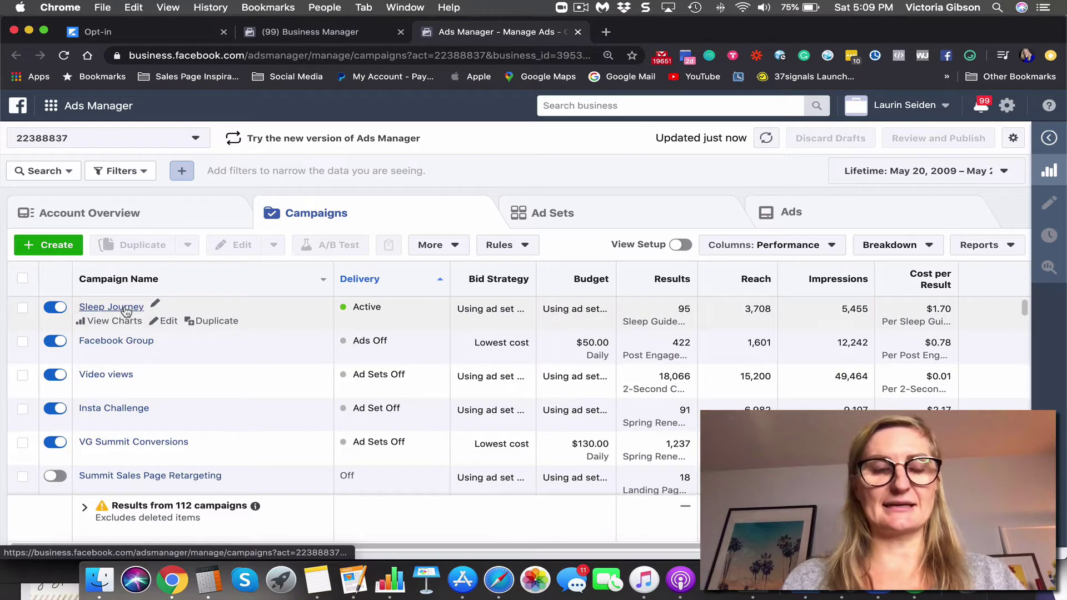
{"action": "left_click", "coordinate": [126, 310]}
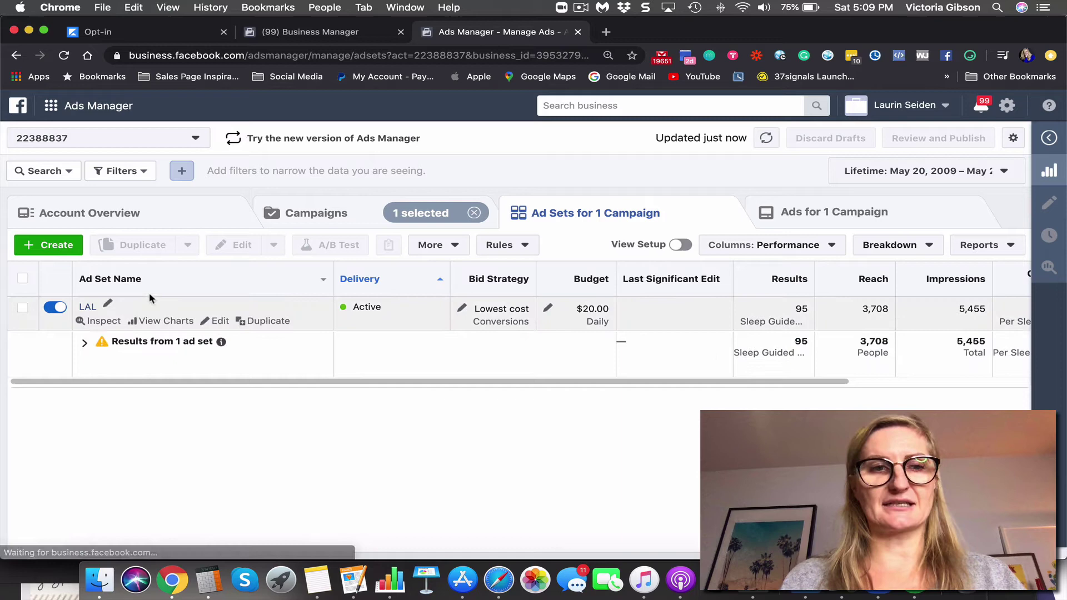
{"action": "left_click", "coordinate": [87, 308]}
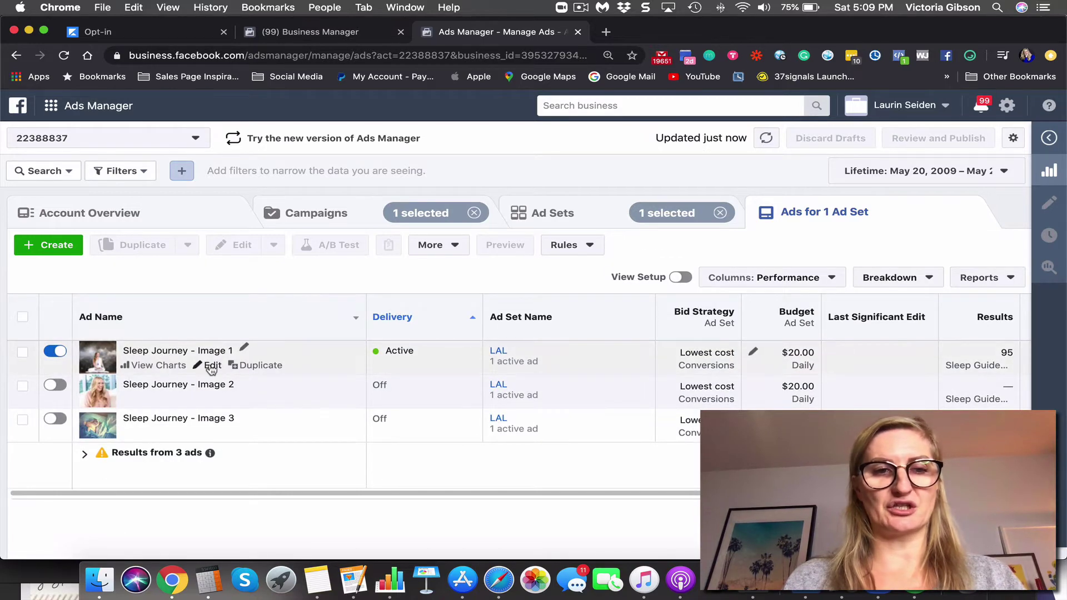
{"action": "left_click", "coordinate": [212, 367]}
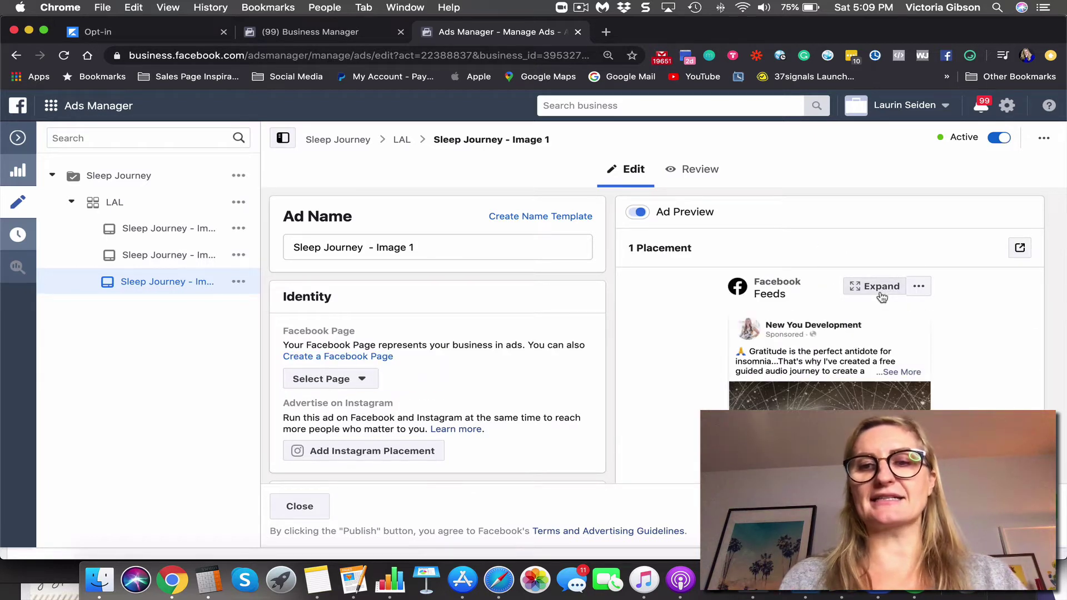
- Review the ad's Facebook feed preview and open its Facebook post with comments
{"action": "scroll", "coordinate": [877, 307], "scroll_direction": "down", "scroll_amount": 3}
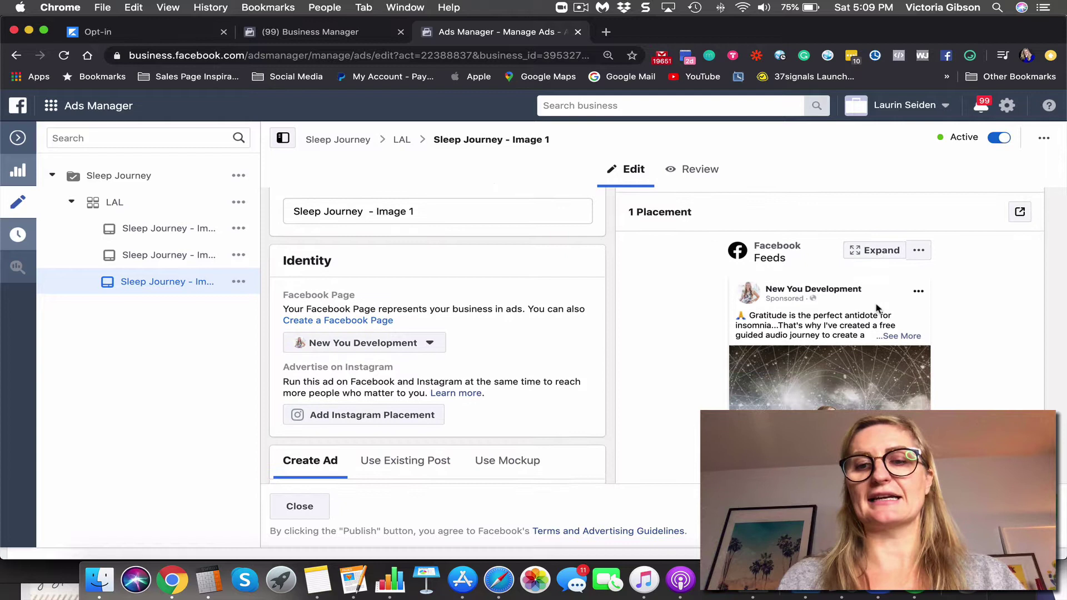
{"action": "scroll", "coordinate": [930, 305], "scroll_direction": "down", "scroll_amount": 4}
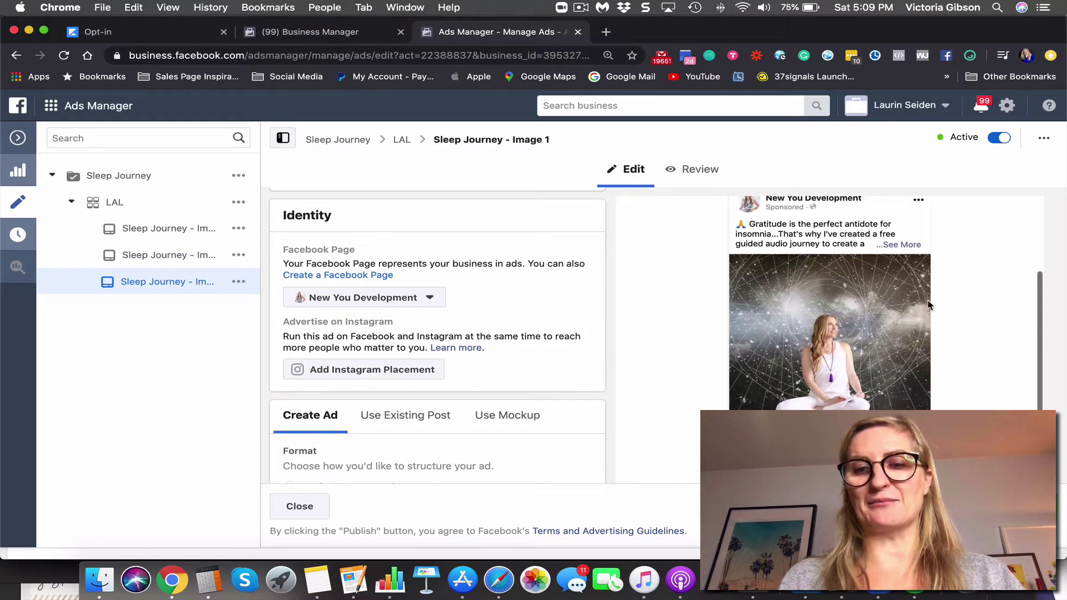
{"action": "scroll", "coordinate": [930, 306], "scroll_direction": "down", "scroll_amount": 1}
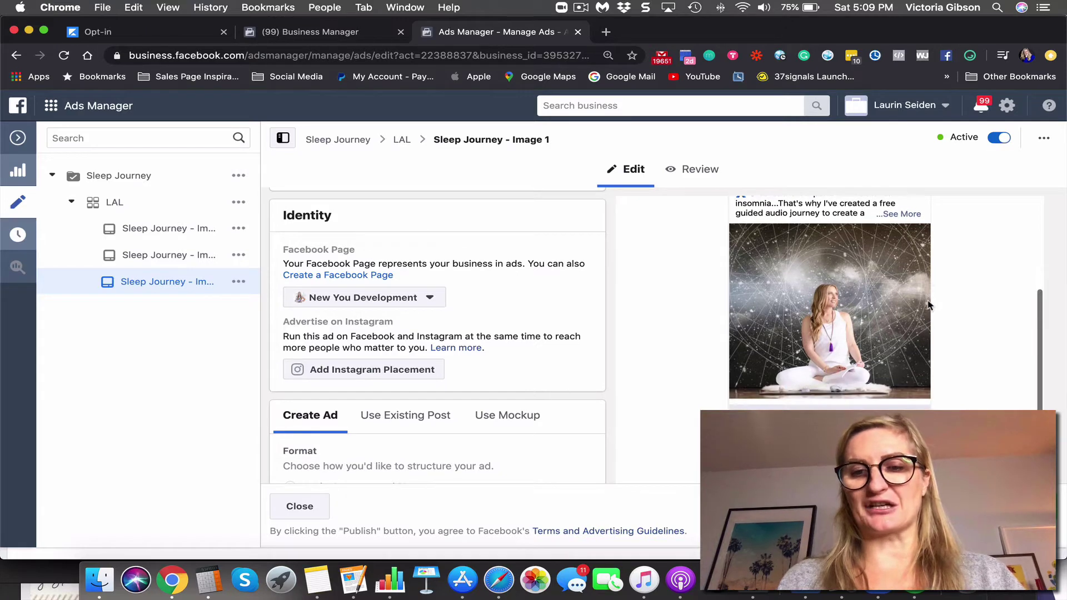
{"action": "scroll", "coordinate": [906, 368], "scroll_direction": "up", "scroll_amount": 3}
{"action": "scroll", "coordinate": [906, 367], "scroll_direction": "up", "scroll_amount": 2}
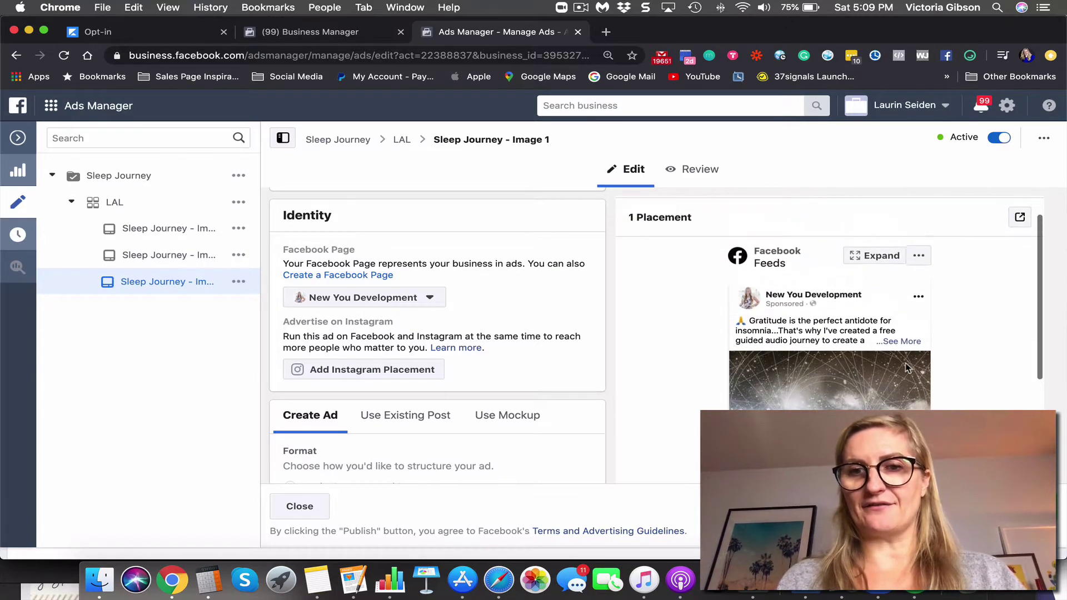
{"action": "left_click", "coordinate": [1021, 218]}
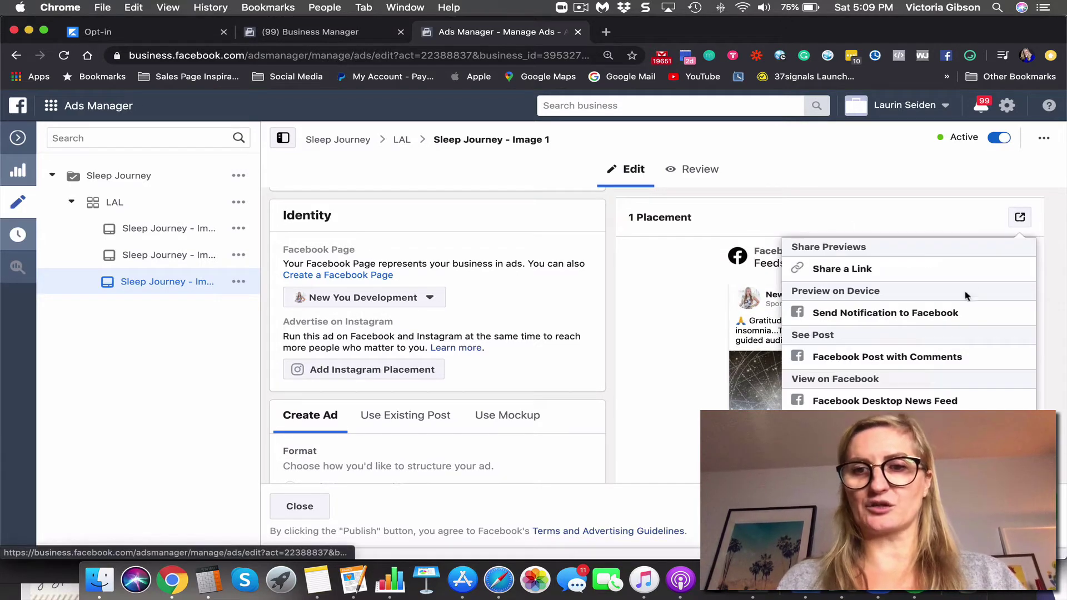
{"action": "left_click", "coordinate": [889, 358]}
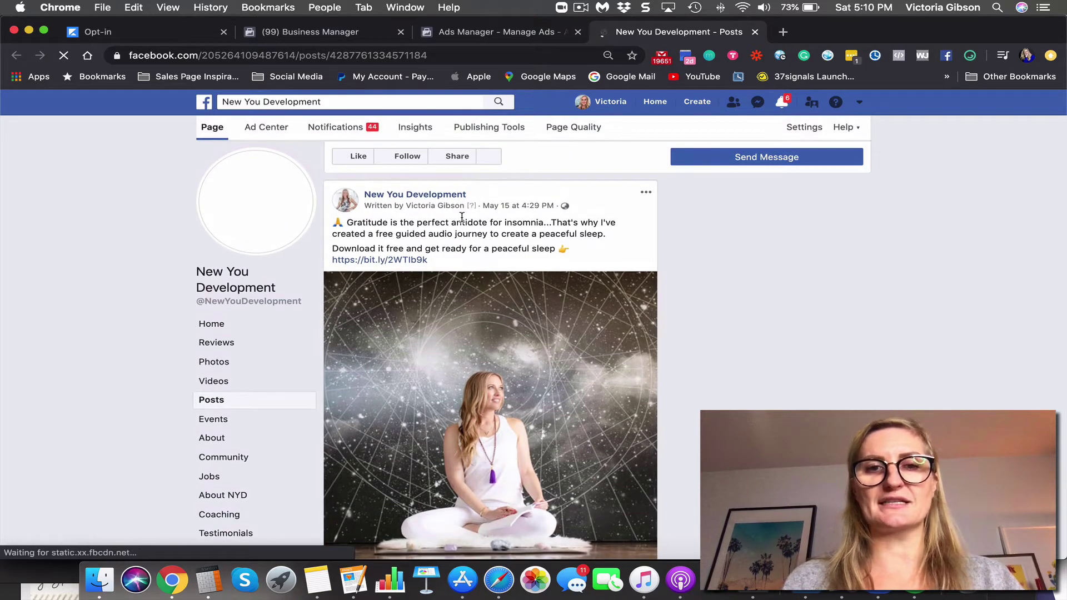
- Examine the ad post's text, image and engagement and open its linked Free Sleep Meditation landing page
{"action": "scroll", "coordinate": [462, 222], "scroll_direction": "down", "scroll_amount": 6}
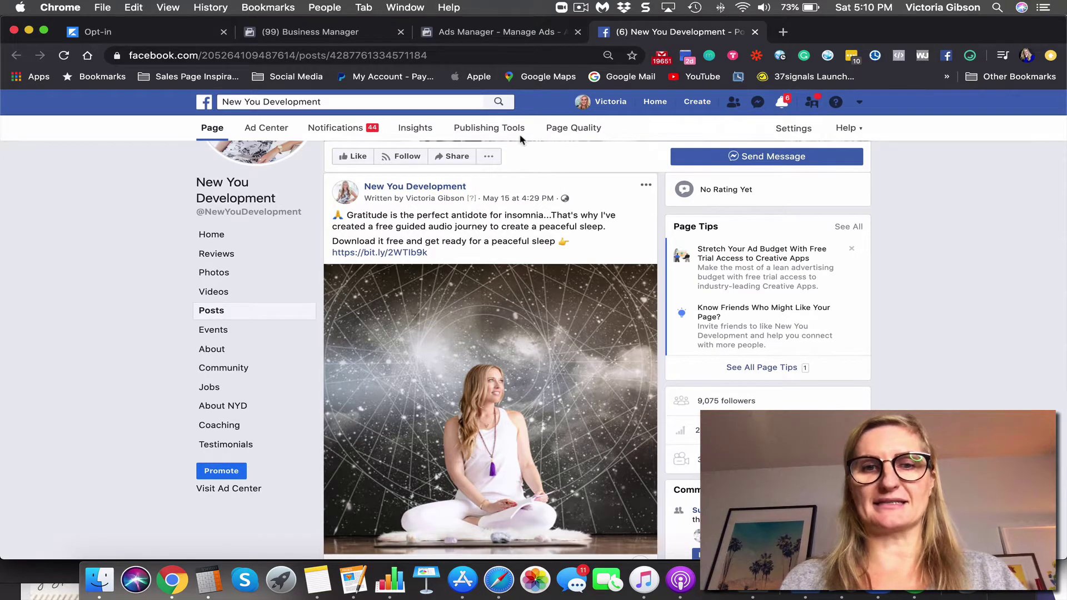
{"action": "scroll", "coordinate": [537, 210], "scroll_direction": "down", "scroll_amount": 3}
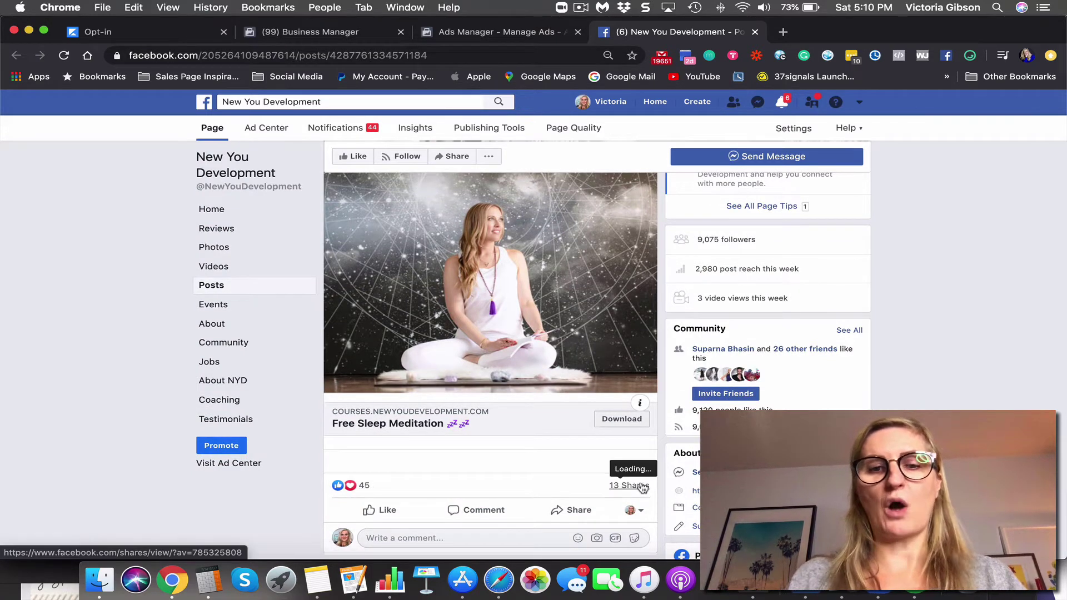
{"action": "scroll", "coordinate": [590, 481], "scroll_direction": "up", "scroll_amount": 1}
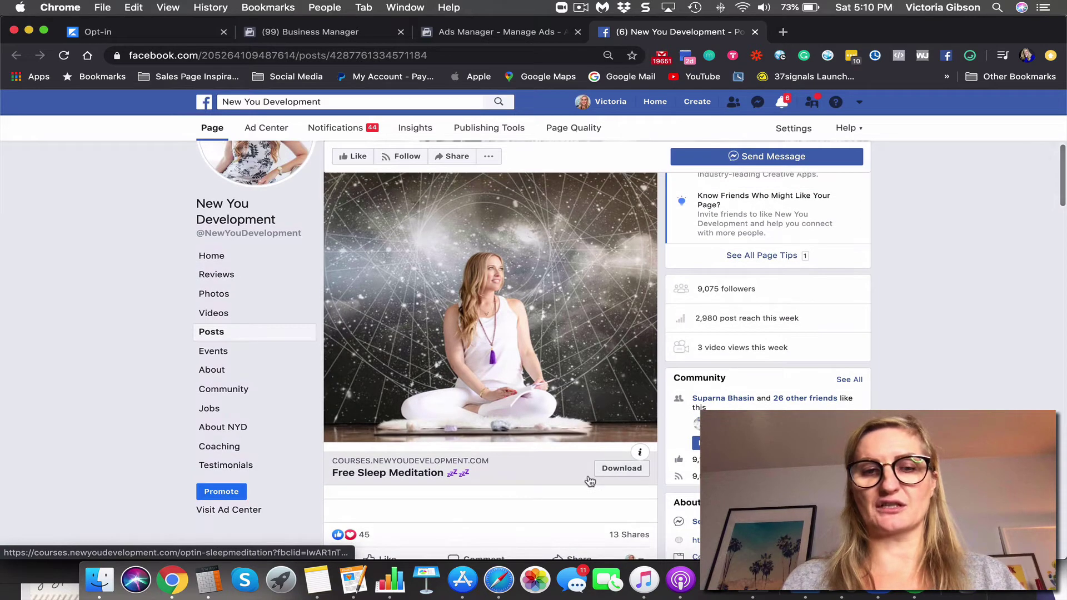
{"action": "left_click", "coordinate": [546, 412]}
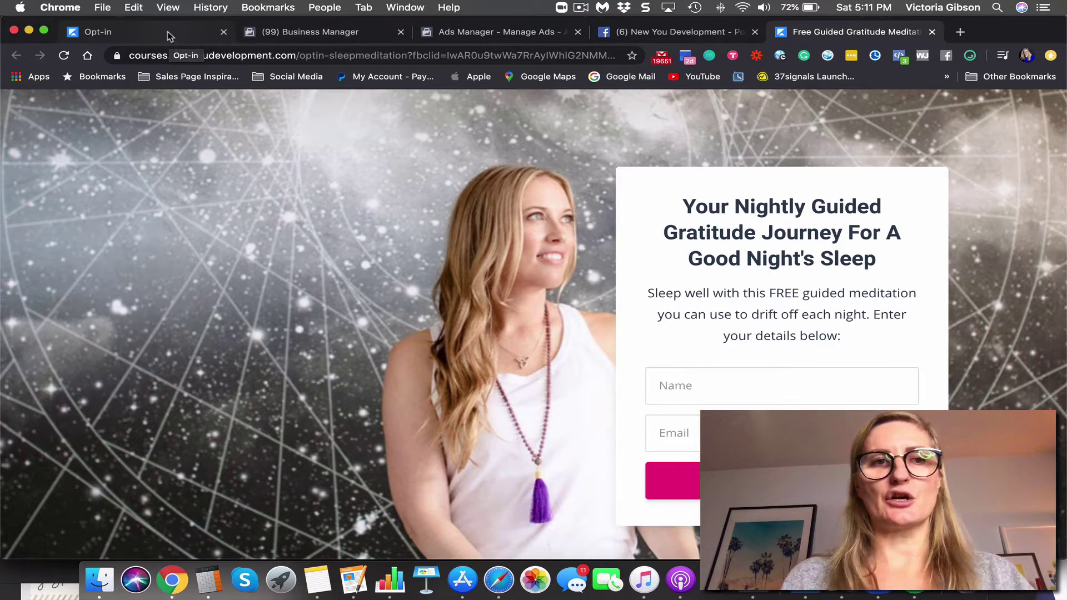
- View the opt-in page for the free 6-step pain guide and switch to Safari to open the guide's PDF
{"action": "left_click", "coordinate": [168, 32]}
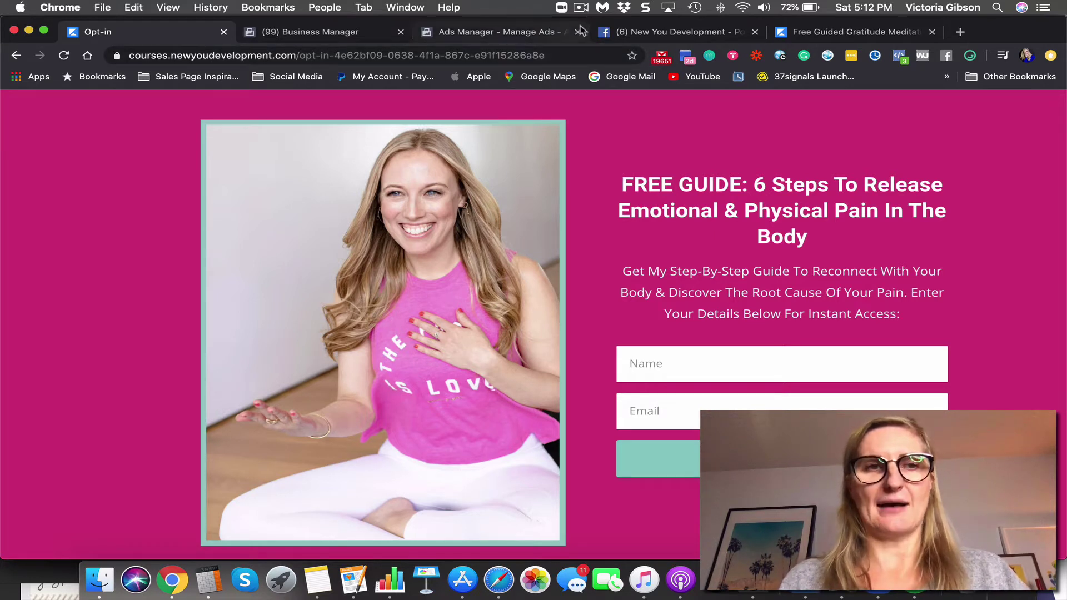
{"action": "left_click", "coordinate": [498, 573]}
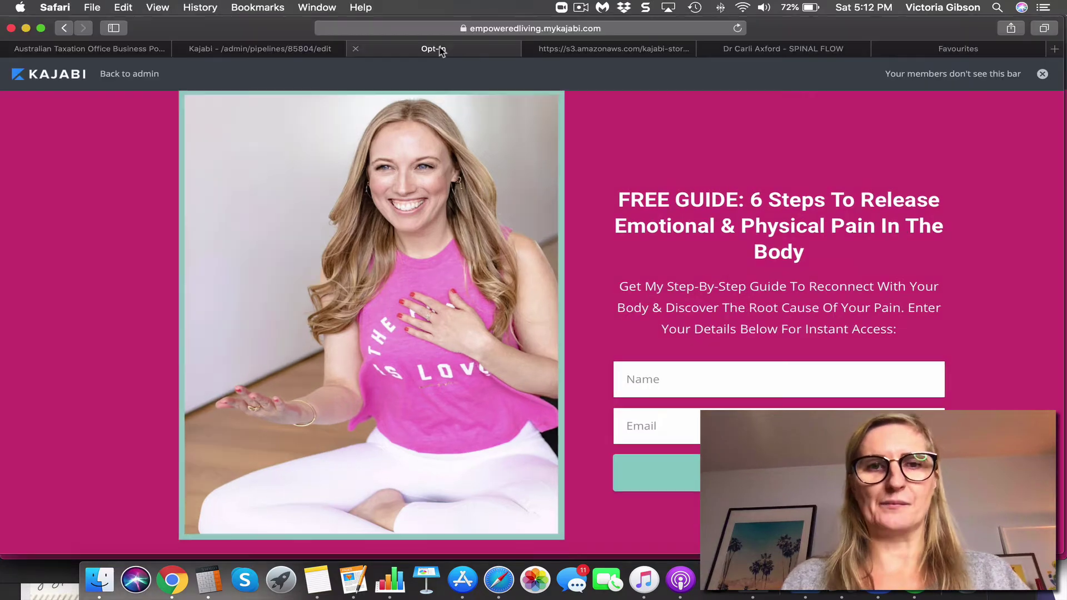
{"action": "left_click", "coordinate": [585, 51]}
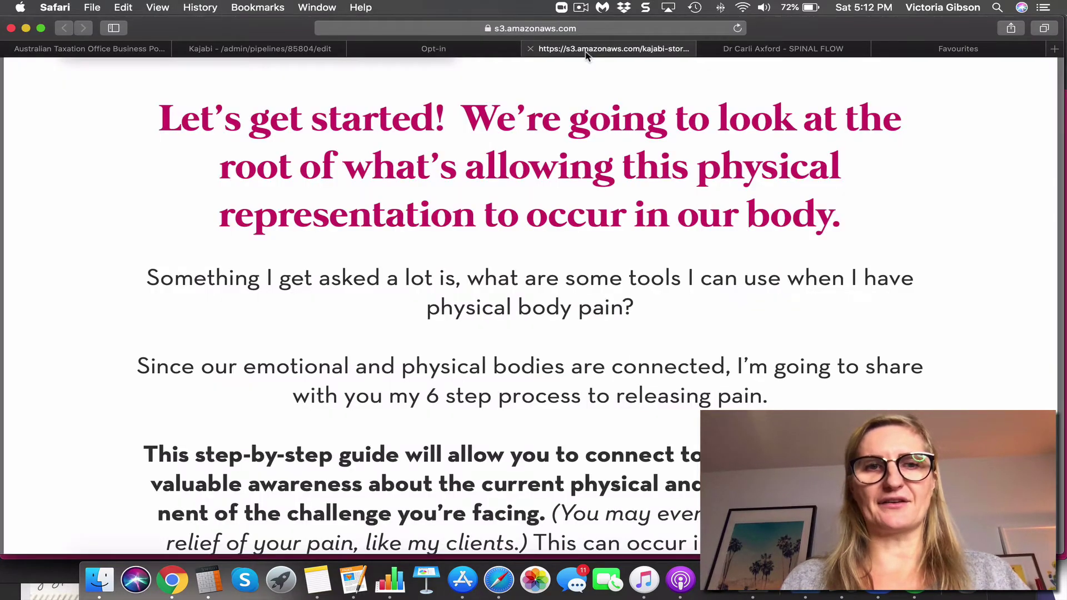
- Read through the pain guide's PDF, from its cover and introduction through the individual steps
{"action": "scroll", "coordinate": [560, 262], "scroll_direction": "up", "scroll_amount": 5}
{"action": "scroll", "coordinate": [560, 261], "scroll_direction": "up", "scroll_amount": 5}
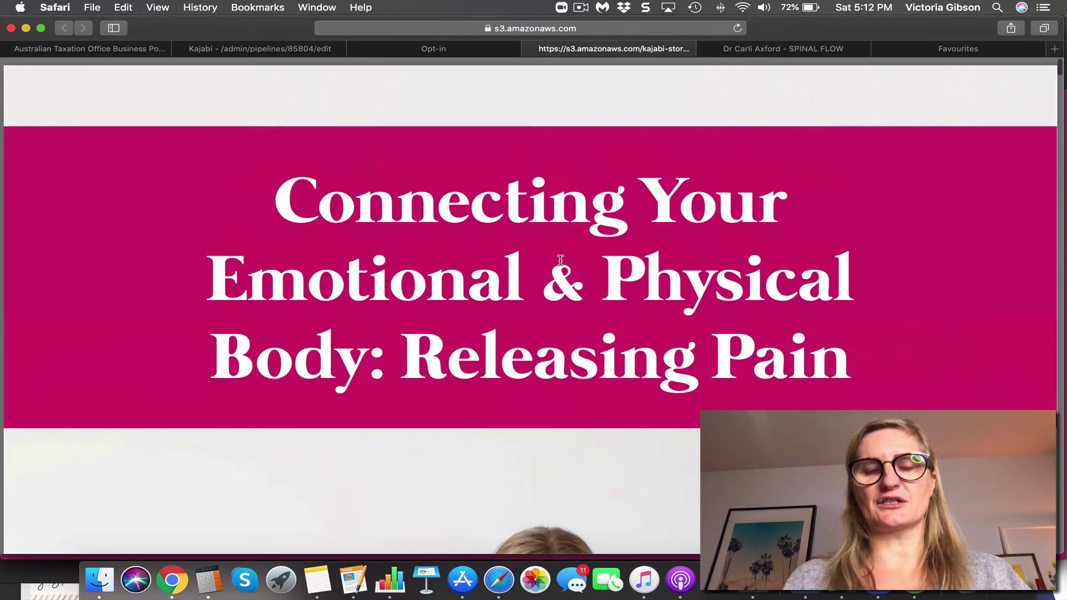
{"action": "scroll", "coordinate": [560, 261], "scroll_direction": "down", "scroll_amount": 10}
{"action": "scroll", "coordinate": [561, 261], "scroll_direction": "down", "scroll_amount": 10}
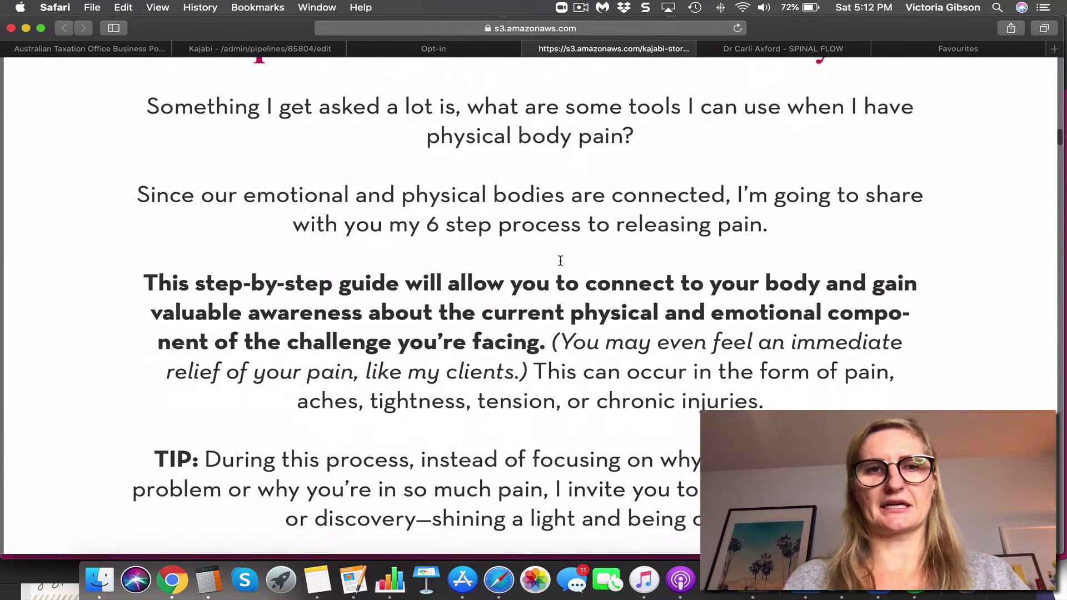
{"action": "scroll", "coordinate": [560, 261], "scroll_direction": "down", "scroll_amount": 15}
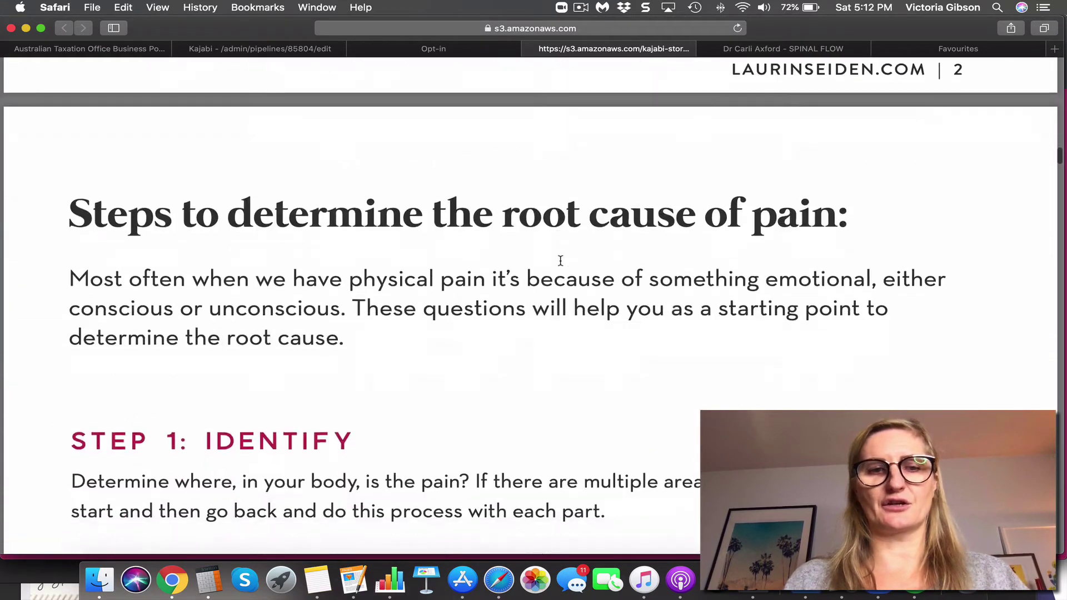
{"action": "scroll", "coordinate": [561, 260], "scroll_direction": "down", "scroll_amount": 15}
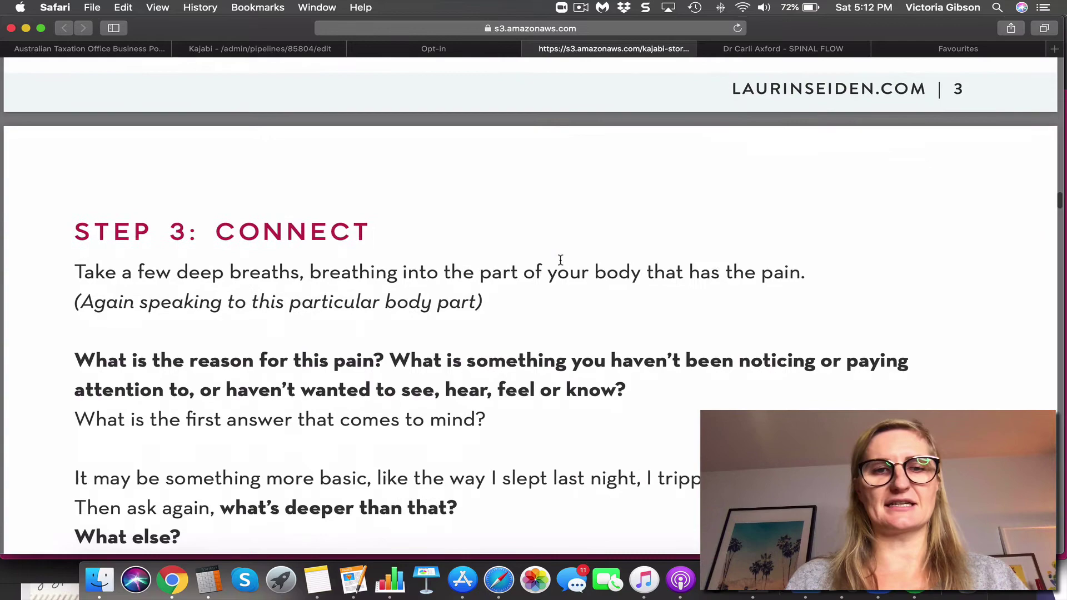
{"action": "scroll", "coordinate": [560, 260], "scroll_direction": "up", "scroll_amount": 10}
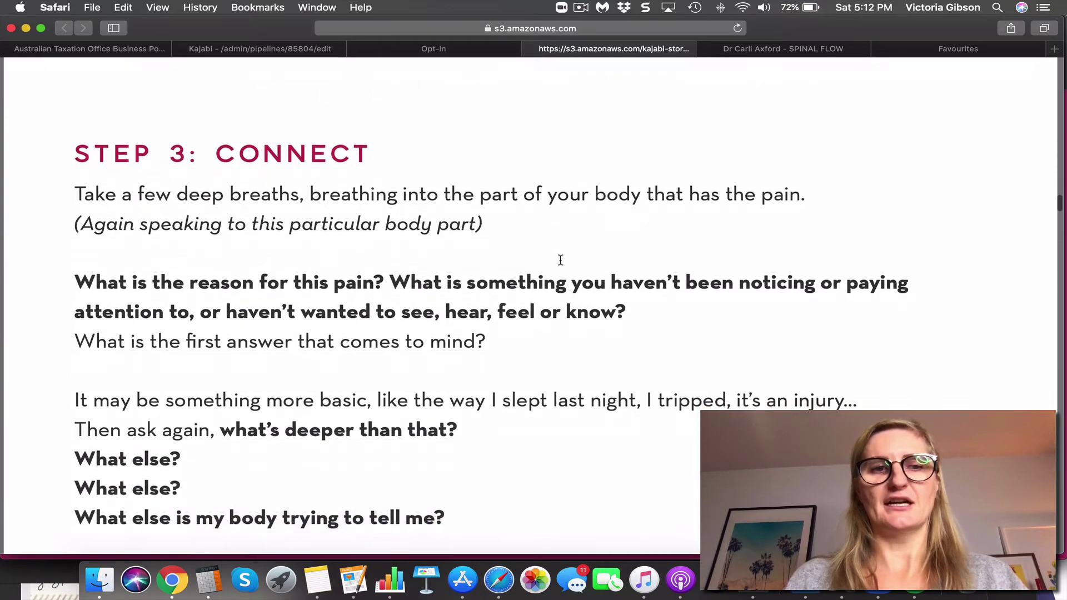
{"action": "scroll", "coordinate": [561, 260], "scroll_direction": "down", "scroll_amount": 20}
{"action": "scroll", "coordinate": [561, 260], "scroll_direction": "down", "scroll_amount": 20}
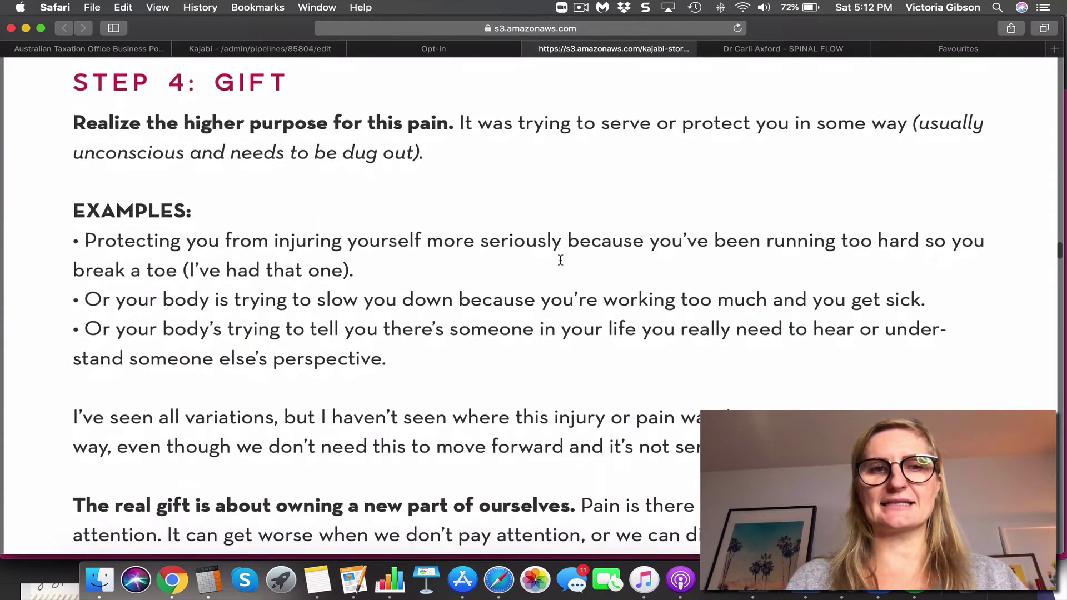
{"action": "scroll", "coordinate": [560, 260], "scroll_direction": "down", "scroll_amount": 20}
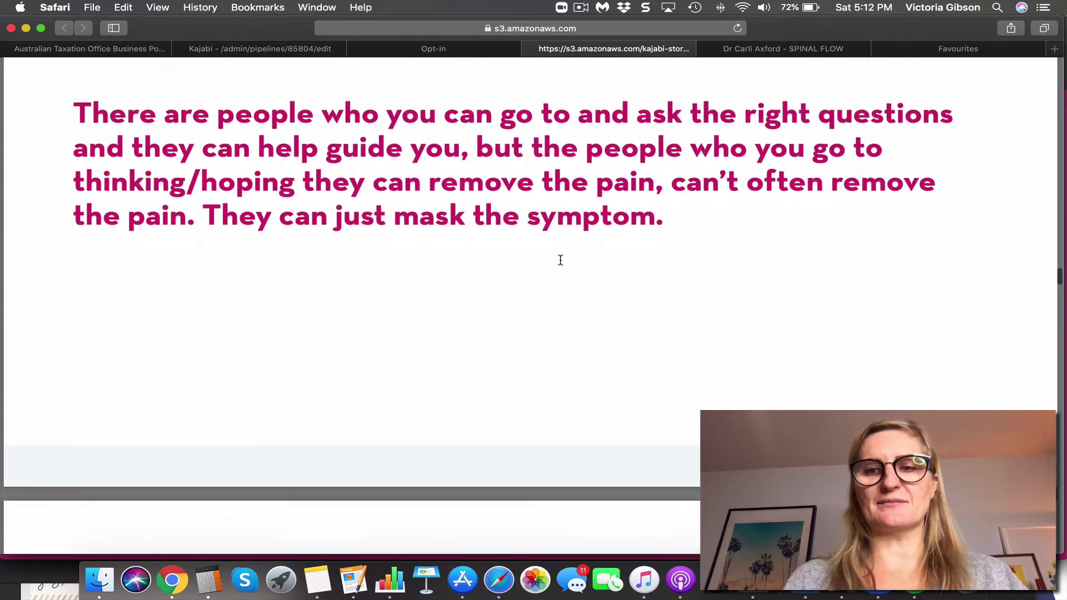
{"action": "scroll", "coordinate": [561, 260], "scroll_direction": "up", "scroll_amount": 20}
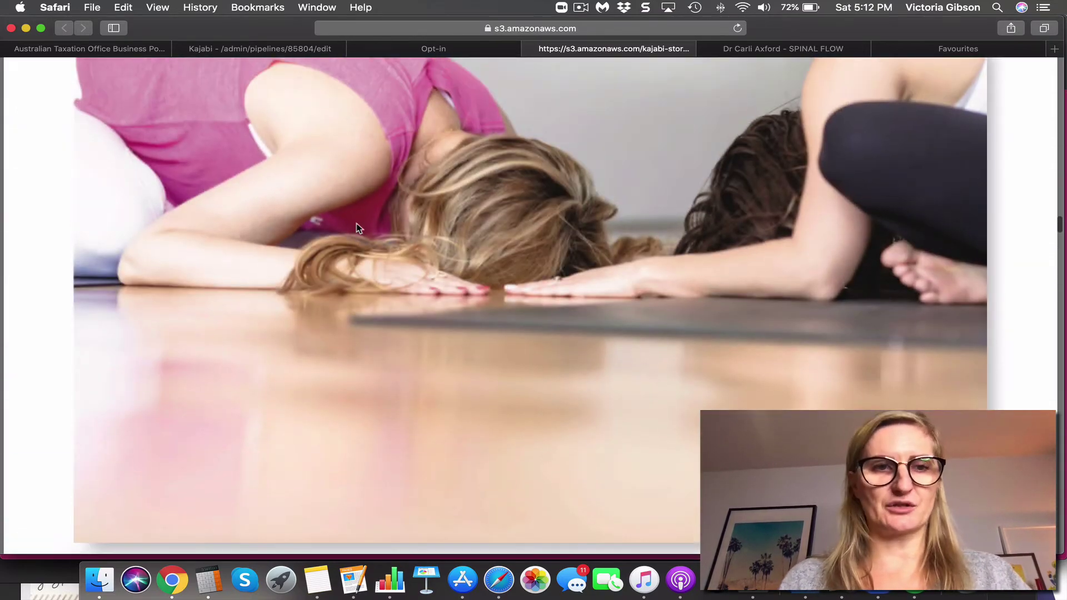
- Switch back to Chrome and open the ad account in Ads Manager from the Business Manager home page
{"action": "left_click", "coordinate": [172, 580]}
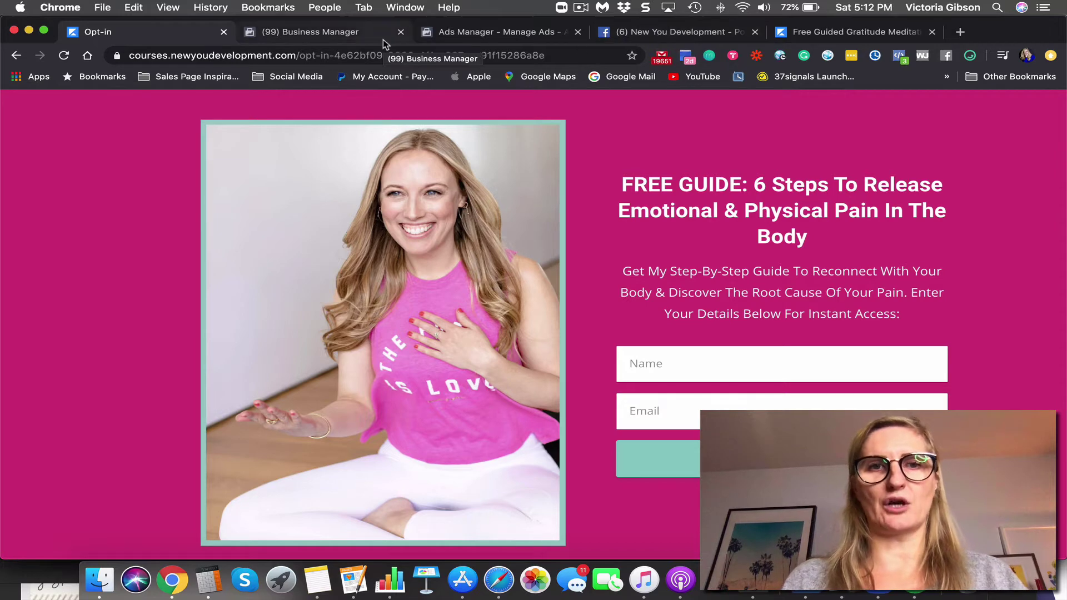
{"action": "left_click", "coordinate": [500, 38]}
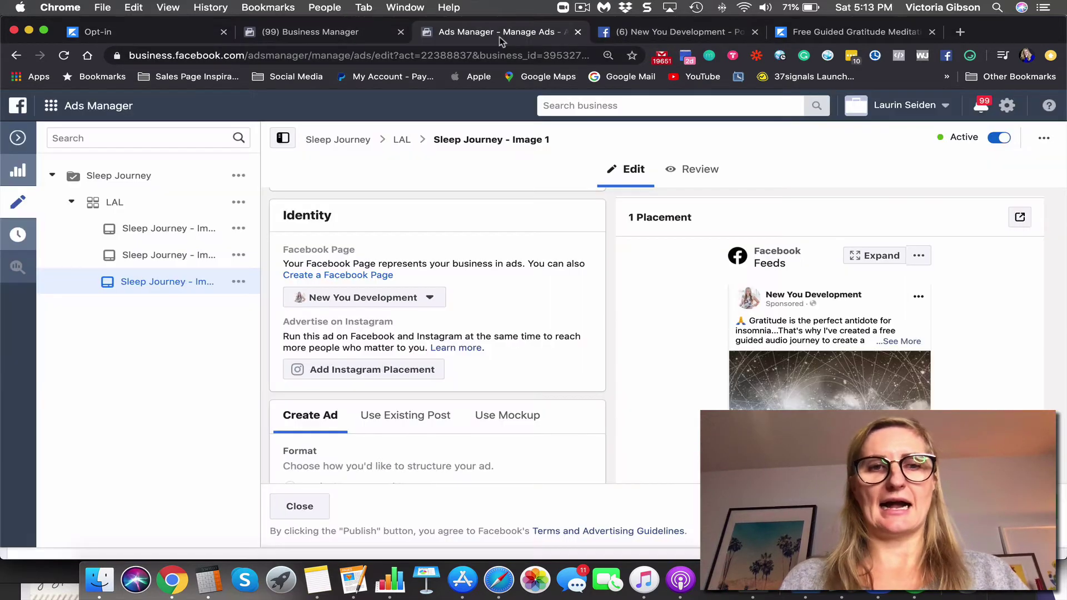
{"action": "left_click", "coordinate": [278, 34]}
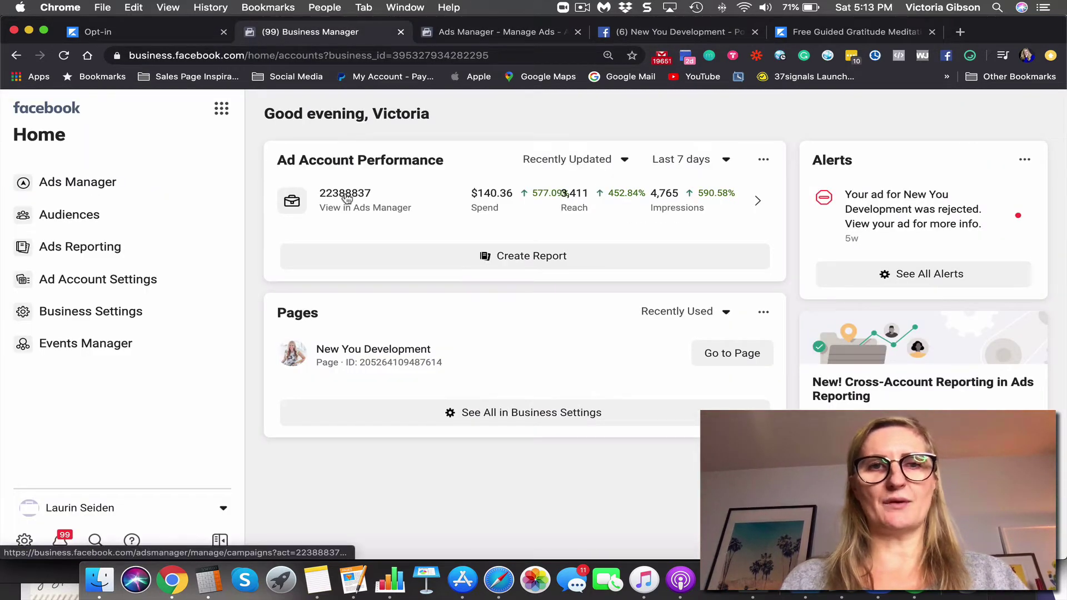
{"action": "left_click", "coordinate": [346, 195]}
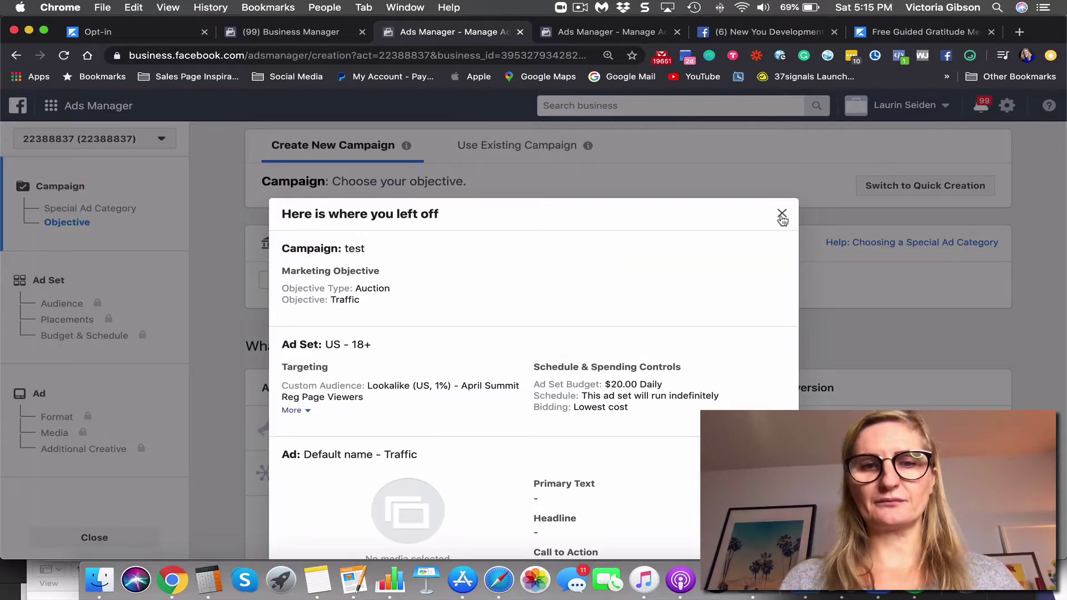
- Dismiss the summary of the unfinished campaign draft and open the custom conversions in Events Manager
{"action": "left_click", "coordinate": [778, 217]}
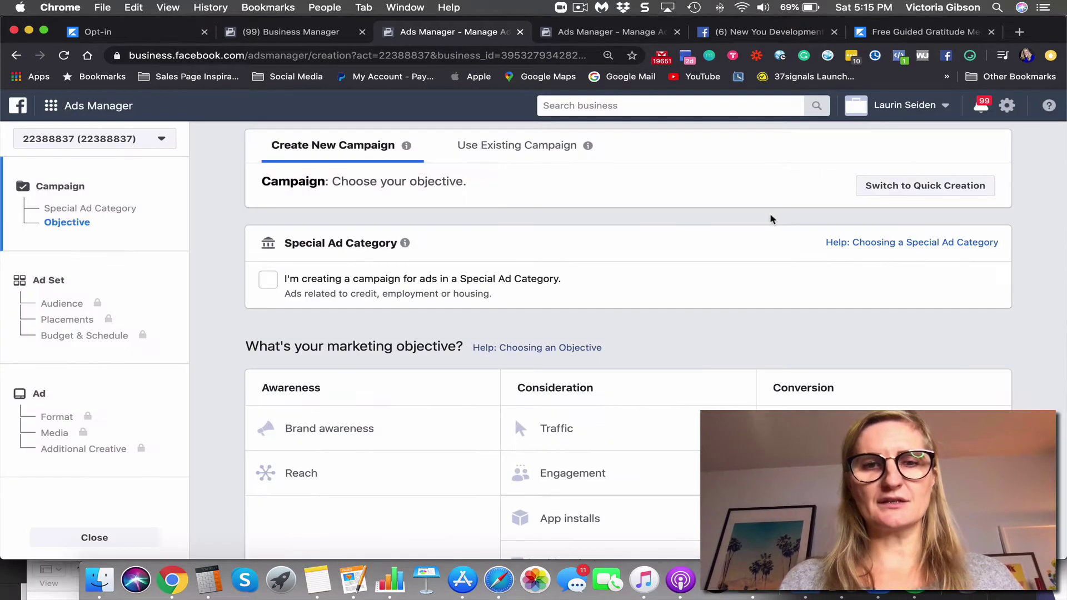
{"action": "scroll", "coordinate": [777, 306], "scroll_direction": "down", "scroll_amount": 3}
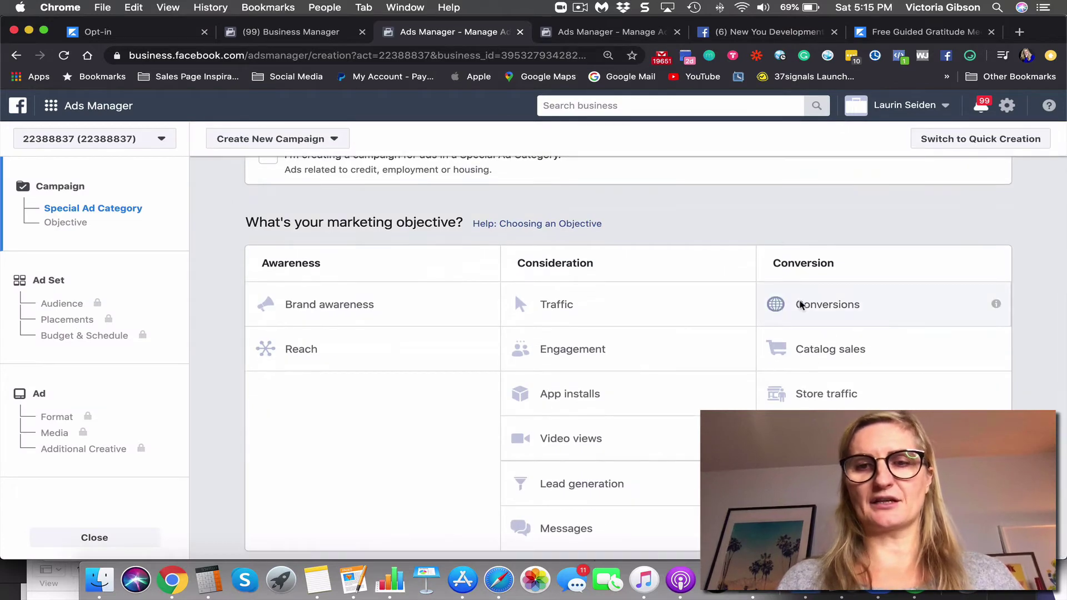
{"action": "scroll", "coordinate": [288, 297], "scroll_direction": "up", "scroll_amount": 3}
{"action": "left_click", "coordinate": [71, 105]}
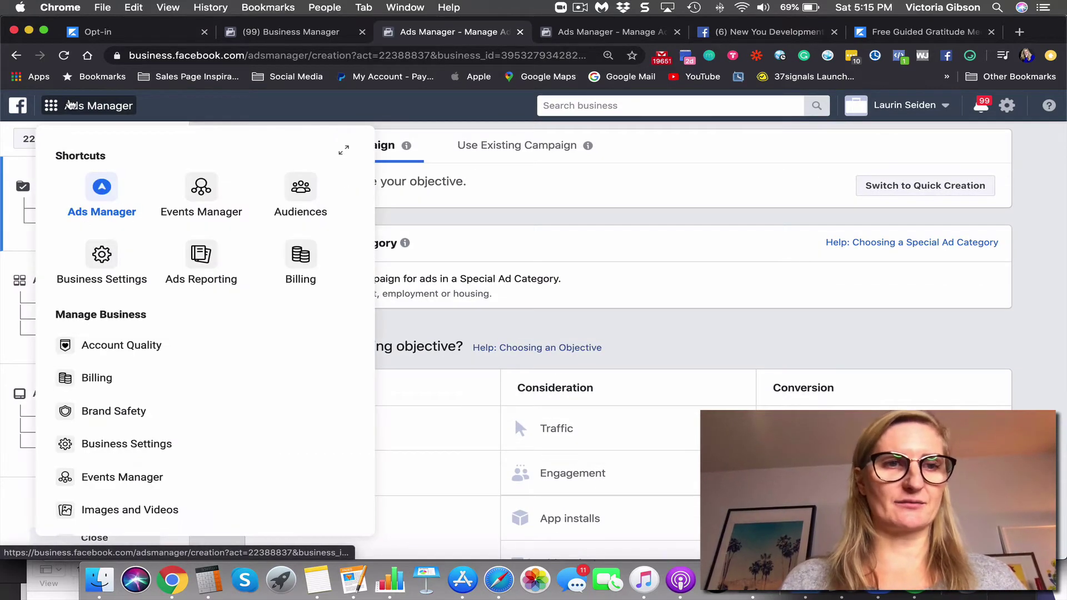
{"action": "left_click", "coordinate": [202, 193]}
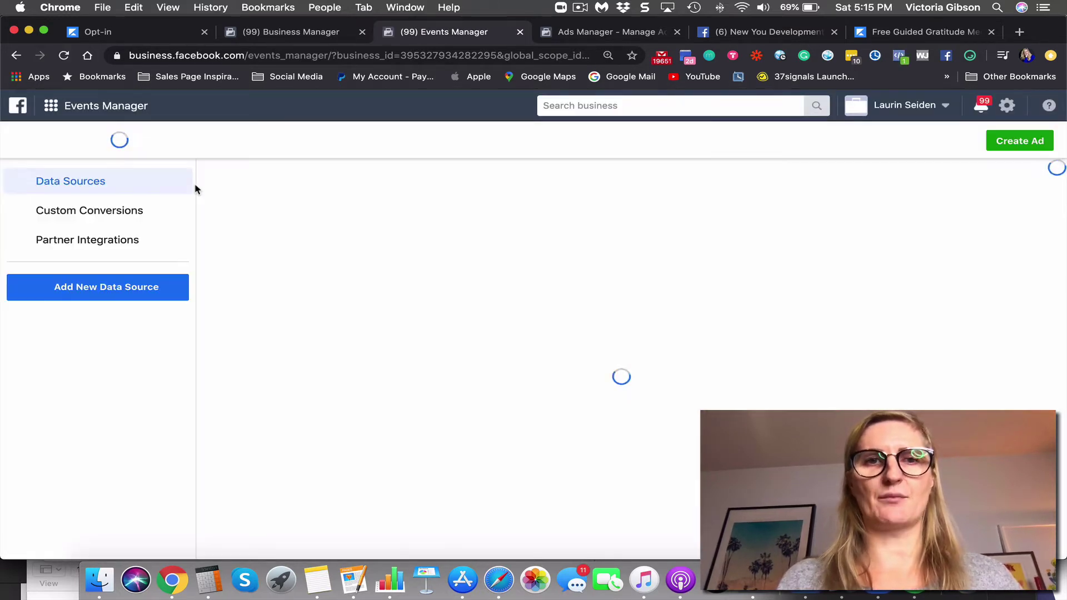
{"action": "left_click", "coordinate": [131, 211]}
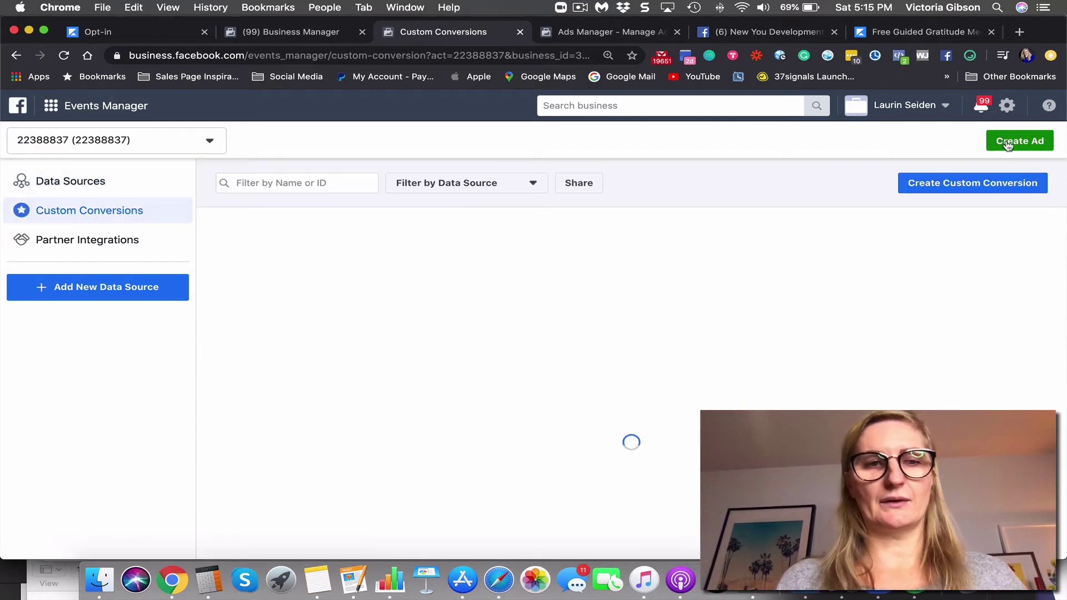
- Start a new custom conversion for All URL Traffic and set its rule's URL condition to equals
{"action": "left_click", "coordinate": [957, 183]}
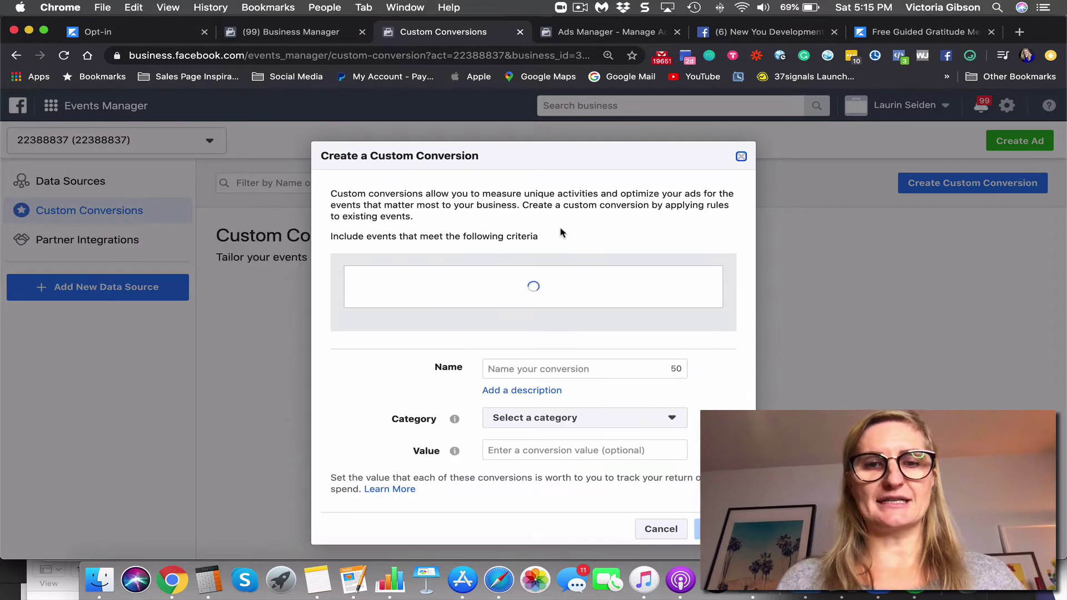
{"action": "left_click", "coordinate": [586, 327]}
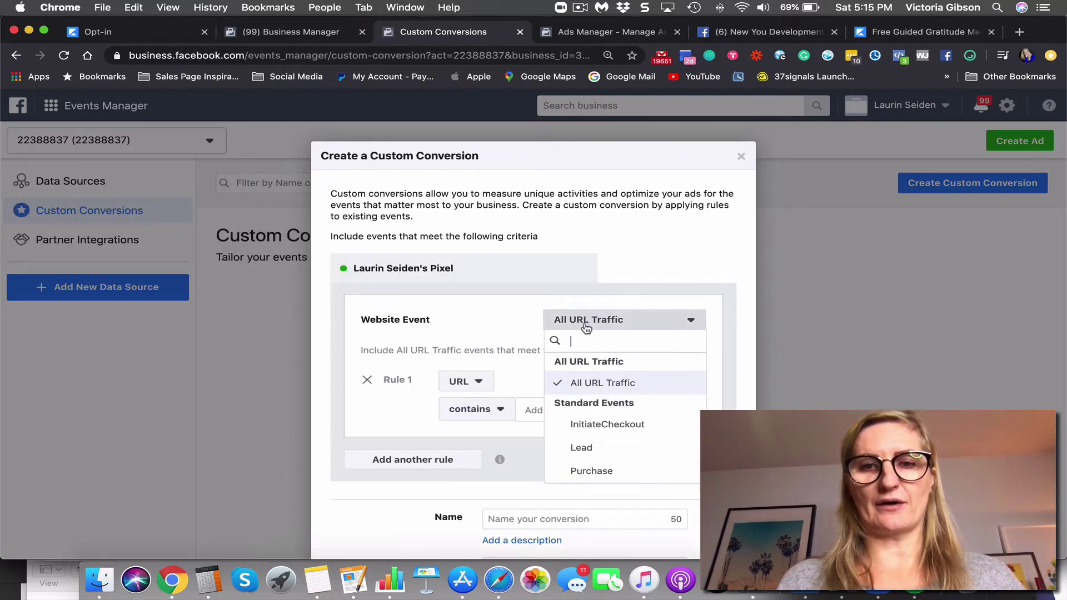
{"action": "left_click", "coordinate": [590, 387]}
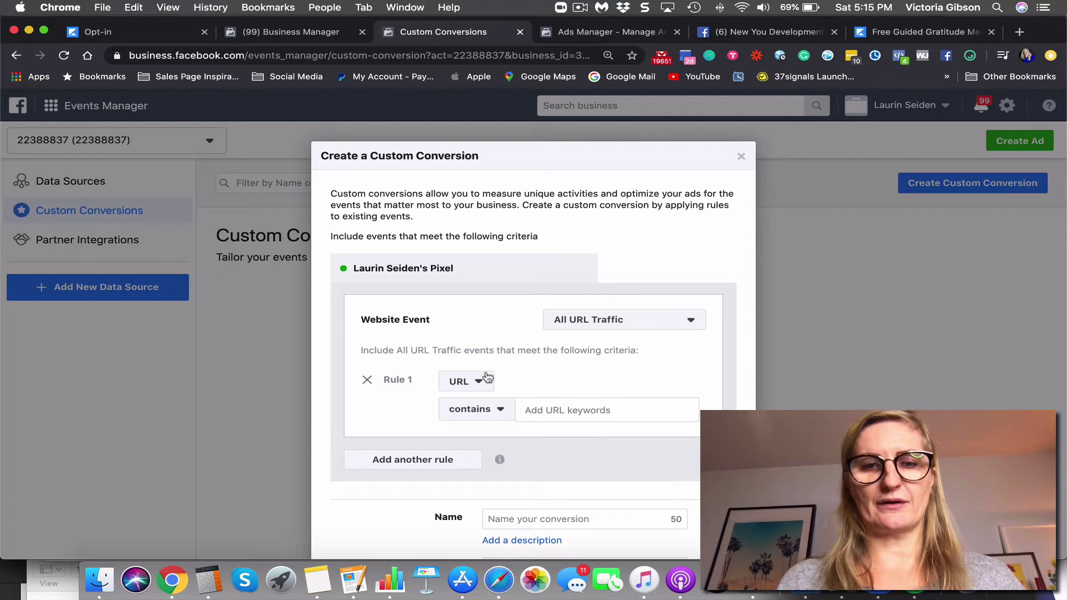
{"action": "left_click", "coordinate": [483, 414]}
{"action": "left_click", "coordinate": [480, 472]}
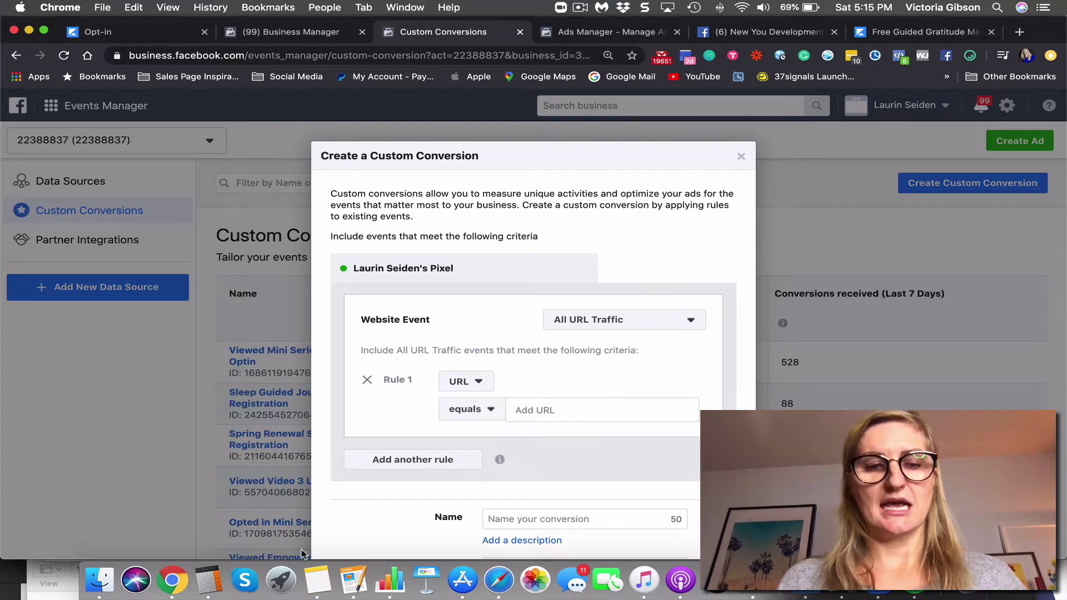
- Switch to the Pages document holding the two course links and copy the thank-you page URL
{"action": "left_click", "coordinate": [317, 579]}
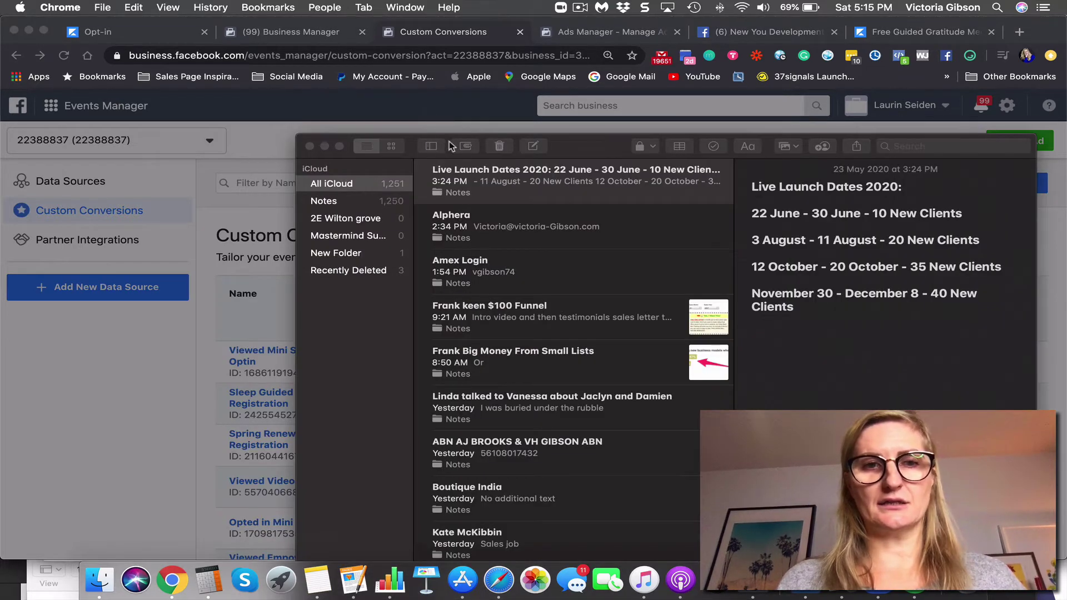
{"action": "double_click", "coordinate": [603, 139]}
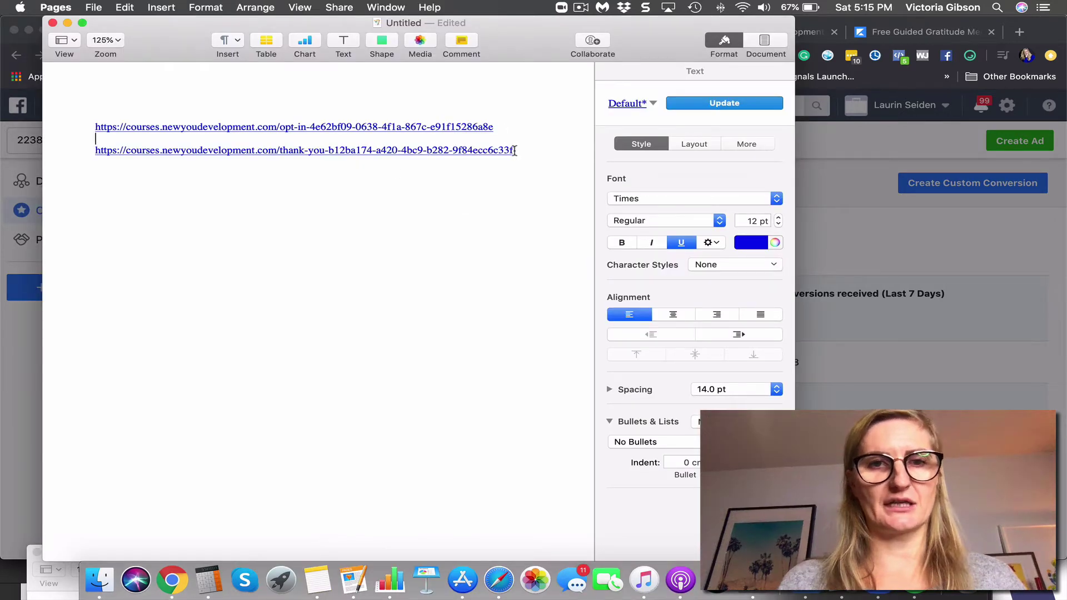
{"action": "triple_click", "coordinate": [296, 148]}
{"action": "left_click", "coordinate": [296, 148]}
{"action": "triple_click", "coordinate": [106, 152]}
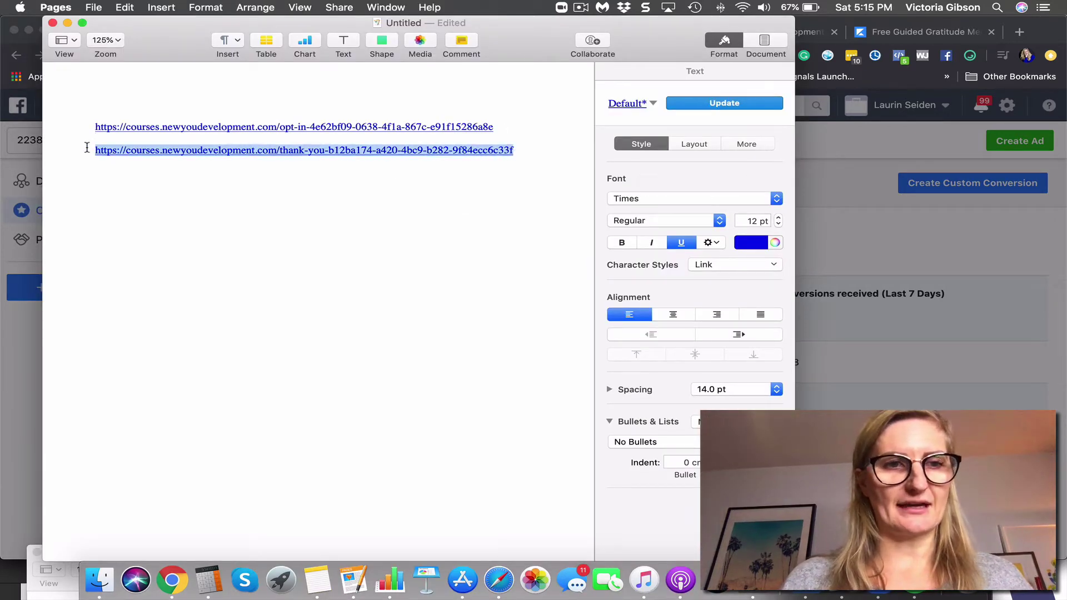
{"action": "left_click", "coordinate": [126, 7]}
{"action": "left_click", "coordinate": [154, 74]}
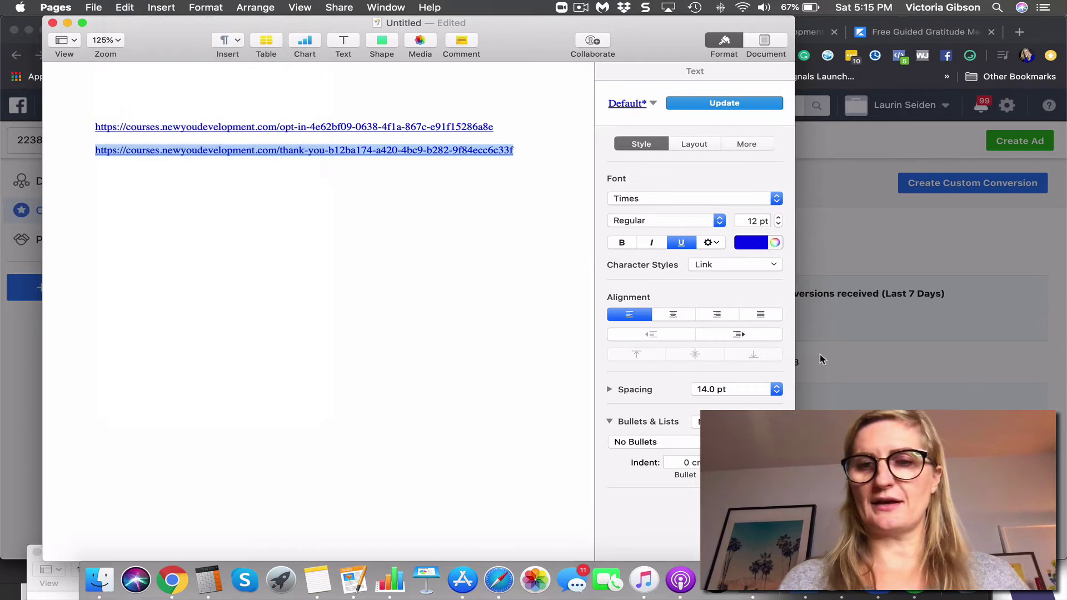
- Switch back to Chrome and paste the copied thank-you page URL into the conversion's Rule 1
{"action": "left_click", "coordinate": [819, 354]}
{"action": "left_click", "coordinate": [531, 416]}
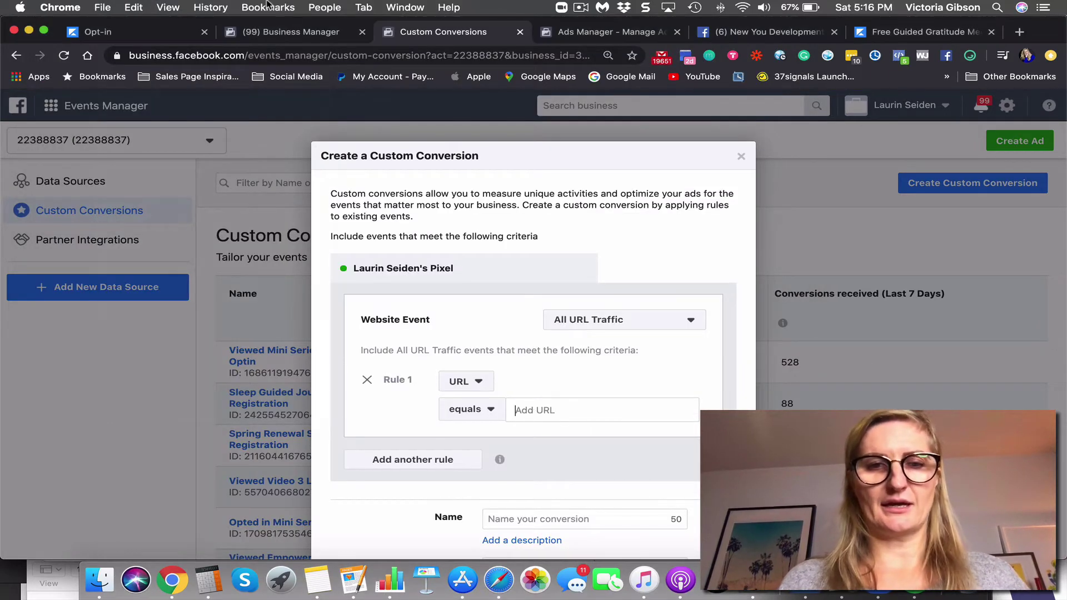
{"action": "left_click", "coordinate": [132, 8]}
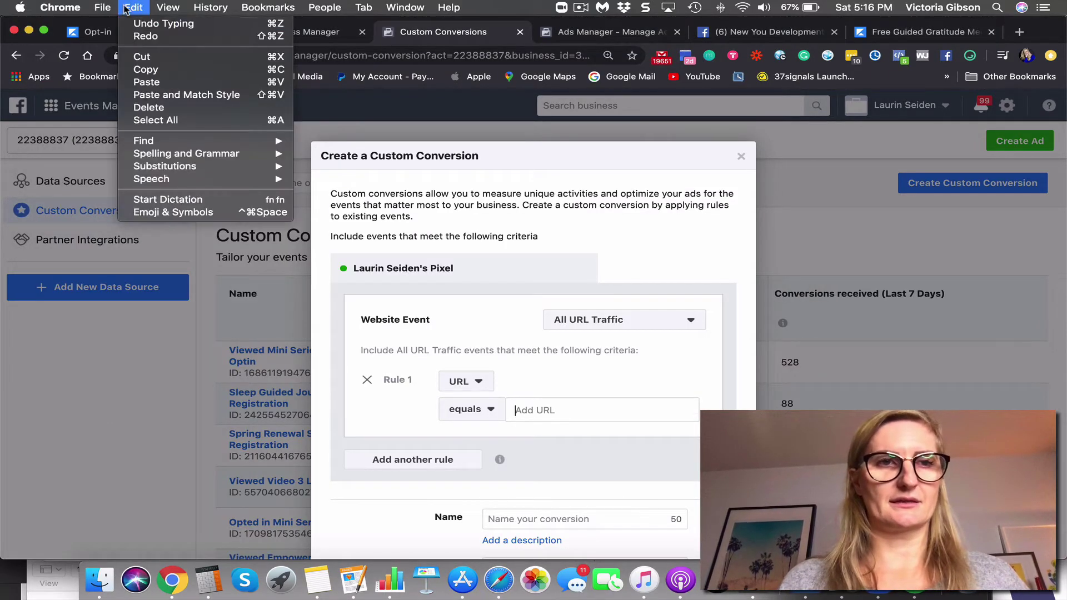
{"action": "left_click", "coordinate": [151, 82]}
- Name the custom conversion "Reconnect Guide Registrations"
{"action": "scroll", "coordinate": [636, 334], "scroll_direction": "down", "scroll_amount": 3}
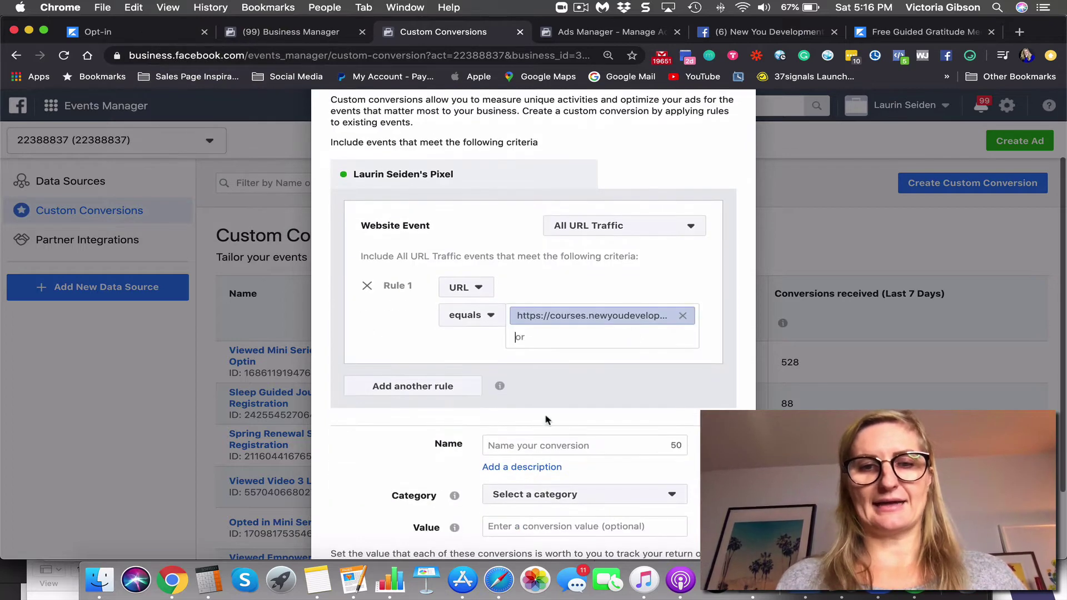
{"action": "left_click", "coordinate": [529, 444]}
{"action": "type", "text": "R"}
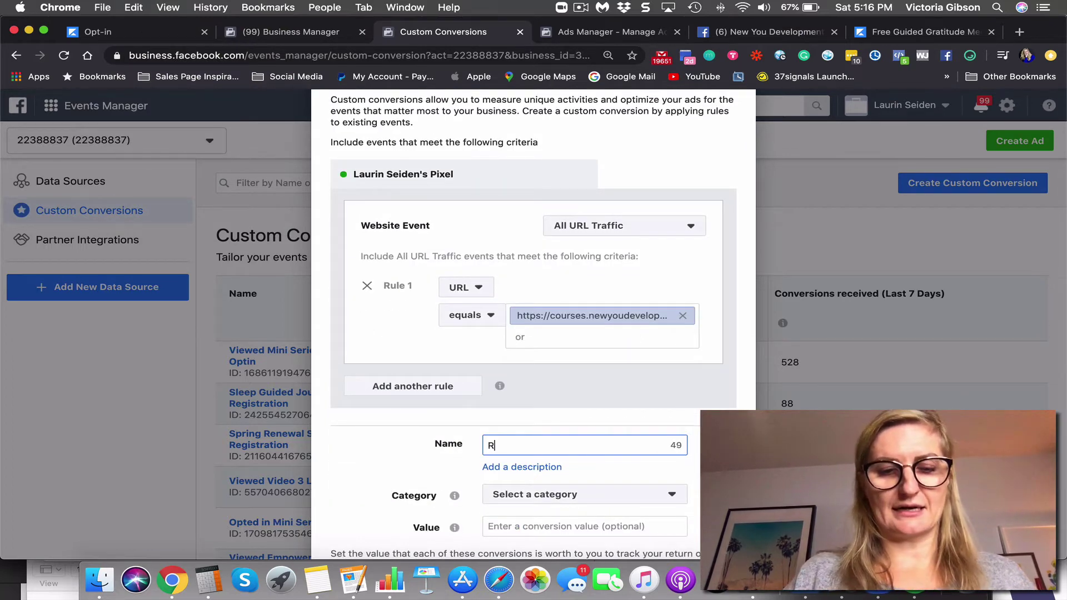
{"action": "type", "text": "ecconnect Guide"}
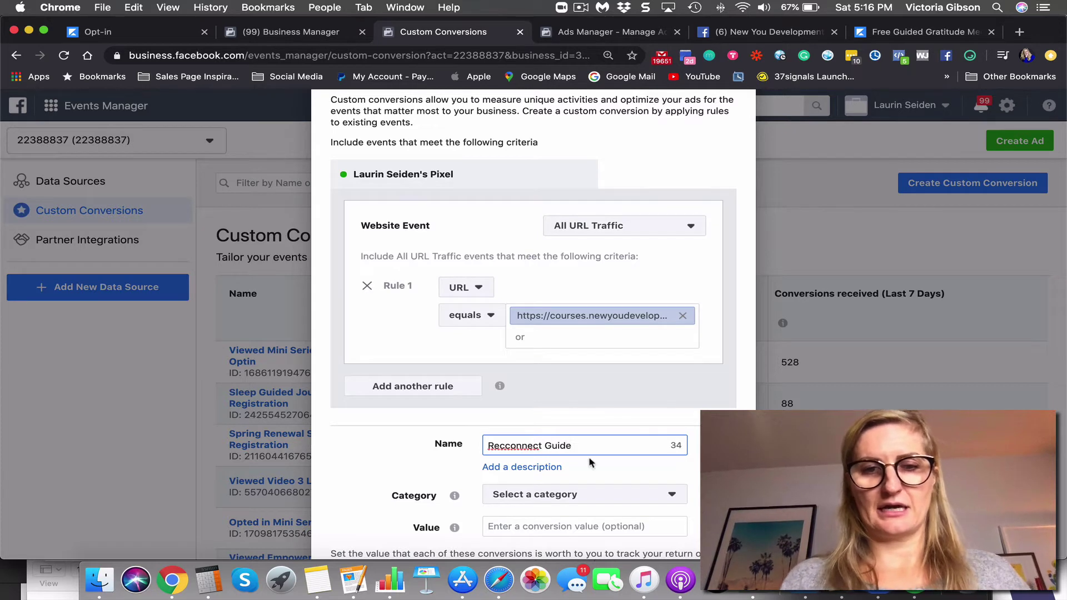
{"action": "scroll", "coordinate": [526, 365], "scroll_direction": "down", "scroll_amount": 3}
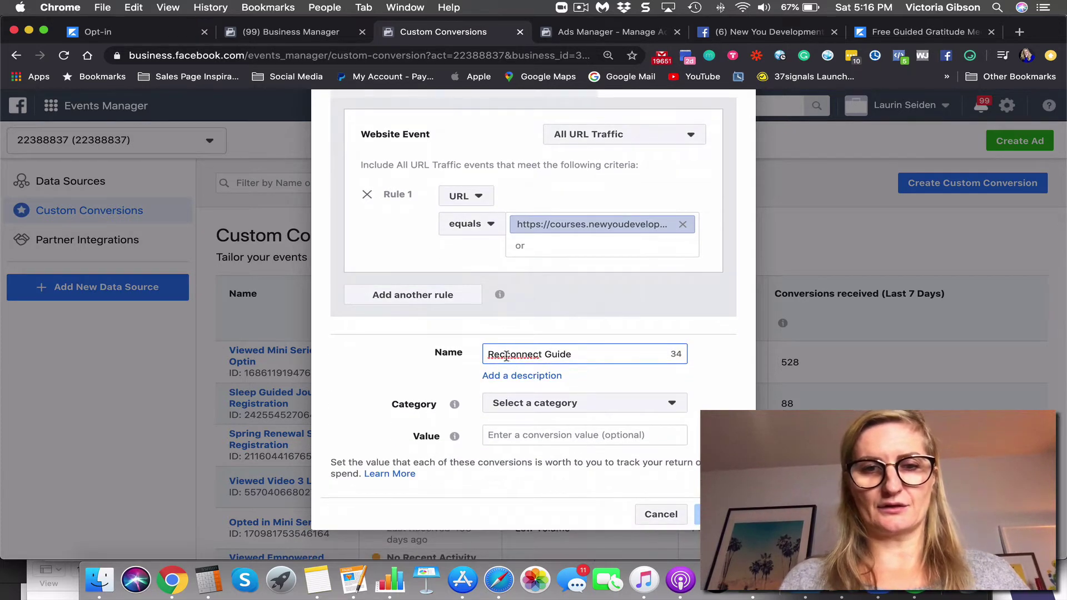
{"action": "left_click", "coordinate": [503, 354]}
{"action": "key", "text": "BackSpace"}
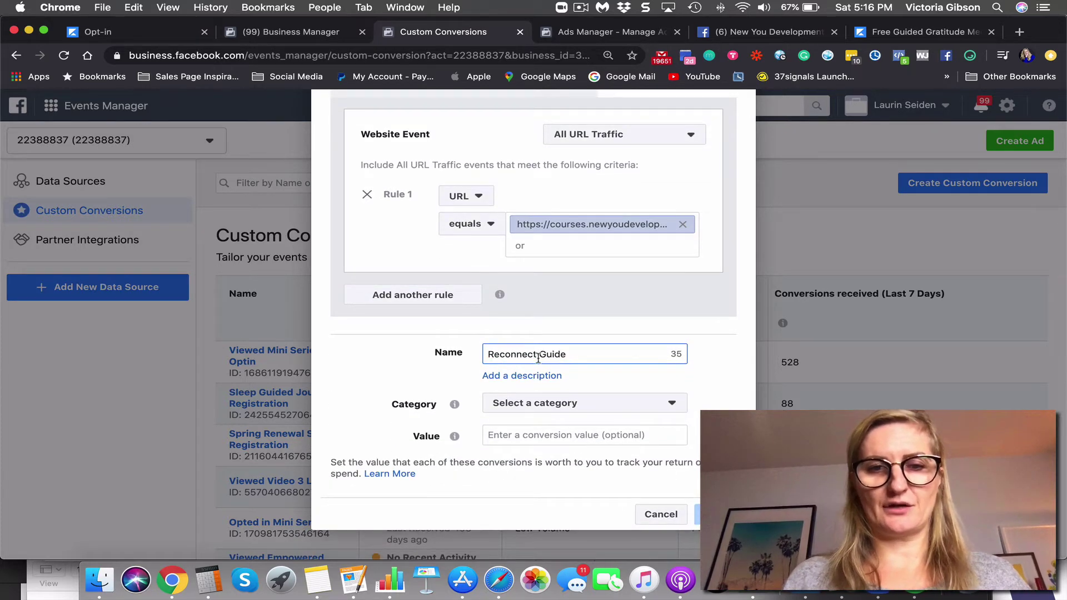
{"action": "left_click", "coordinate": [591, 352]}
{"action": "type", "text": "registration"}
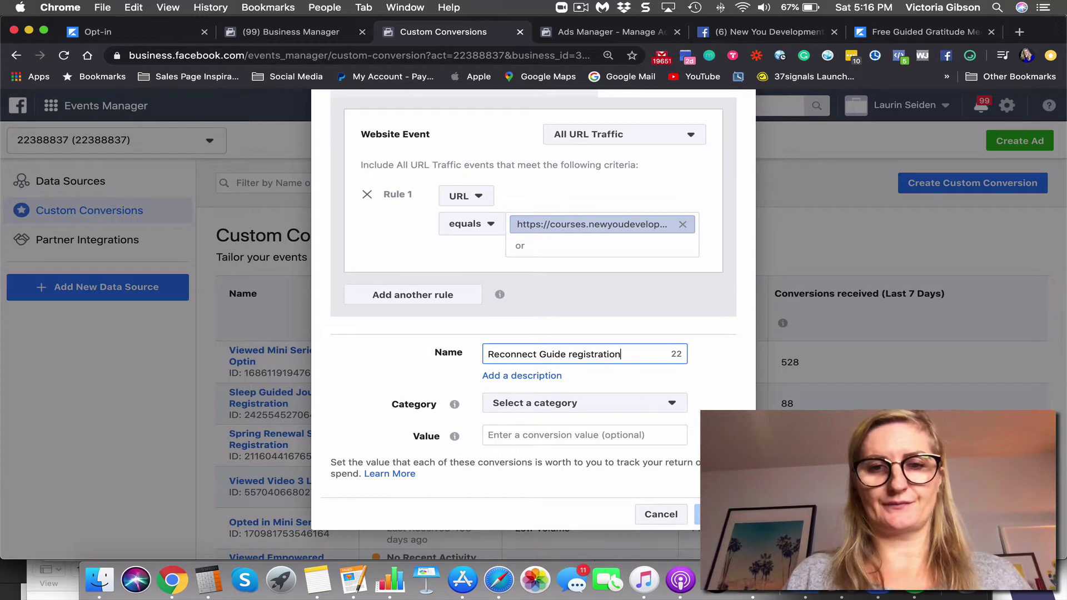
{"action": "key", "text": "BackSpace"}
{"action": "key", "text": "BackSpace"}
{"action": "key", "text": "BackSpace"}
{"action": "key", "text": "BackSpace"}
{"action": "key", "text": "BackSpace"}
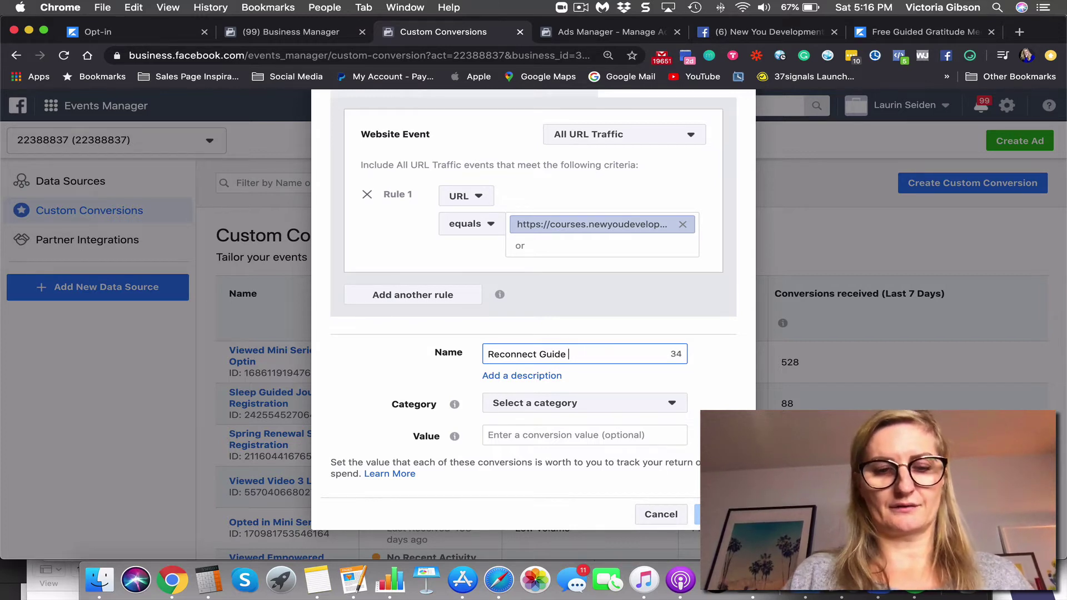
{"action": "type", "text": "Refgistratio"}
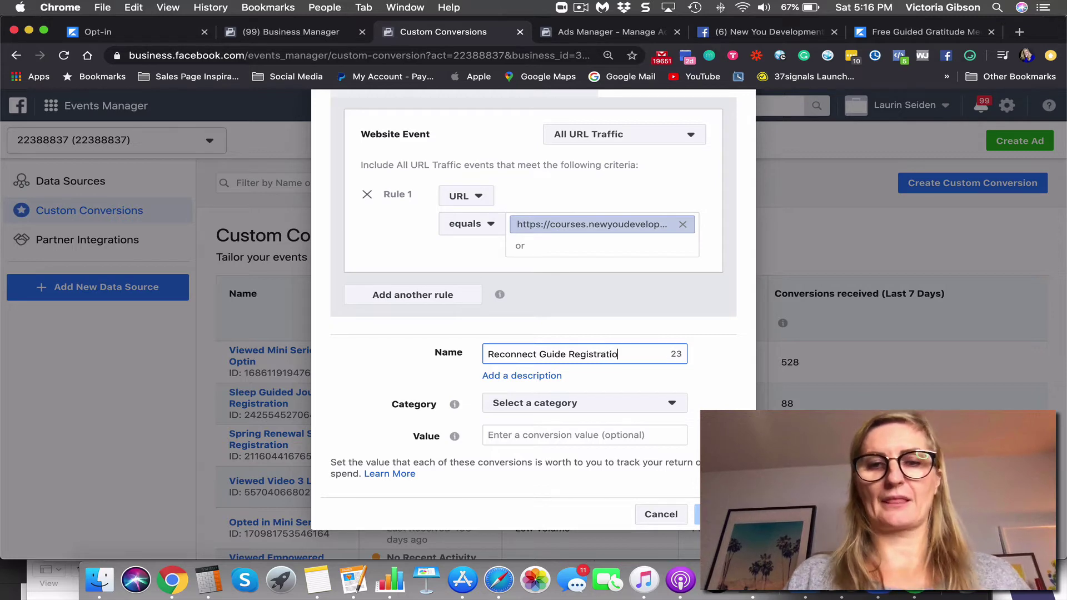
{"action": "type", "text": "ns"}
- Set the conversion's category to Complete Registration and create the custom conversion
{"action": "left_click", "coordinate": [584, 404]}
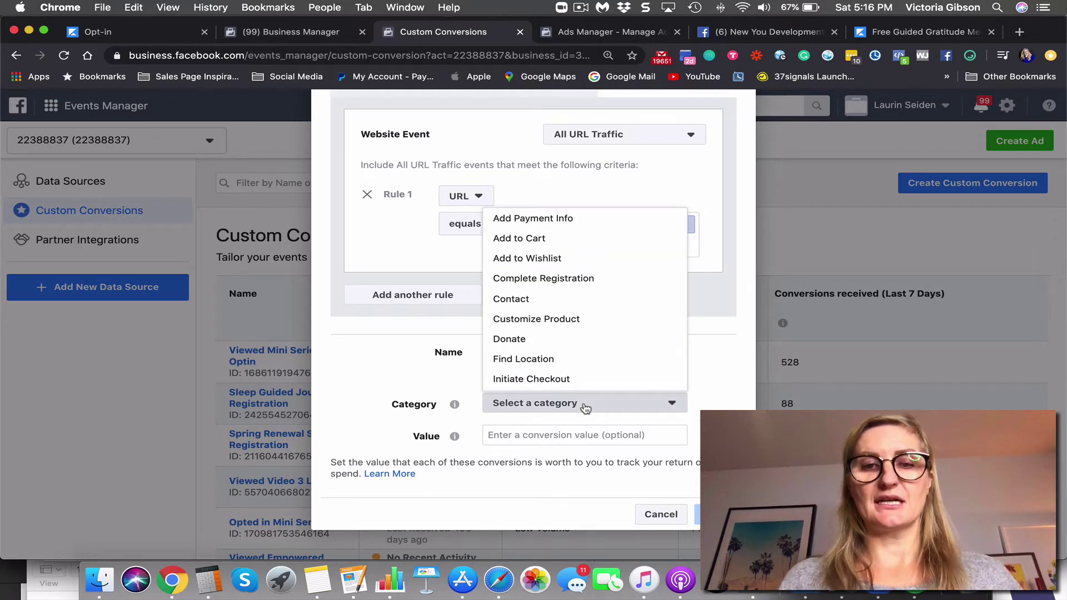
{"action": "left_click", "coordinate": [615, 279]}
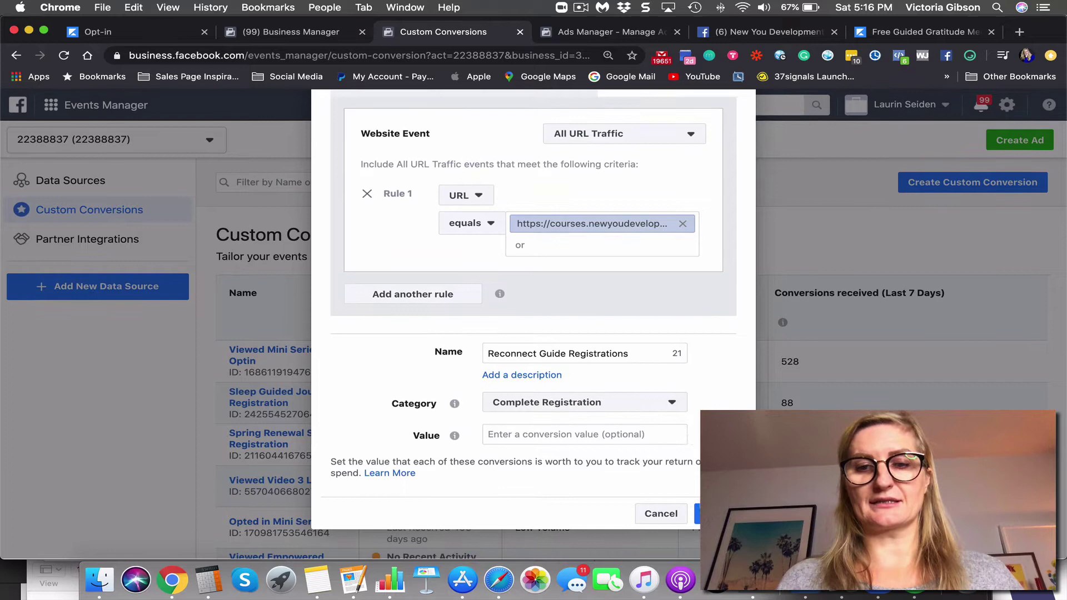
{"action": "key", "text": "Return"}
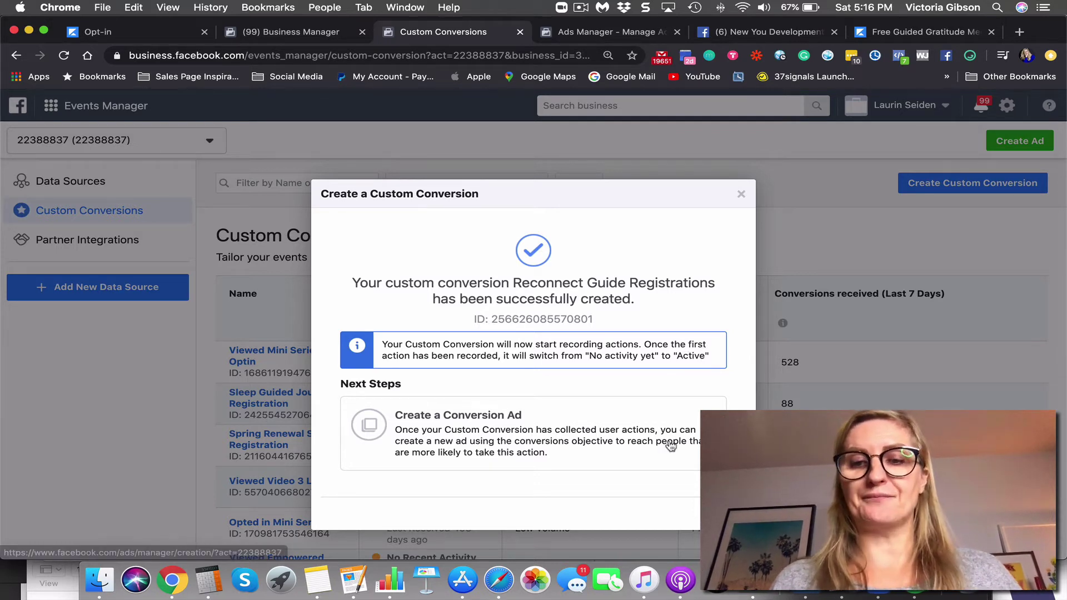
- Close the new conversion's confirmation and overview, and return to Ads Manager
{"action": "left_click", "coordinate": [728, 513]}
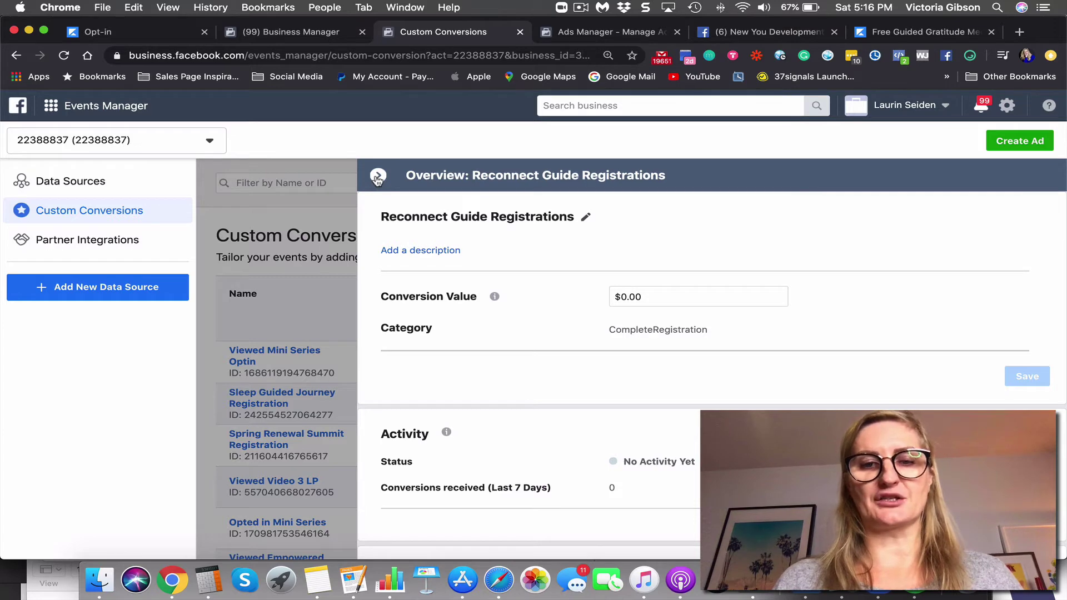
{"action": "left_click", "coordinate": [378, 177]}
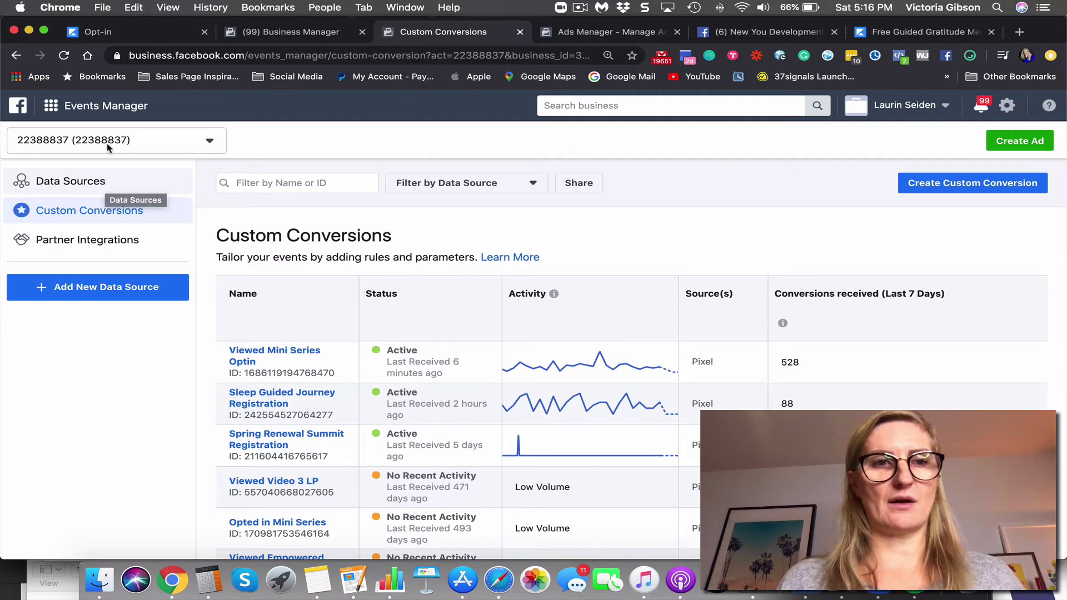
{"action": "left_click", "coordinate": [89, 105]}
{"action": "left_click", "coordinate": [100, 191]}
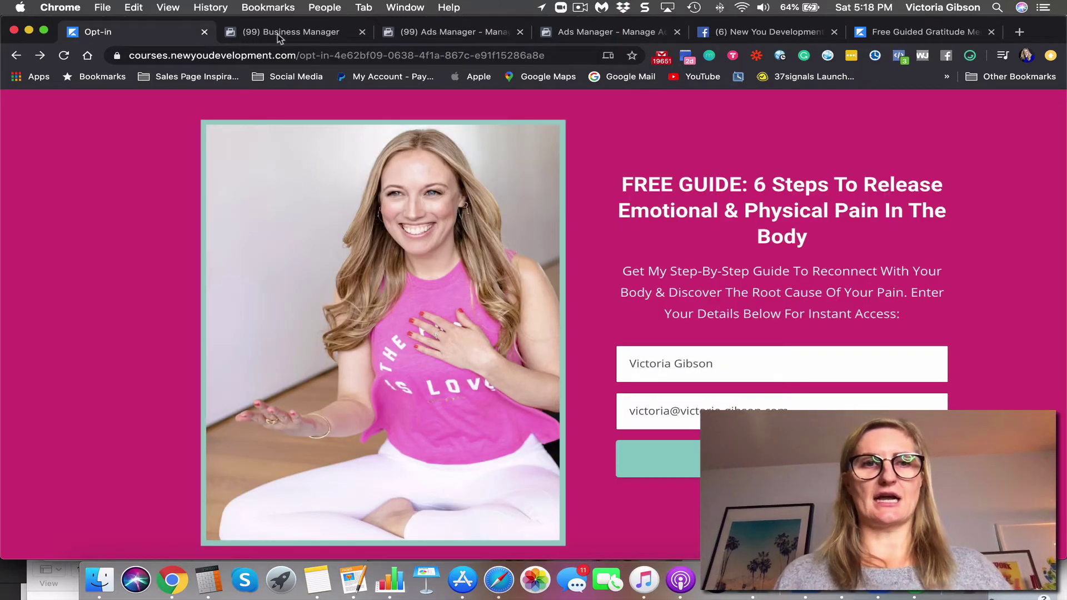
- Copy the full web address of the free guide's opt-in page
{"action": "left_click", "coordinate": [369, 55]}
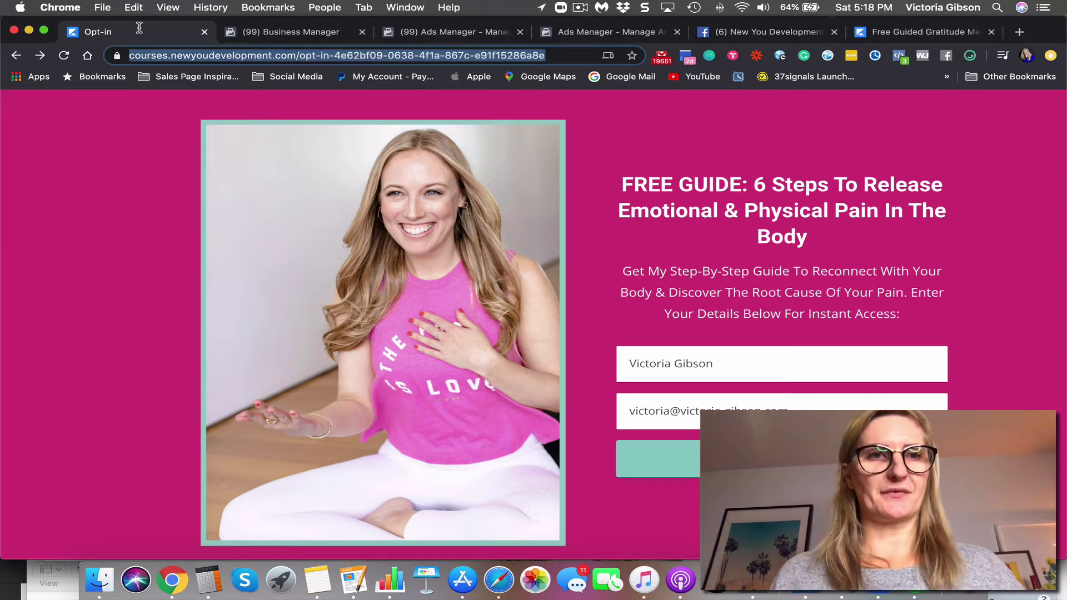
{"action": "left_click", "coordinate": [133, 7]}
{"action": "left_click", "coordinate": [149, 67]}
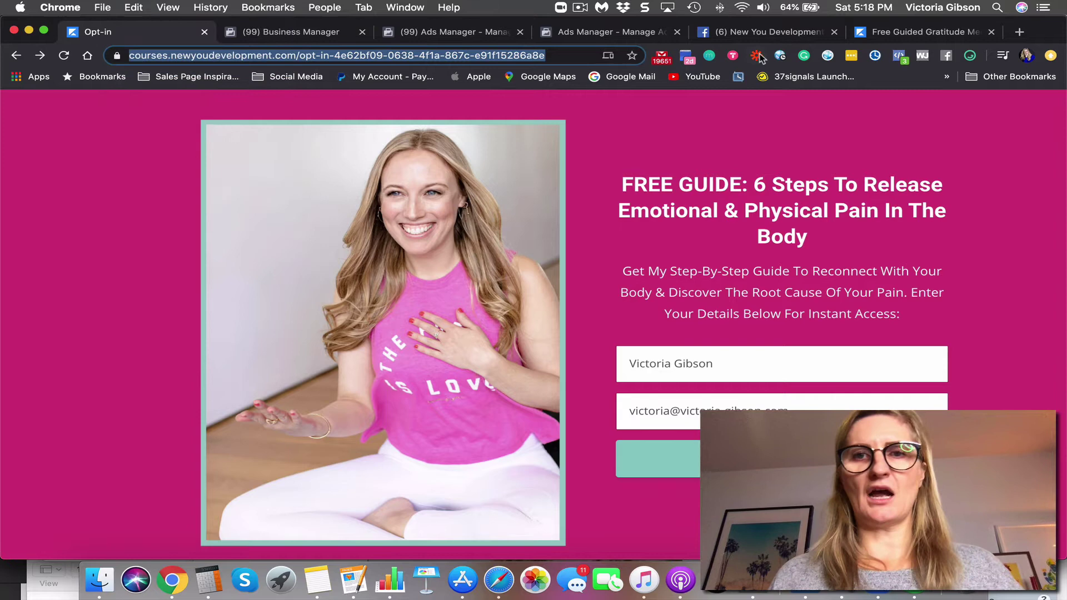
- Open bit.ly in a new tab and create a short link from the copied opt-in page address
{"action": "left_click", "coordinate": [1017, 32]}
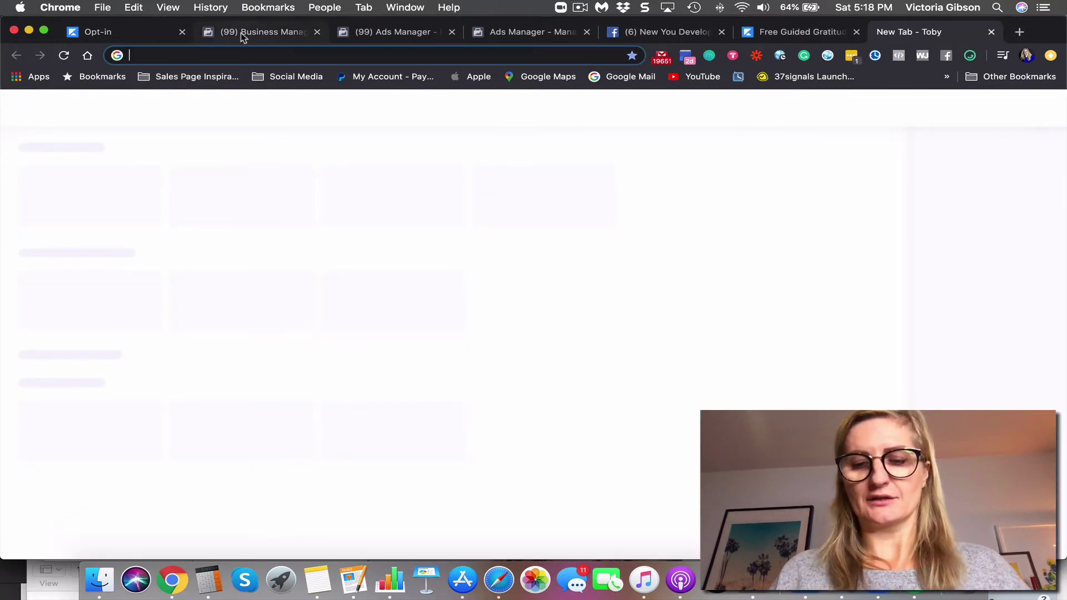
{"action": "type", "text": "bit.ly"}
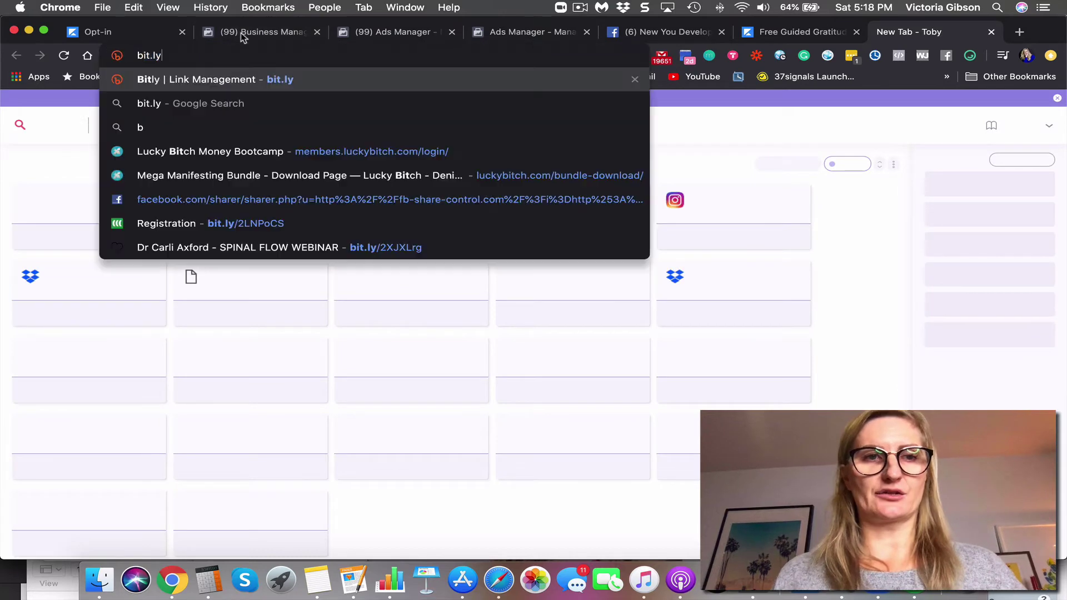
{"action": "key", "text": "Return"}
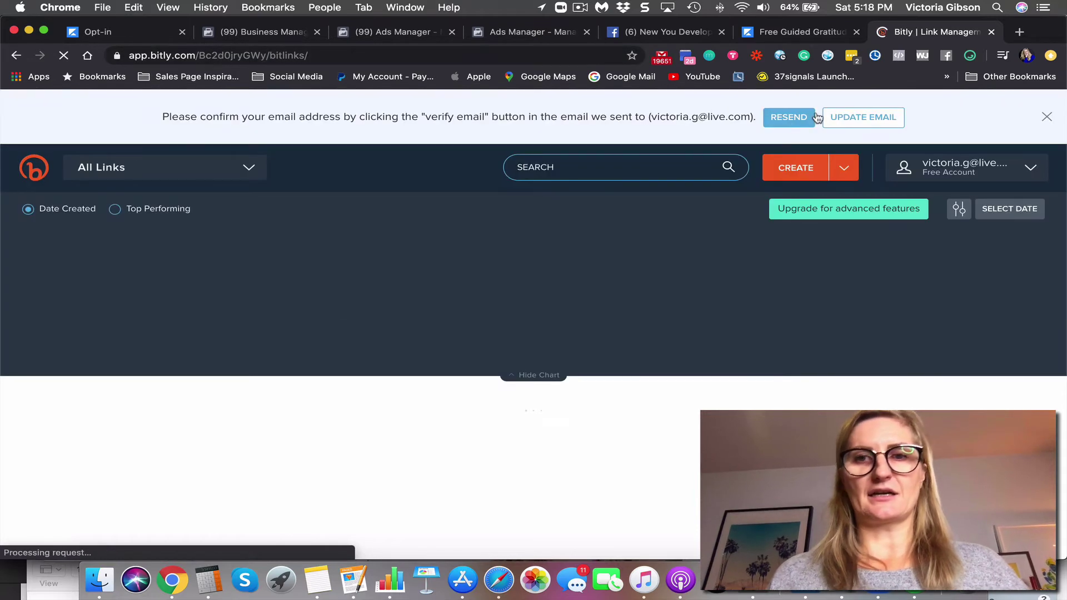
{"action": "left_click", "coordinate": [796, 172]}
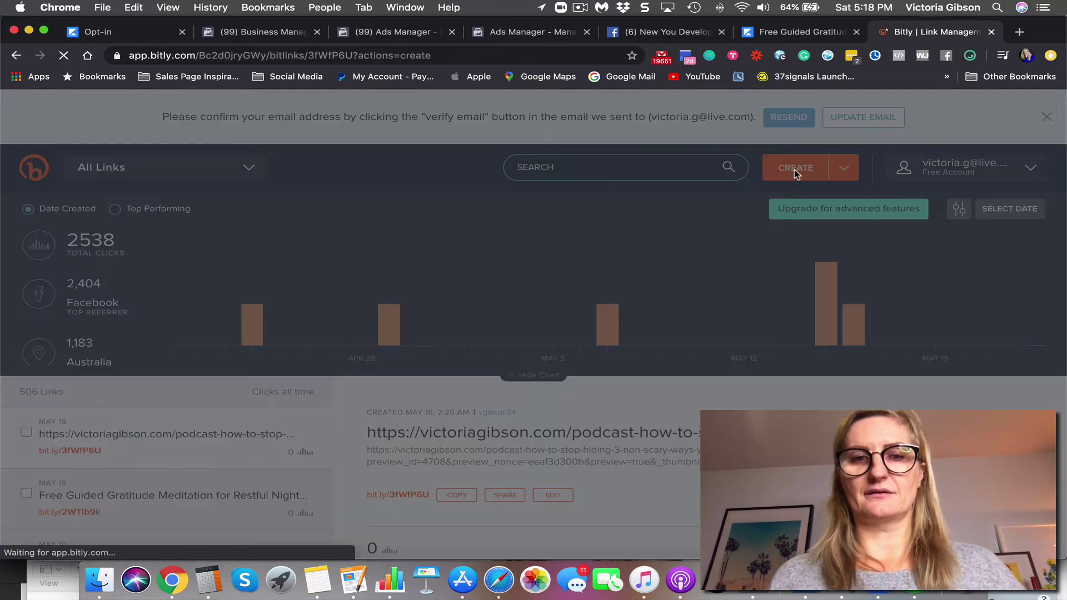
{"action": "left_click", "coordinate": [128, 7]}
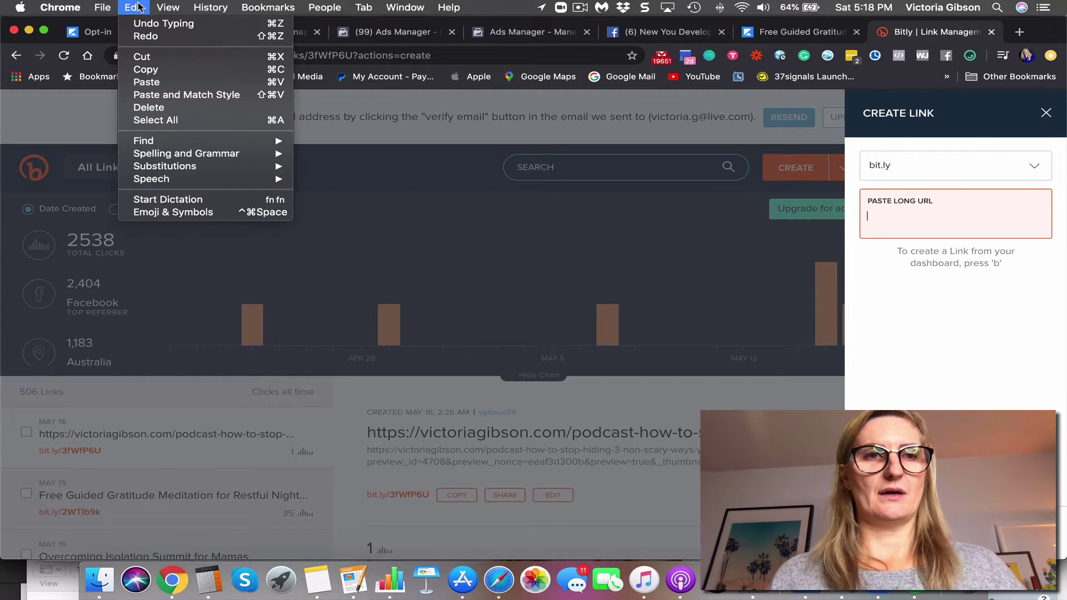
{"action": "left_click", "coordinate": [161, 81]}
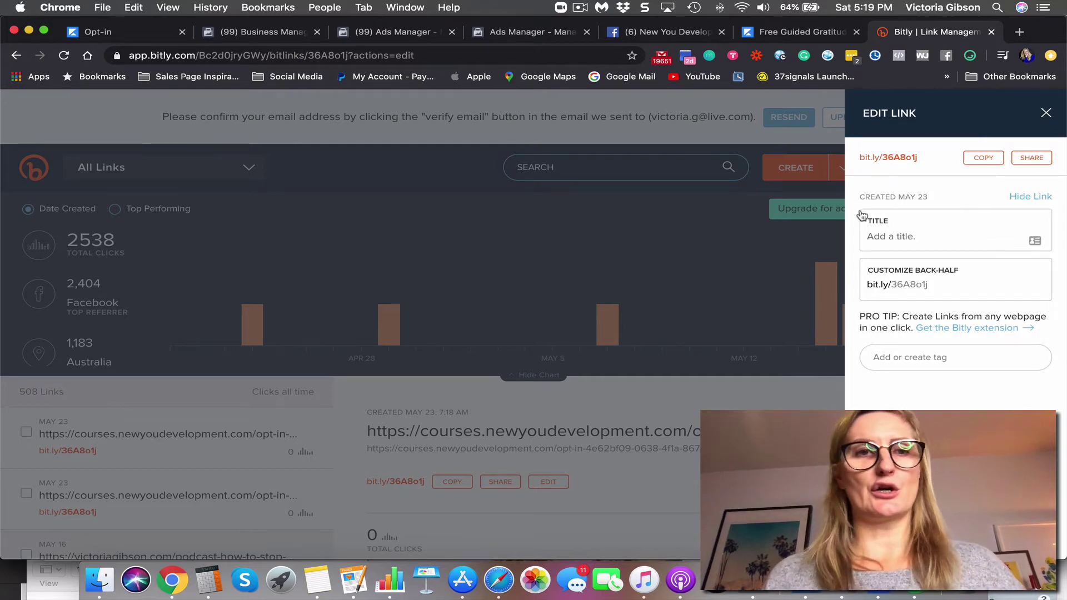
- Return to Ads Manager and start a new campaign with the Conversions objective
{"action": "left_click", "coordinate": [247, 34]}
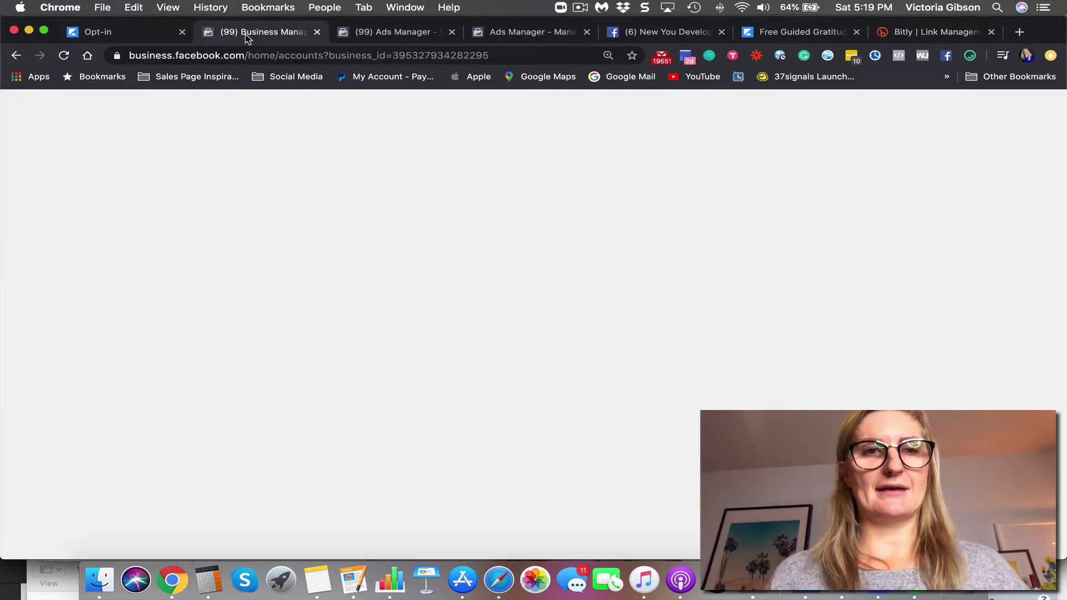
{"action": "left_click", "coordinate": [364, 34]}
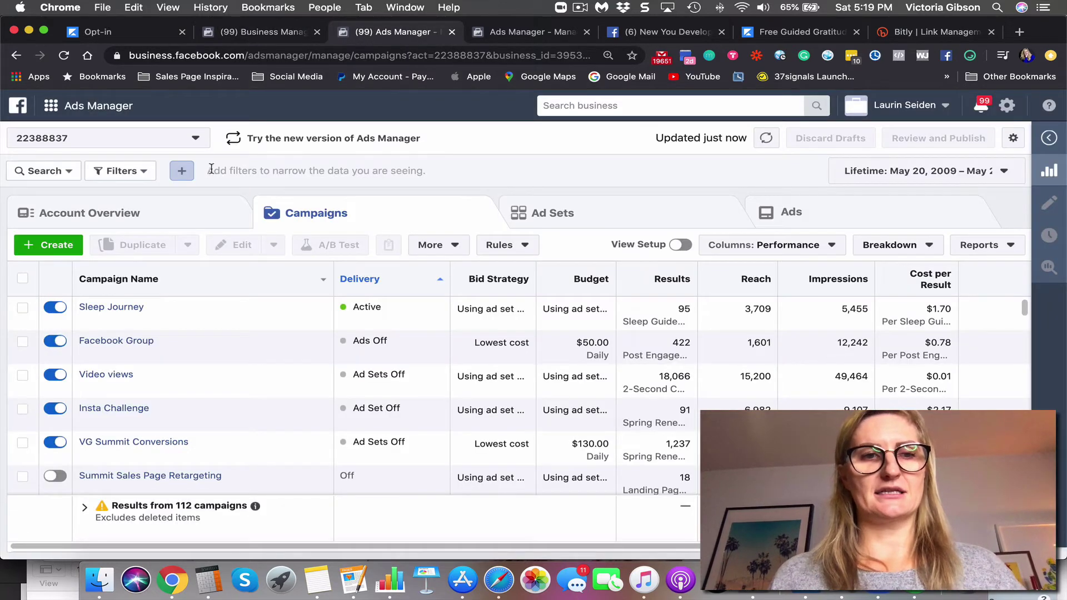
{"action": "left_click", "coordinate": [46, 247]}
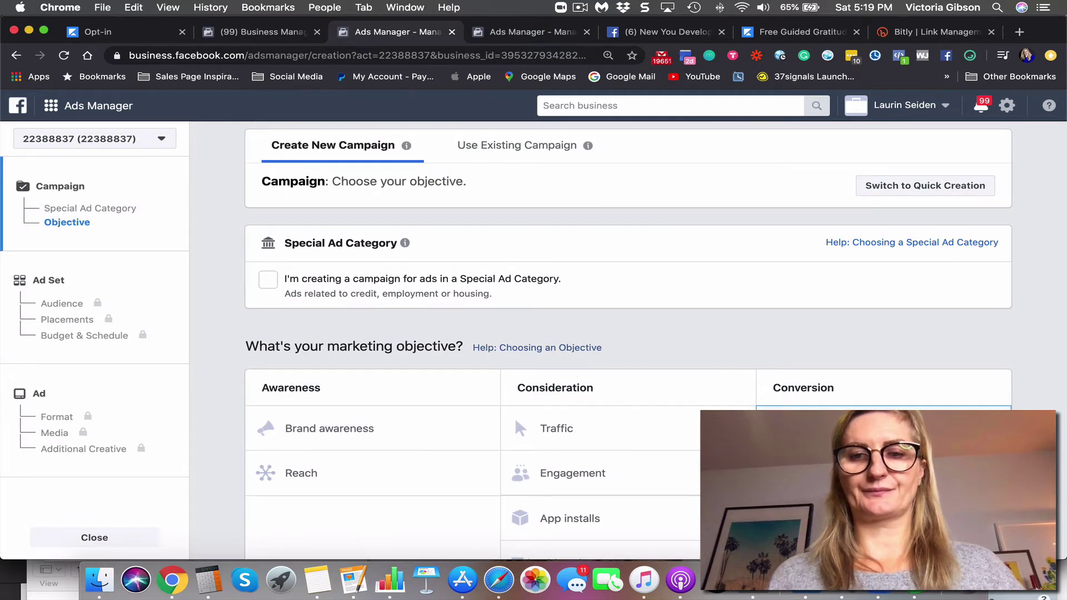
{"action": "scroll", "coordinate": [809, 314], "scroll_direction": "down", "scroll_amount": 3}
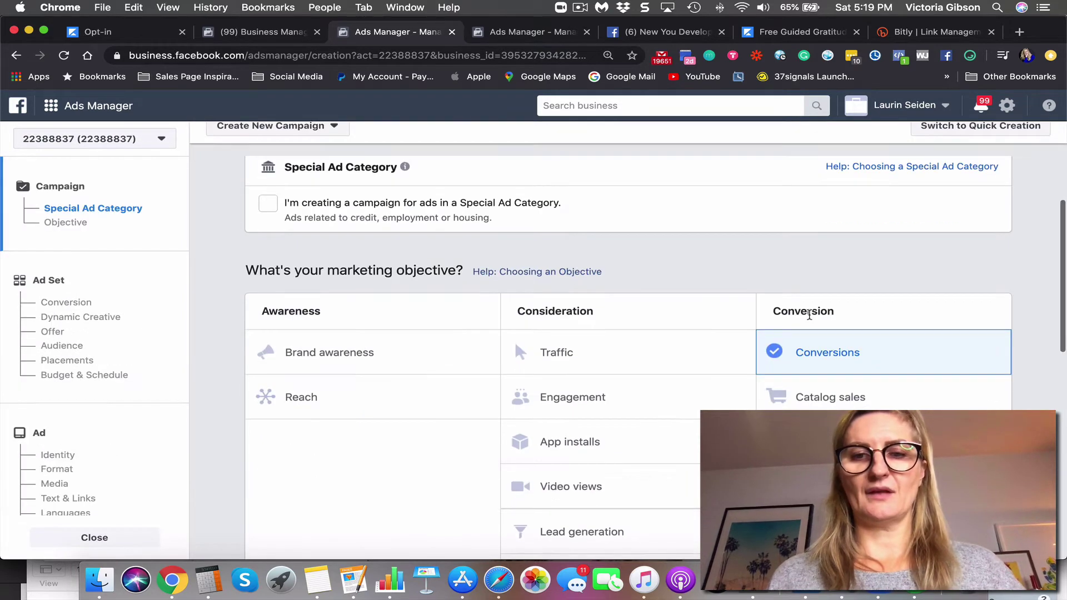
{"action": "scroll", "coordinate": [803, 339], "scroll_direction": "down", "scroll_amount": 15}
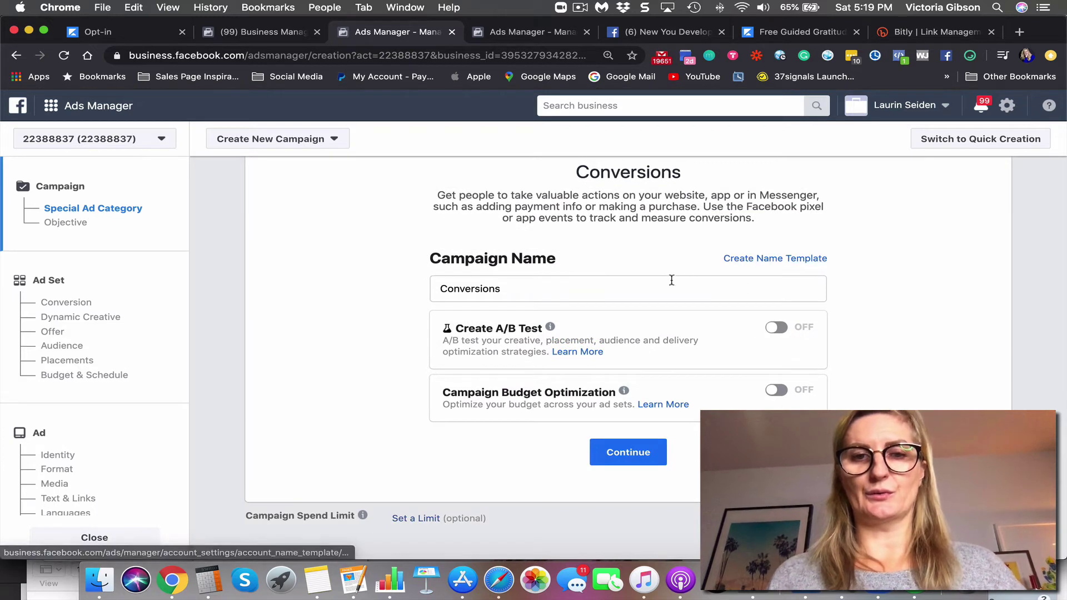
- Name the campaign "Reconnect To Your Body Guide" and continue to the ad set settings
{"action": "left_click_drag", "start_coordinate": [533, 287], "coordinate": [389, 286]}
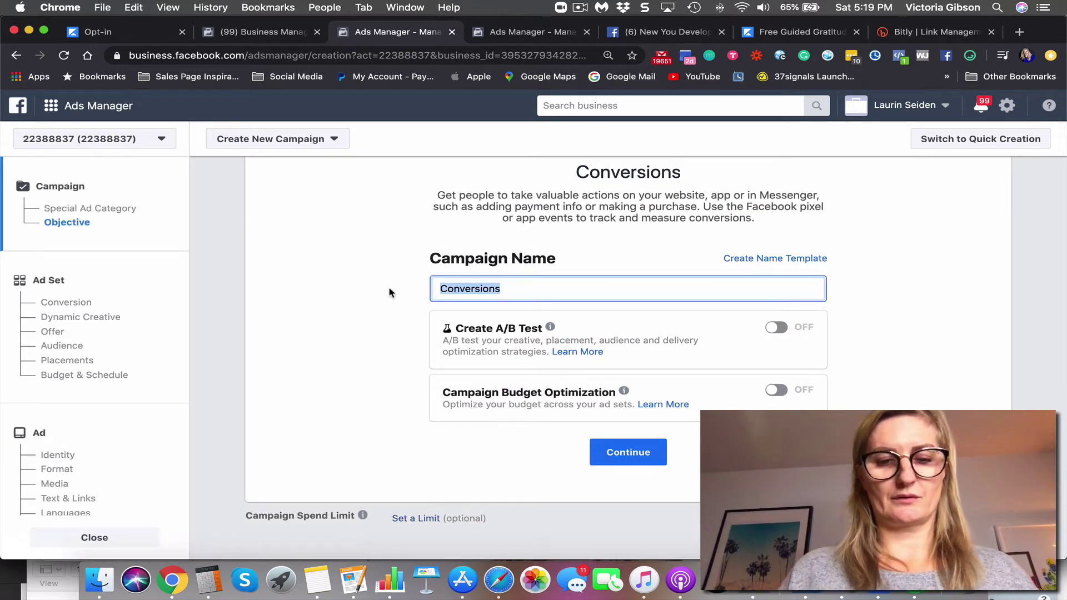
{"action": "type", "text": "Reco"}
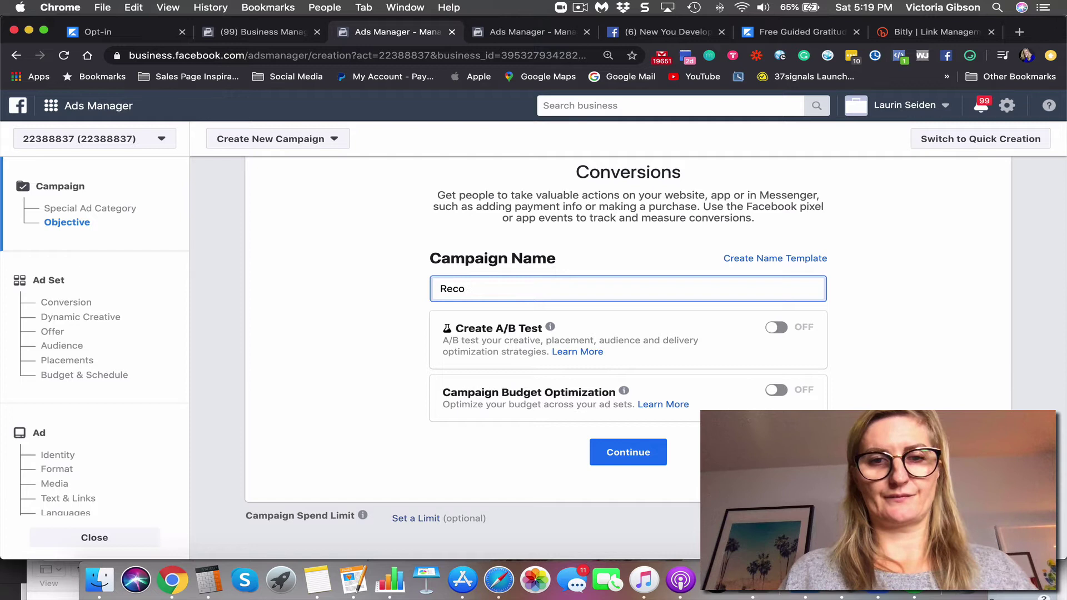
{"action": "type", "text": "nnect To Yo"}
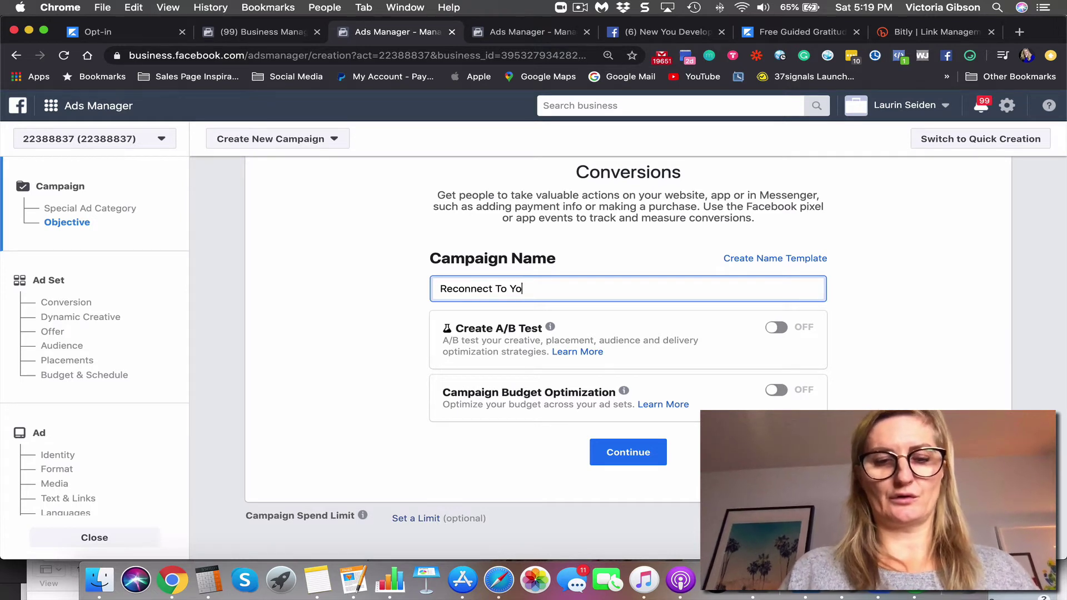
{"action": "type", "text": "ur Body Guid"}
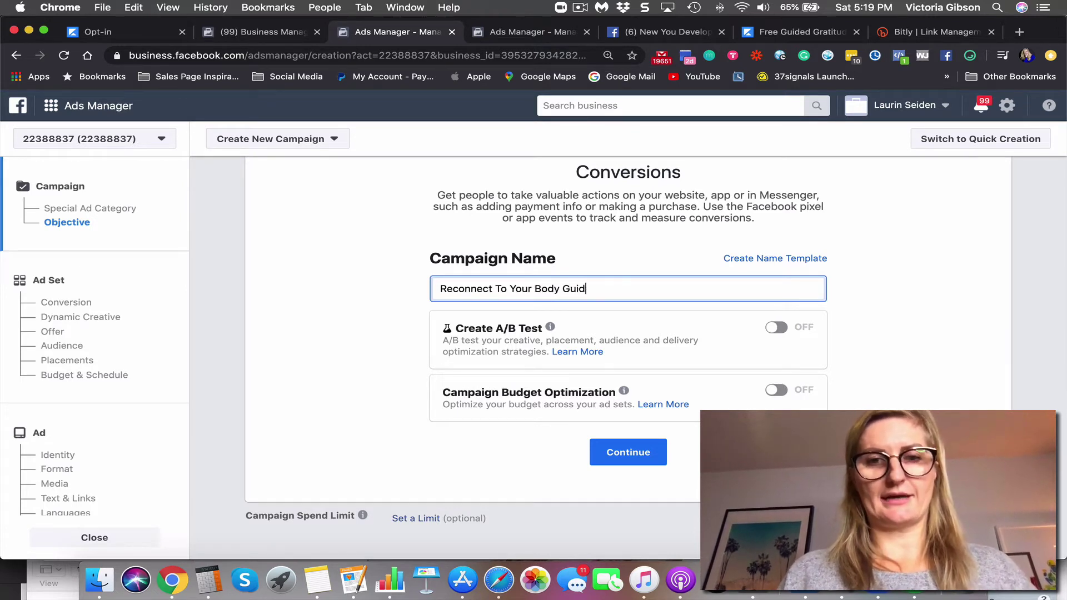
{"action": "type", "text": "e"}
{"action": "left_click", "coordinate": [616, 452]}
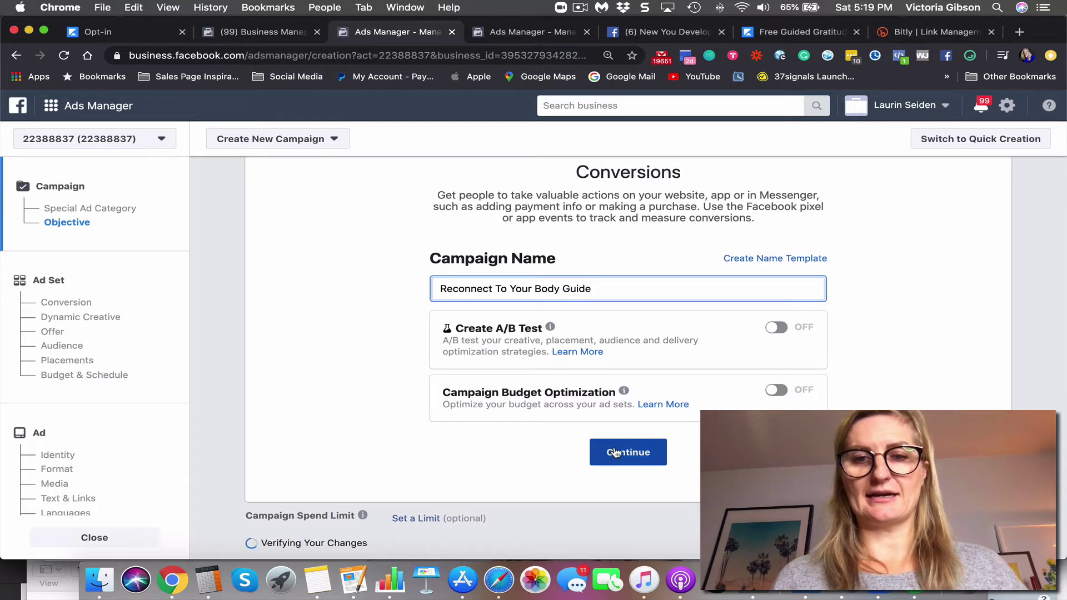
{"action": "mouse_move", "coordinate": [616, 379]}
{"action": "left_click", "coordinate": [634, 452]}
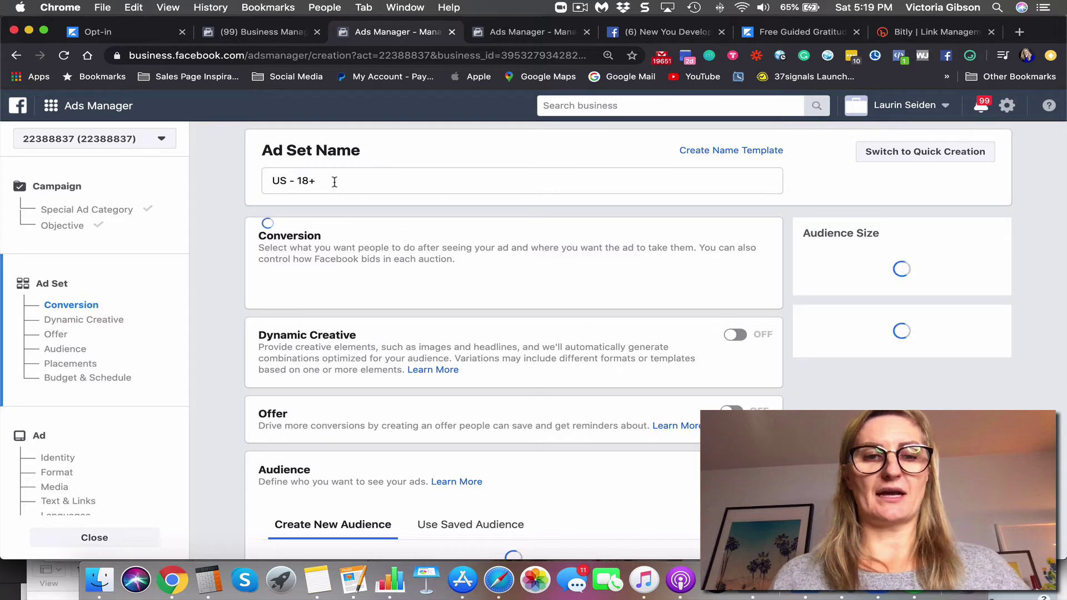
- Rename the ad set "Cold Audiences"
{"action": "scroll", "coordinate": [383, 236], "scroll_direction": "down", "scroll_amount": 3}
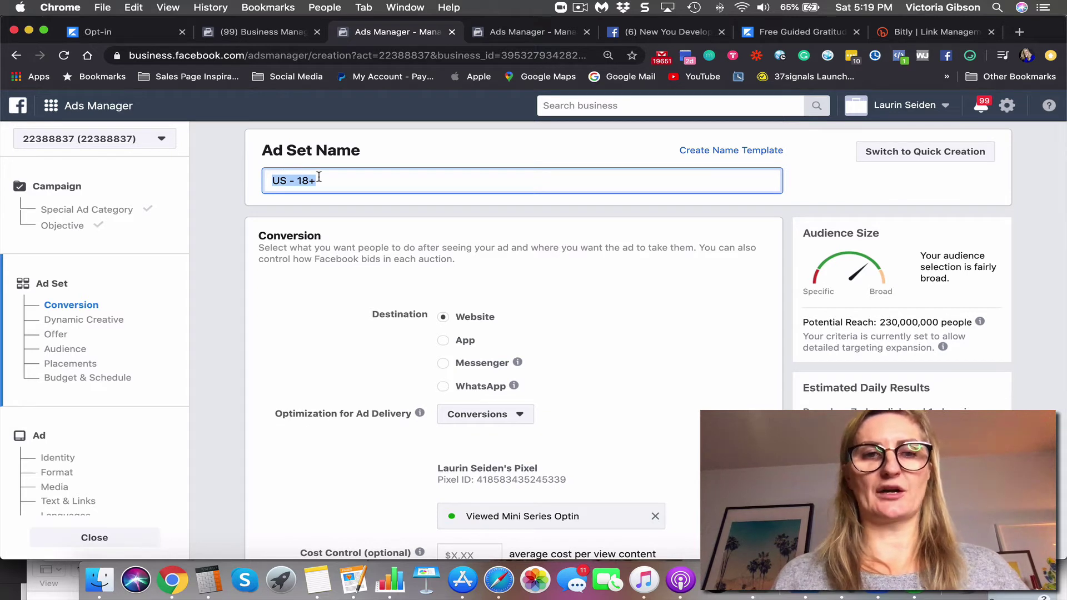
{"action": "type", "text": "Cold"}
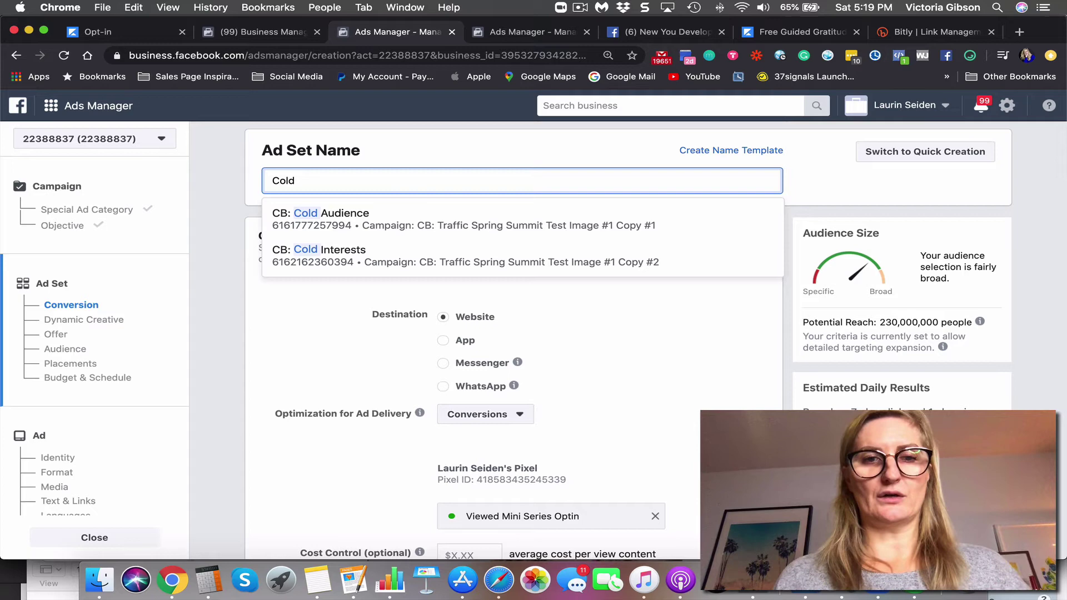
{"action": "type", "text": " Audiences"}
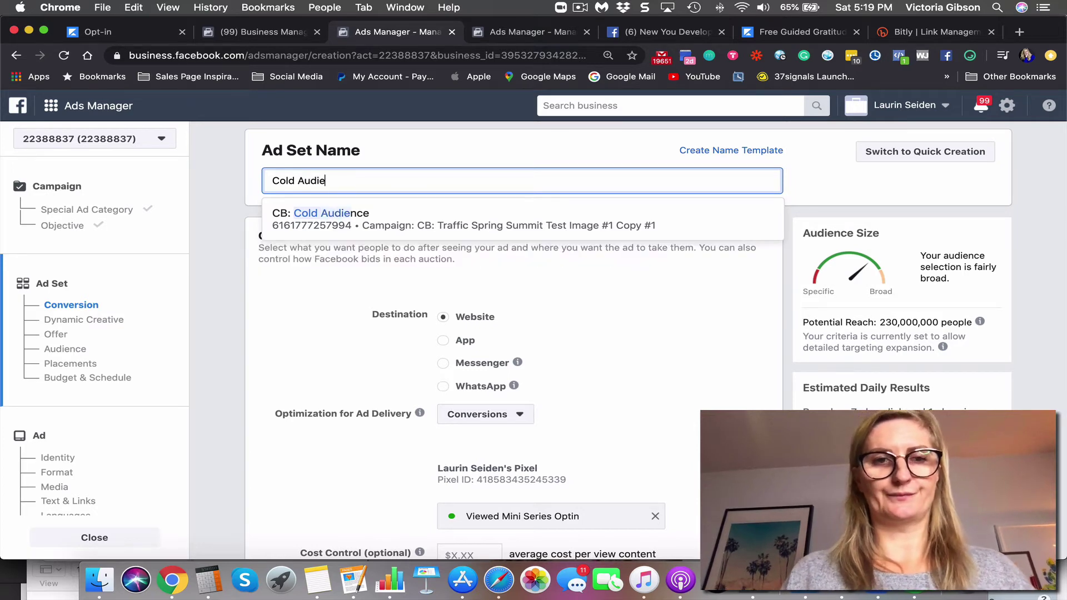
{"action": "left_click", "coordinate": [402, 142]}
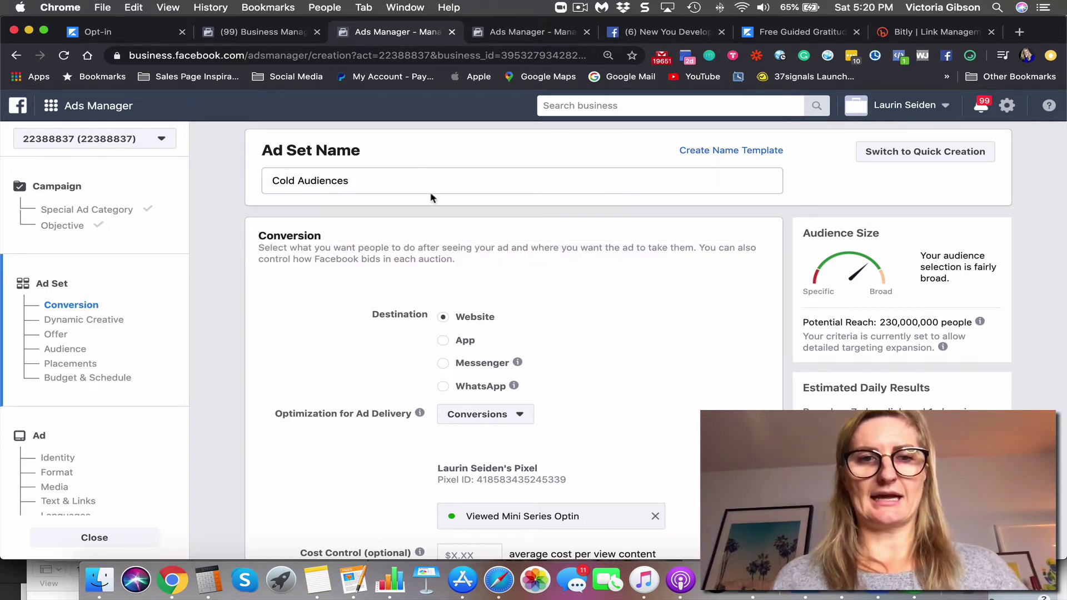
- Replace the ad set's conversion event with the custom conversion "Reconnect Guide Registrations"
{"action": "scroll", "coordinate": [431, 197], "scroll_direction": "down", "scroll_amount": 10}
{"action": "scroll", "coordinate": [501, 223], "scroll_direction": "up", "scroll_amount": 1}
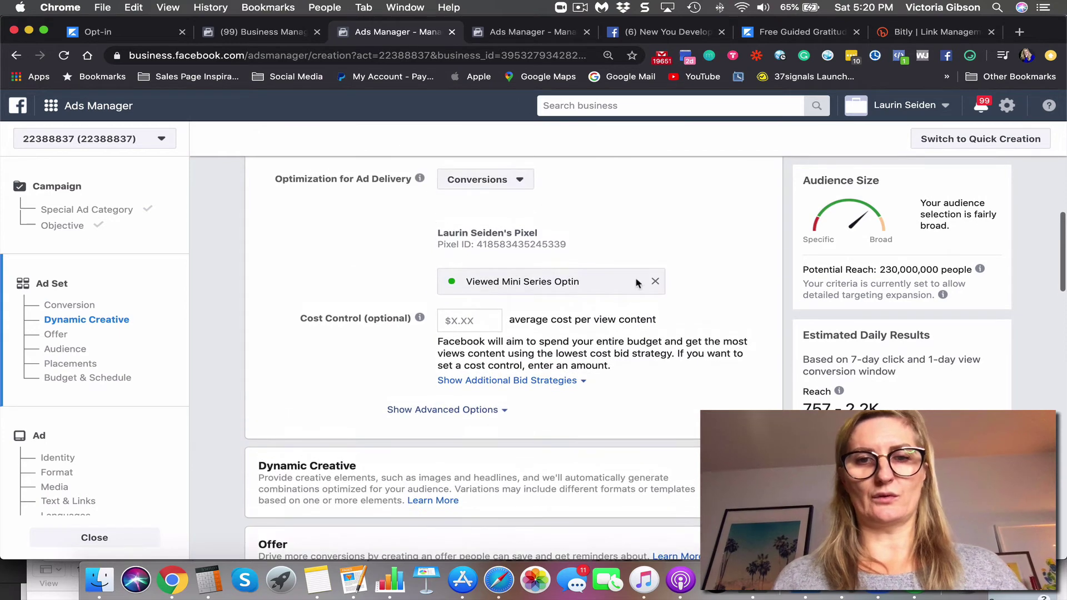
{"action": "left_click", "coordinate": [656, 279]}
{"action": "scroll", "coordinate": [550, 417], "scroll_direction": "down", "scroll_amount": 5}
{"action": "left_click", "coordinate": [545, 414]}
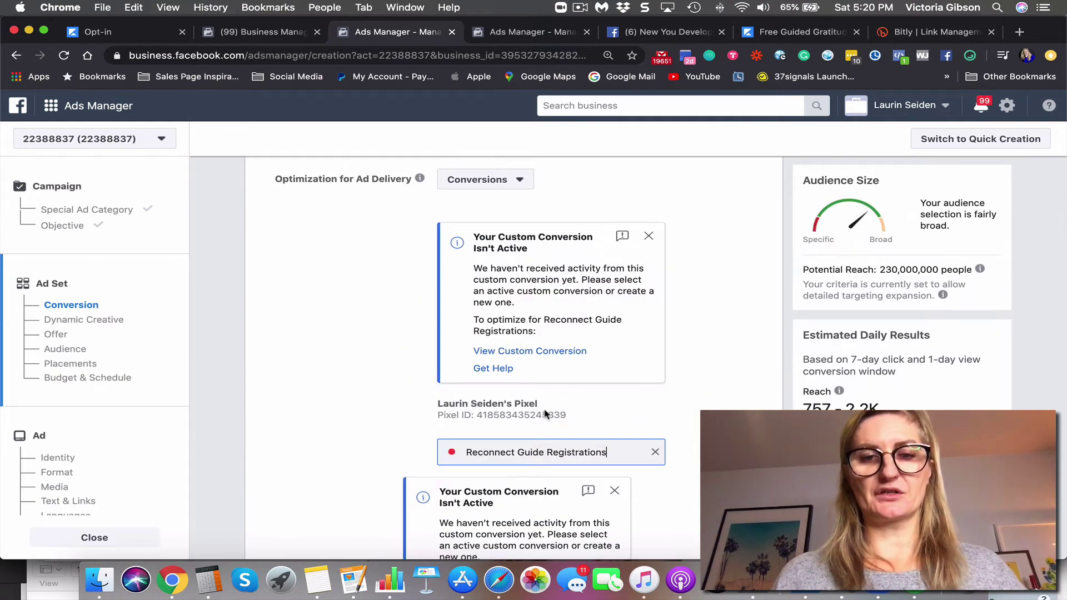
- Try to find Dr John DeMartini among the custom audiences to include, and clear the search text
{"action": "scroll", "coordinate": [605, 417], "scroll_direction": "down", "scroll_amount": 6}
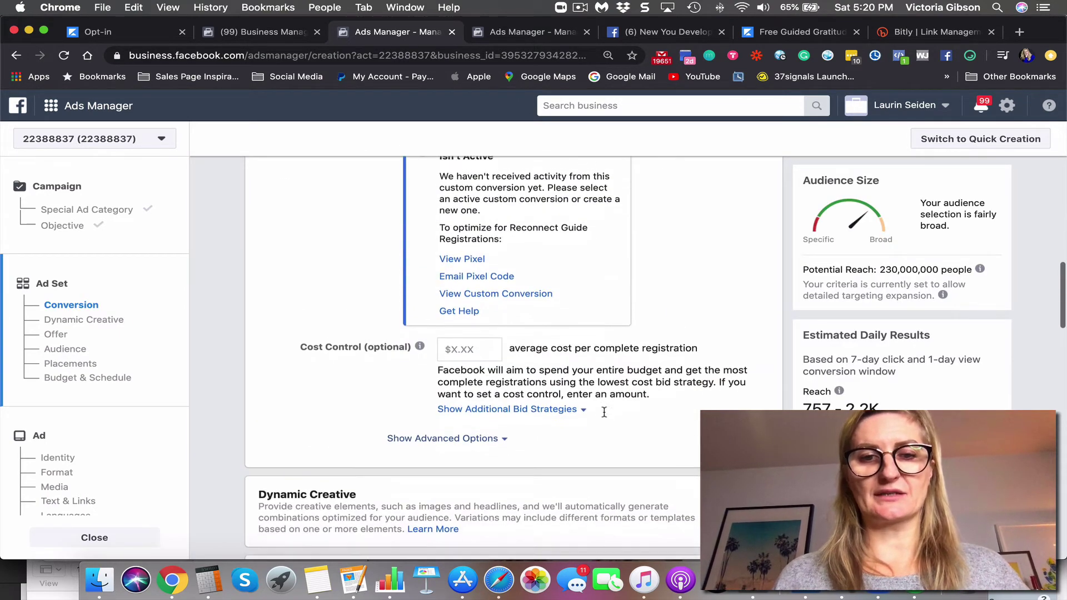
{"action": "scroll", "coordinate": [604, 417], "scroll_direction": "down", "scroll_amount": 6}
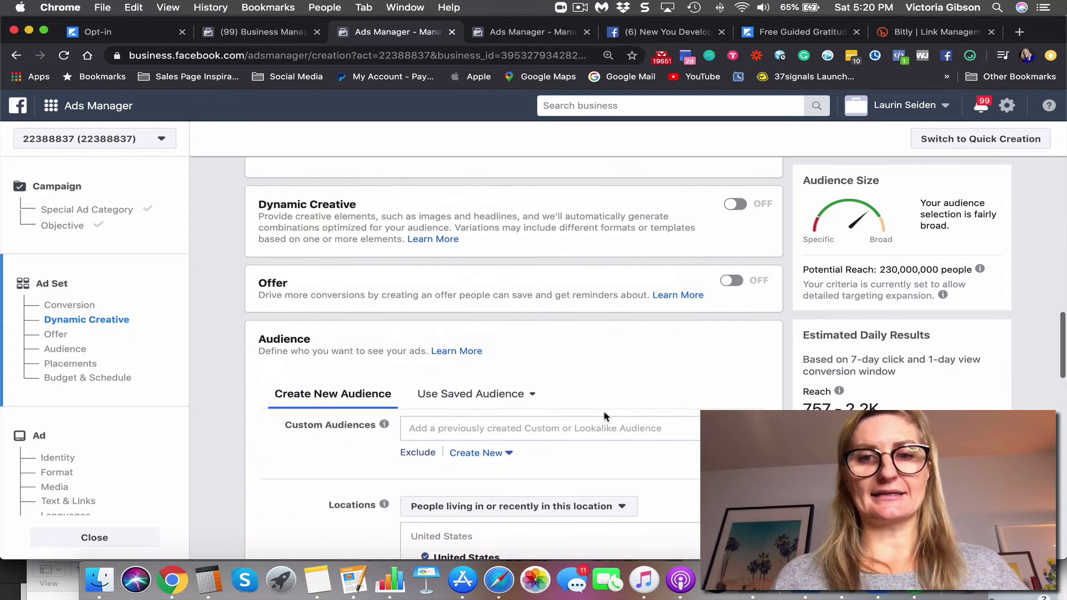
{"action": "scroll", "coordinate": [604, 413], "scroll_direction": "down", "scroll_amount": 1}
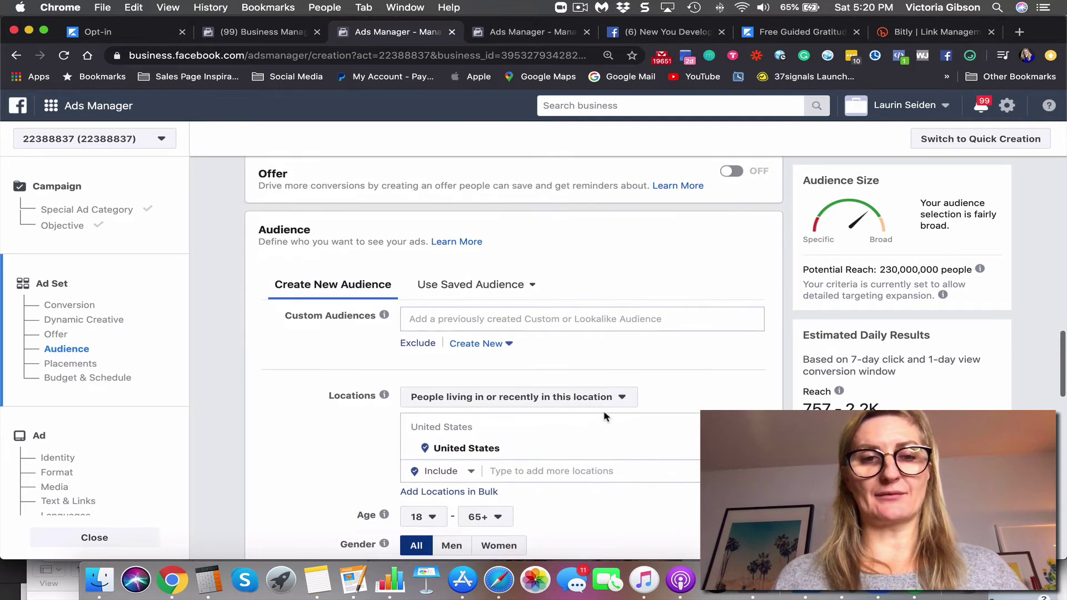
{"action": "left_click", "coordinate": [467, 315]}
{"action": "type", "text": "Jo"}
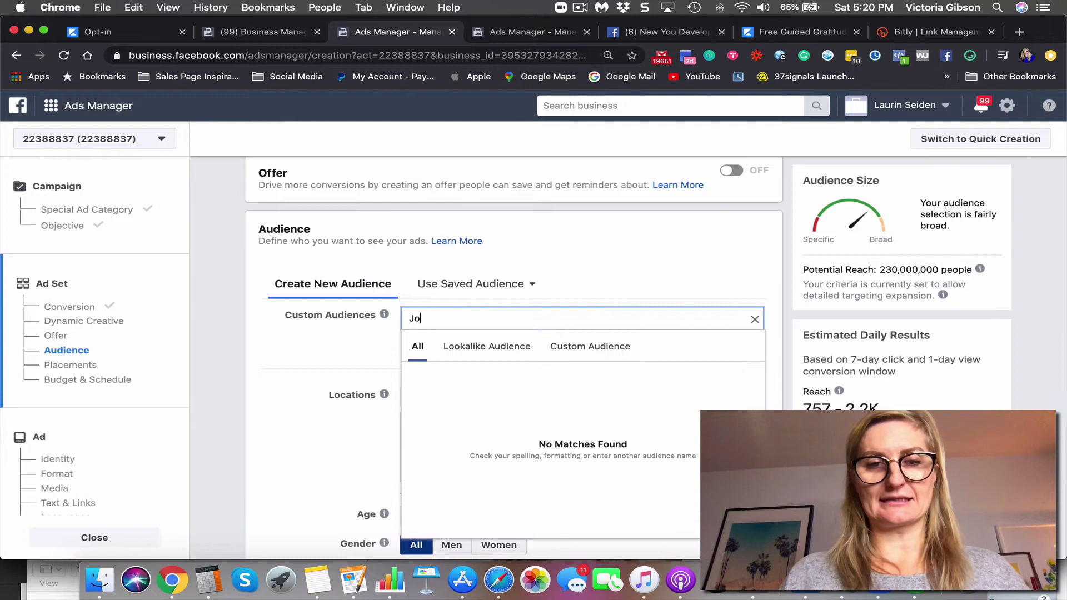
{"action": "key", "text": "BackSpace"}
{"action": "key", "text": "BackSpace"}
{"action": "type", "text": "Dr John De Martini"}
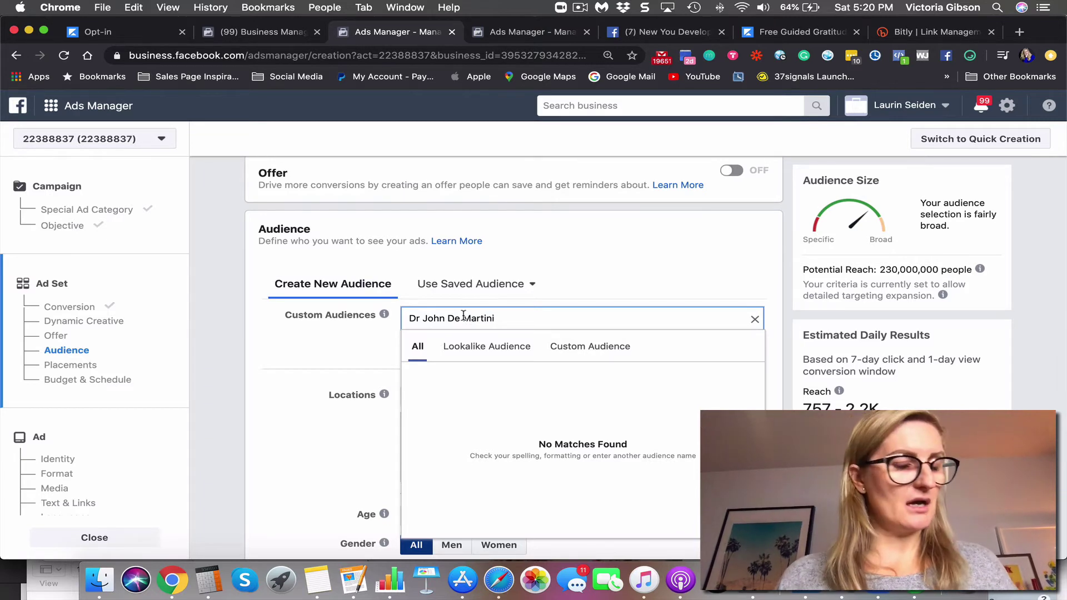
{"action": "key", "text": "super+a"}
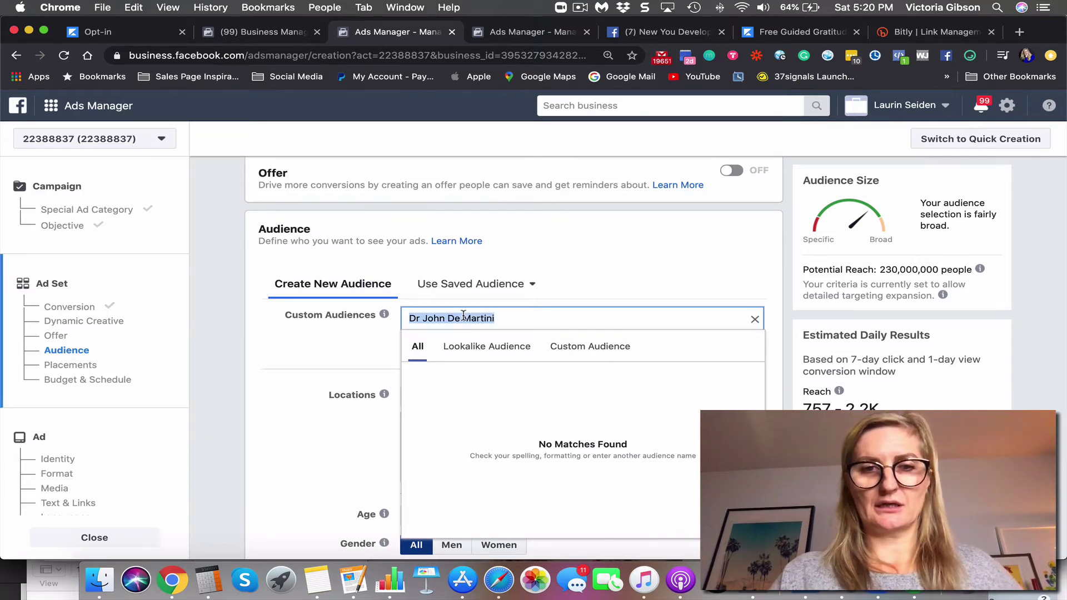
{"action": "left_click", "coordinate": [462, 319]}
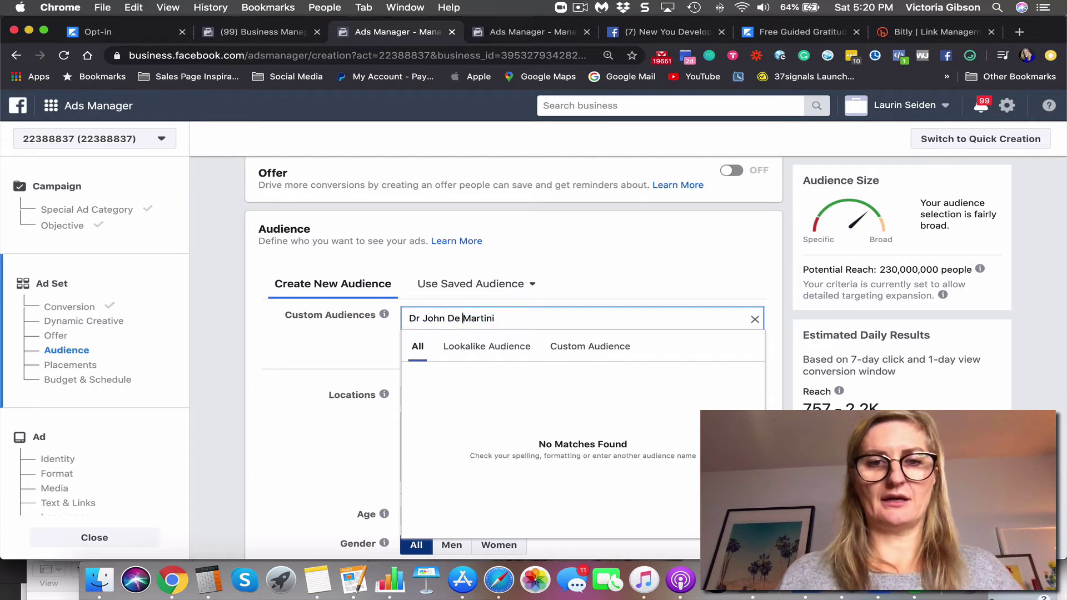
{"action": "key", "text": "BackSpace"}
{"action": "key", "text": "super+a"}
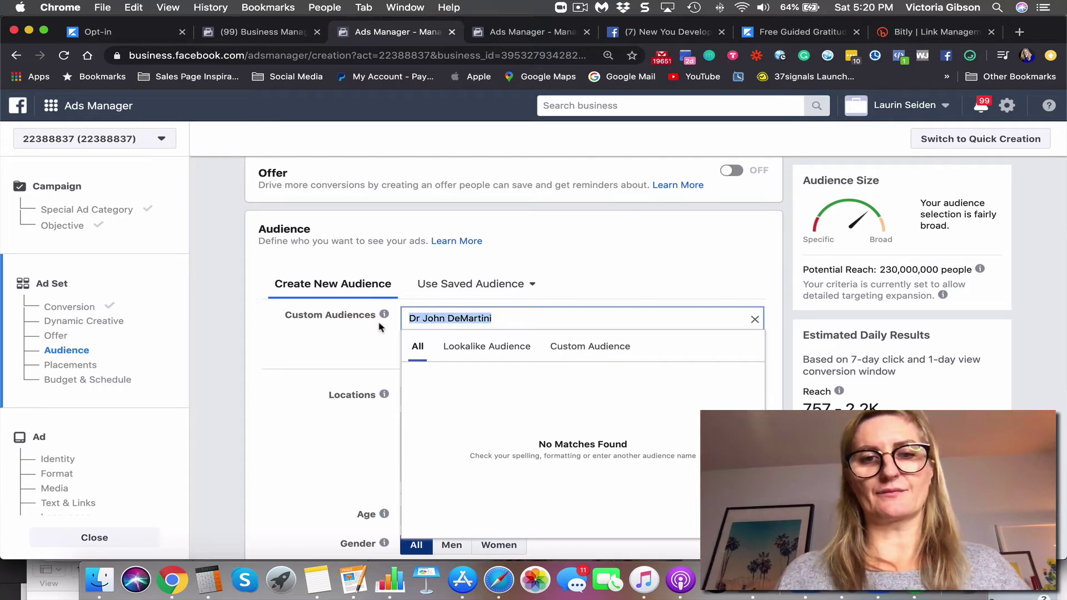
{"action": "key", "text": "BackSpace"}
{"action": "left_click", "coordinate": [349, 345]}
- Exclude the April 2020 summit customer list from the ad set's audience
{"action": "scroll", "coordinate": [361, 345], "scroll_direction": "down", "scroll_amount": 5}
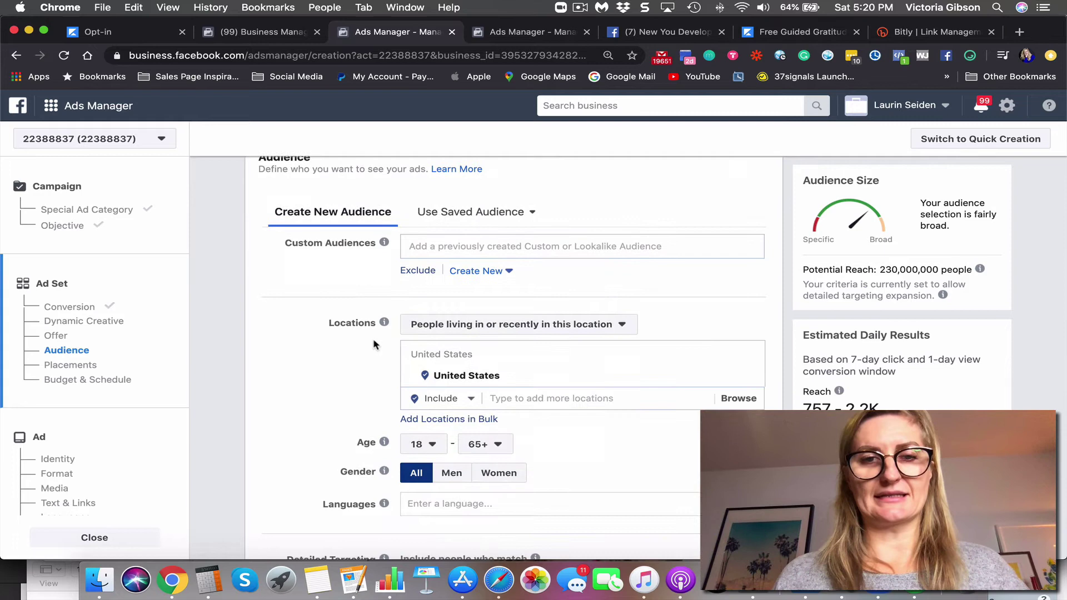
{"action": "left_click", "coordinate": [421, 215]}
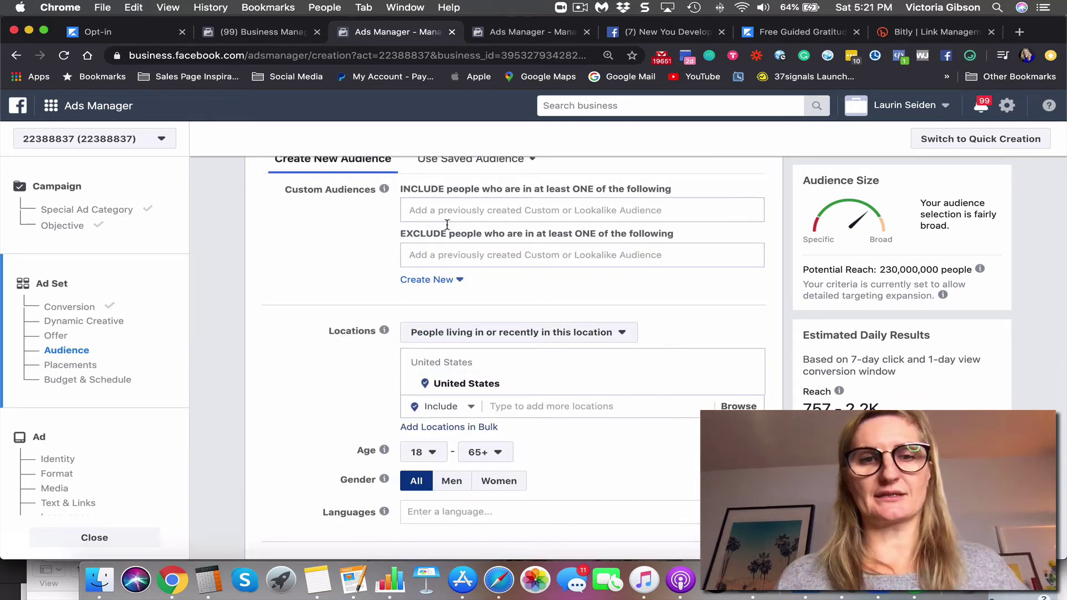
{"action": "left_click", "coordinate": [440, 259]}
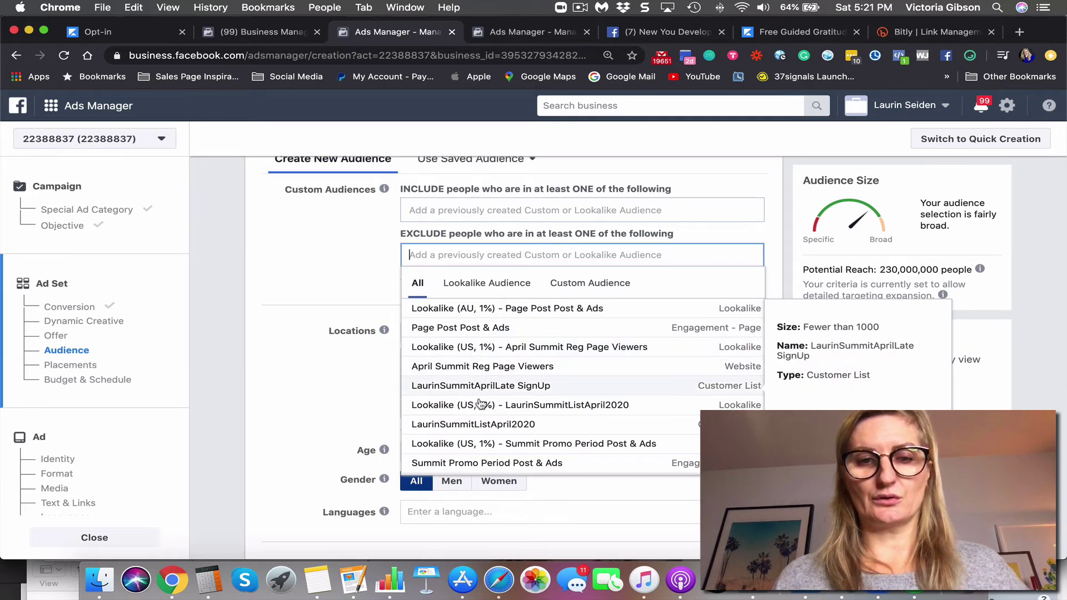
{"action": "left_click", "coordinate": [478, 426]}
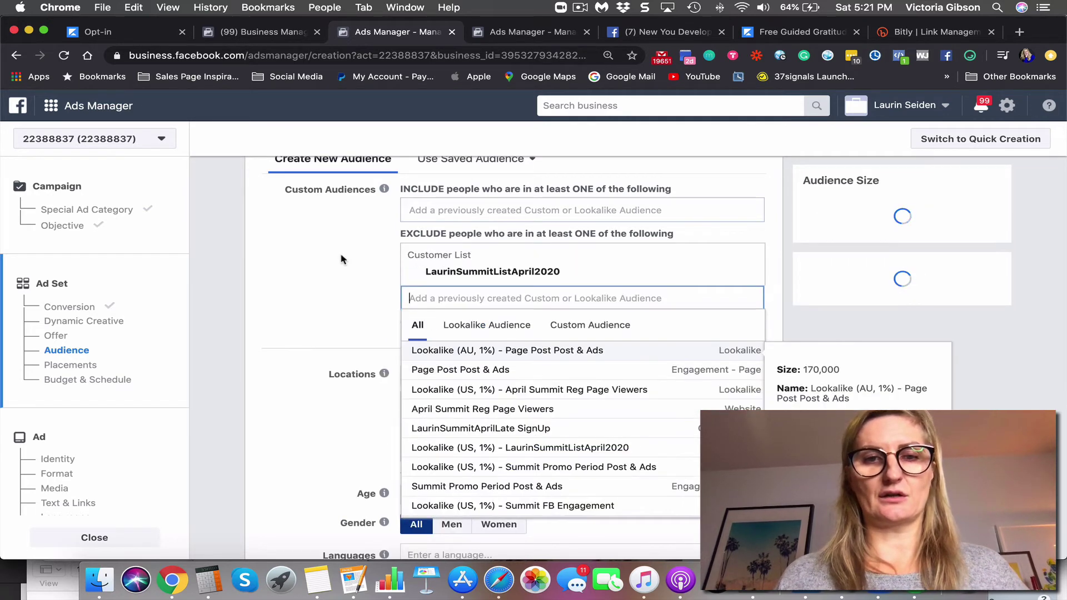
- Add Australia and Canada to the ad set's targeted locations alongside the United States
{"action": "scroll", "coordinate": [367, 259], "scroll_direction": "down", "scroll_amount": 2}
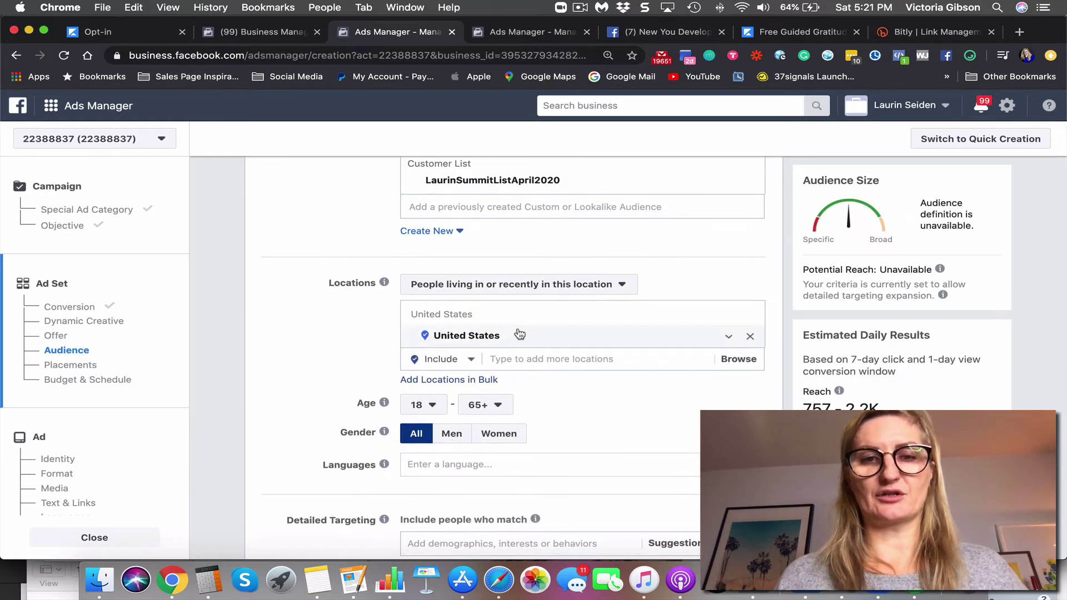
{"action": "left_click", "coordinate": [507, 360]}
{"action": "type", "text": "Austra;i"}
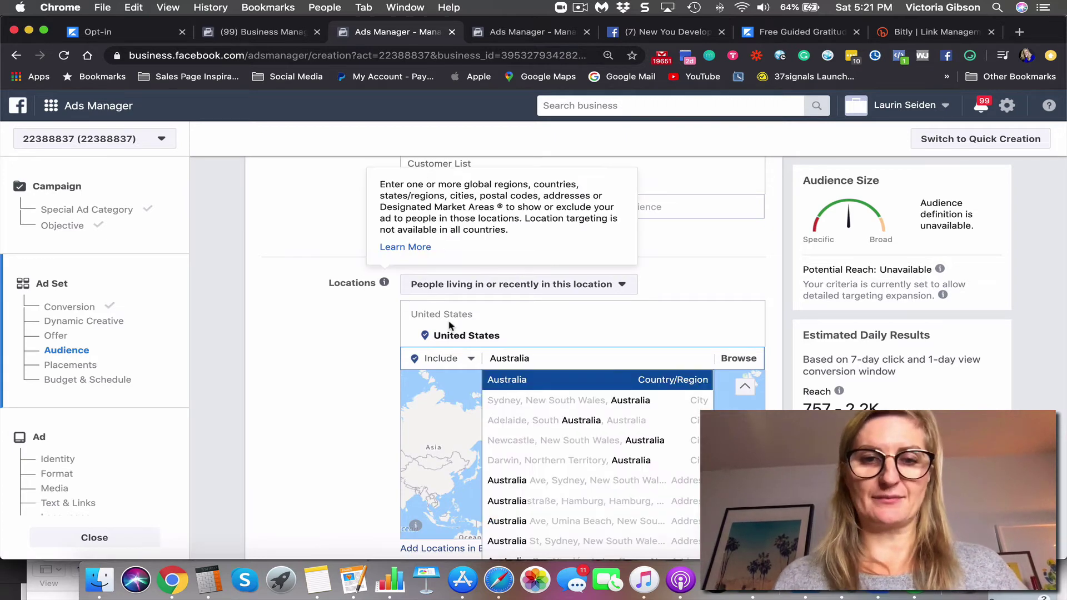
{"action": "left_click", "coordinate": [506, 381]}
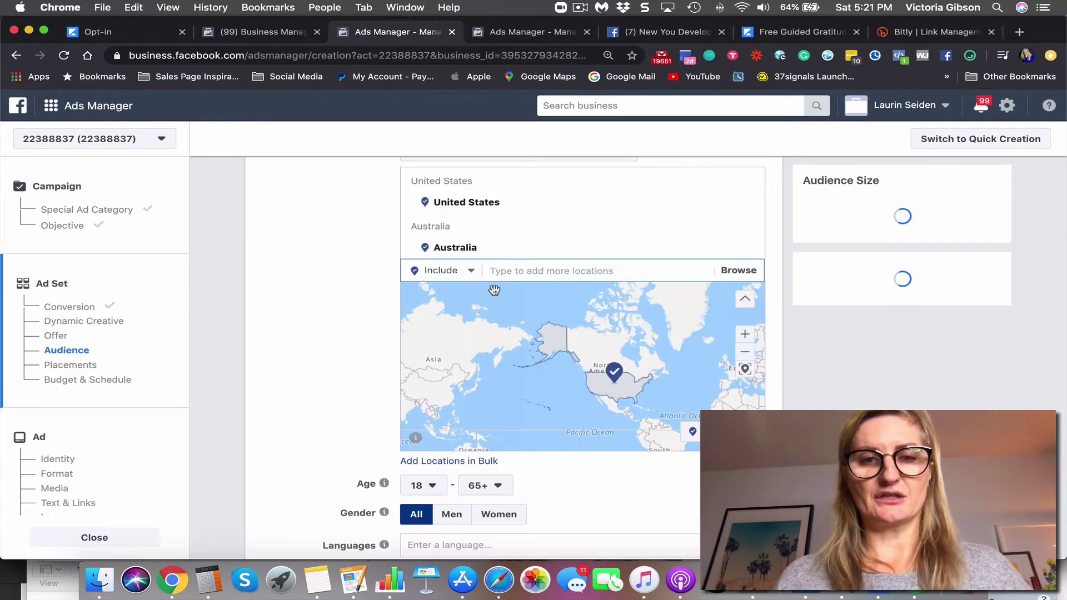
{"action": "type", "text": "Canada"}
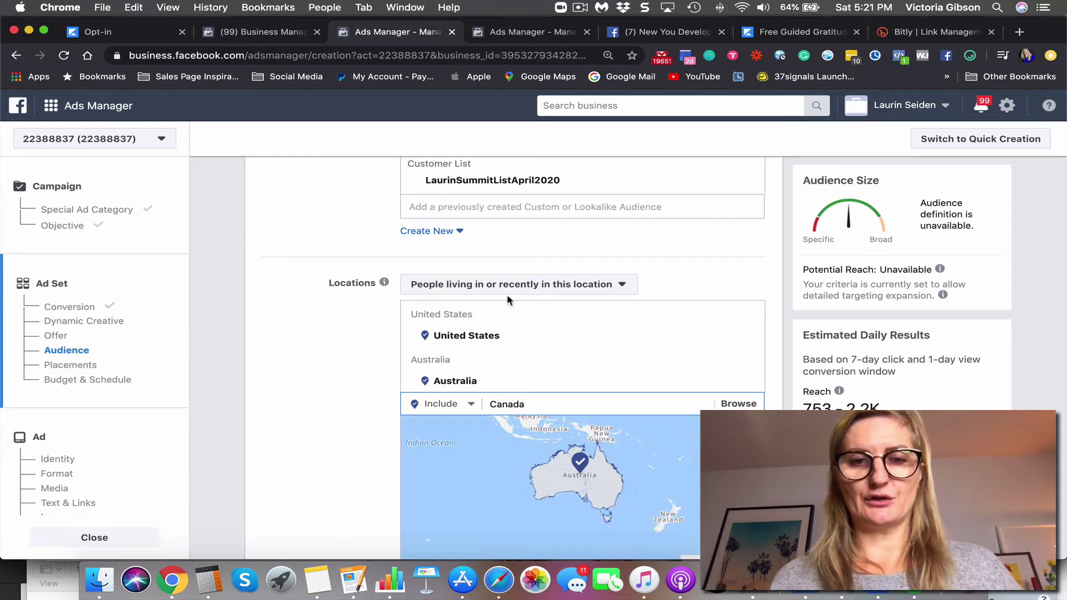
{"action": "left_click", "coordinate": [528, 428]}
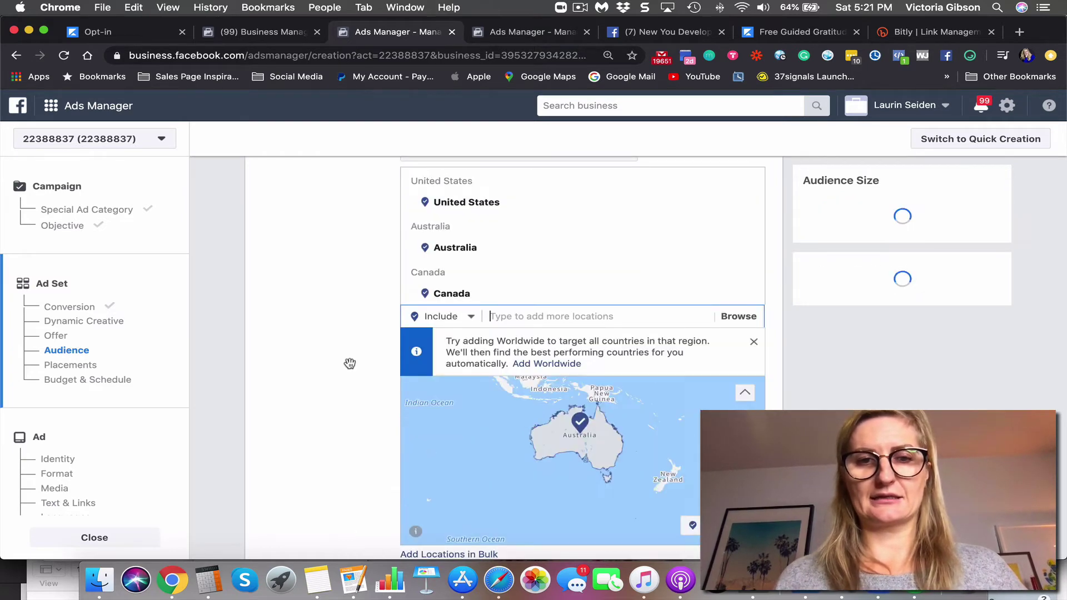
- Set the audience's age range to 35–65+ and limit the gender to women
{"action": "scroll", "coordinate": [352, 367], "scroll_direction": "up", "scroll_amount": 3}
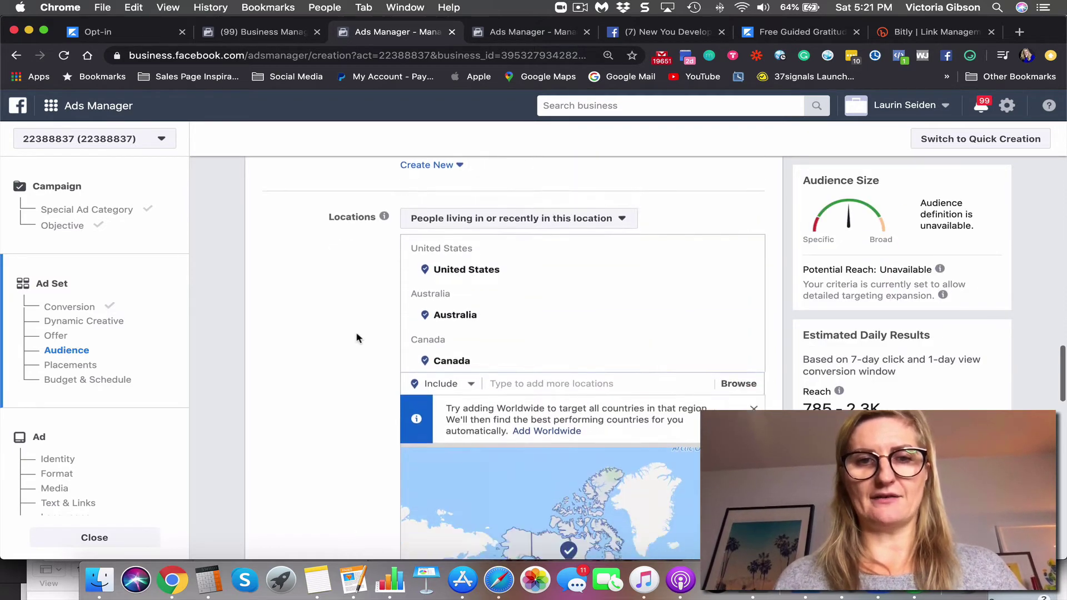
{"action": "scroll", "coordinate": [356, 338], "scroll_direction": "down", "scroll_amount": 5}
{"action": "scroll", "coordinate": [357, 338], "scroll_direction": "up", "scroll_amount": 6}
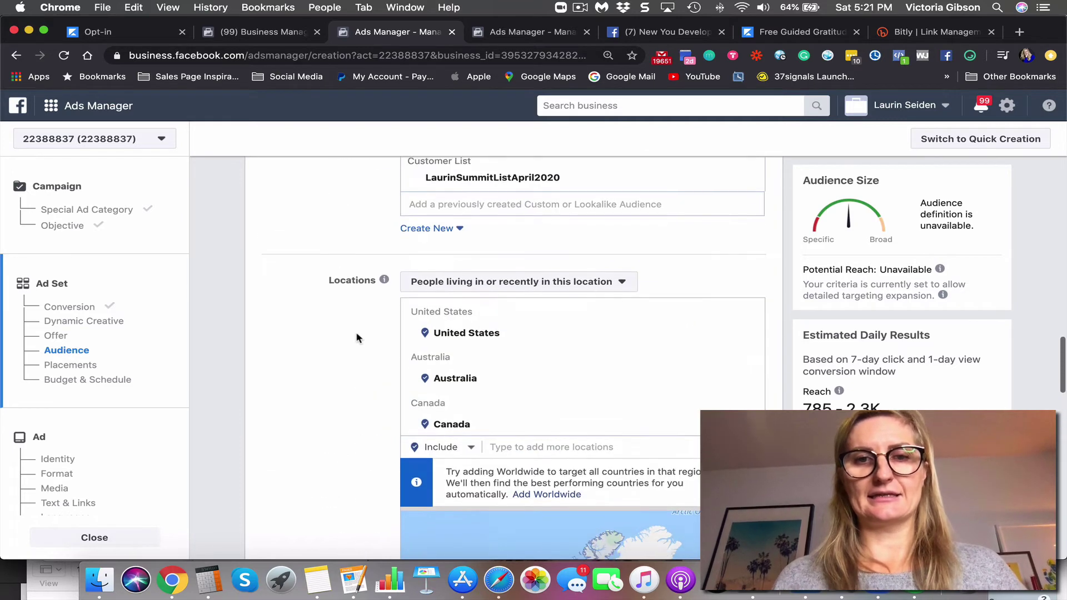
{"action": "scroll", "coordinate": [359, 337], "scroll_direction": "down", "scroll_amount": 8}
{"action": "left_click", "coordinate": [422, 335]}
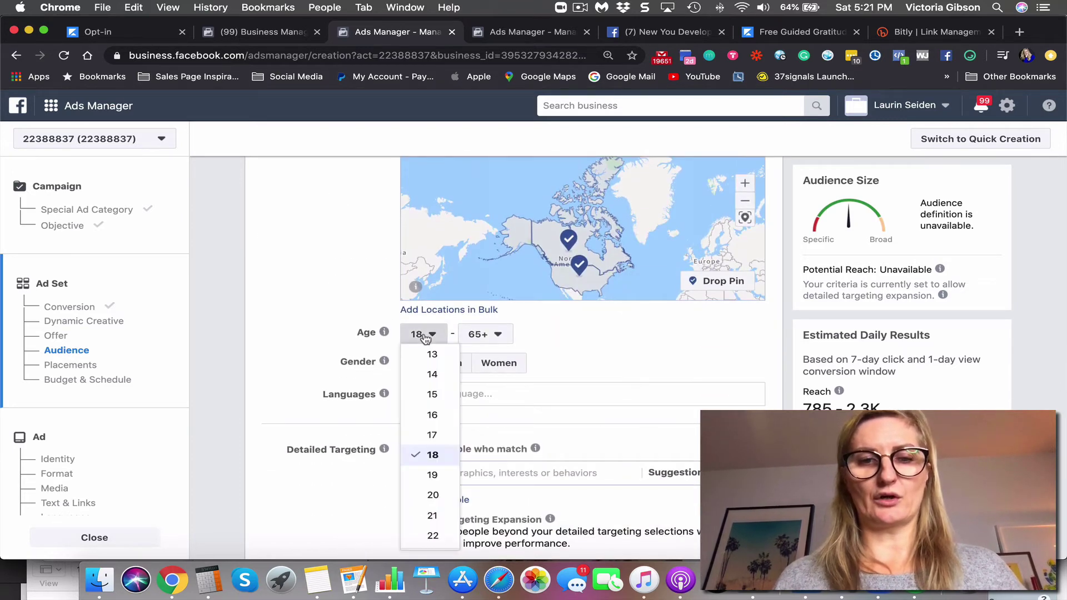
{"action": "scroll", "coordinate": [441, 433], "scroll_direction": "down", "scroll_amount": 6}
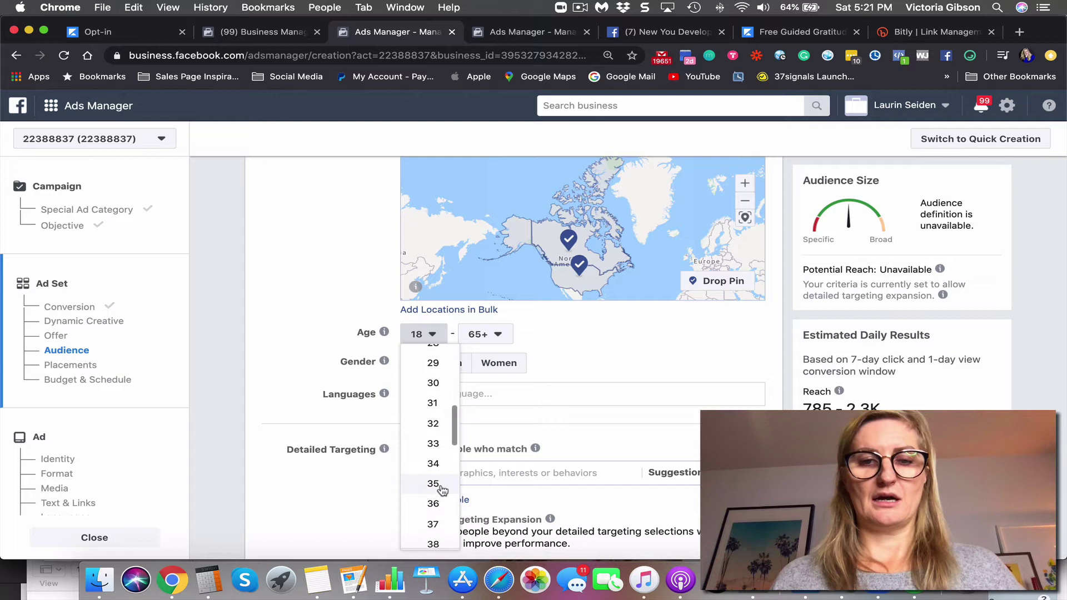
{"action": "left_click", "coordinate": [434, 484]}
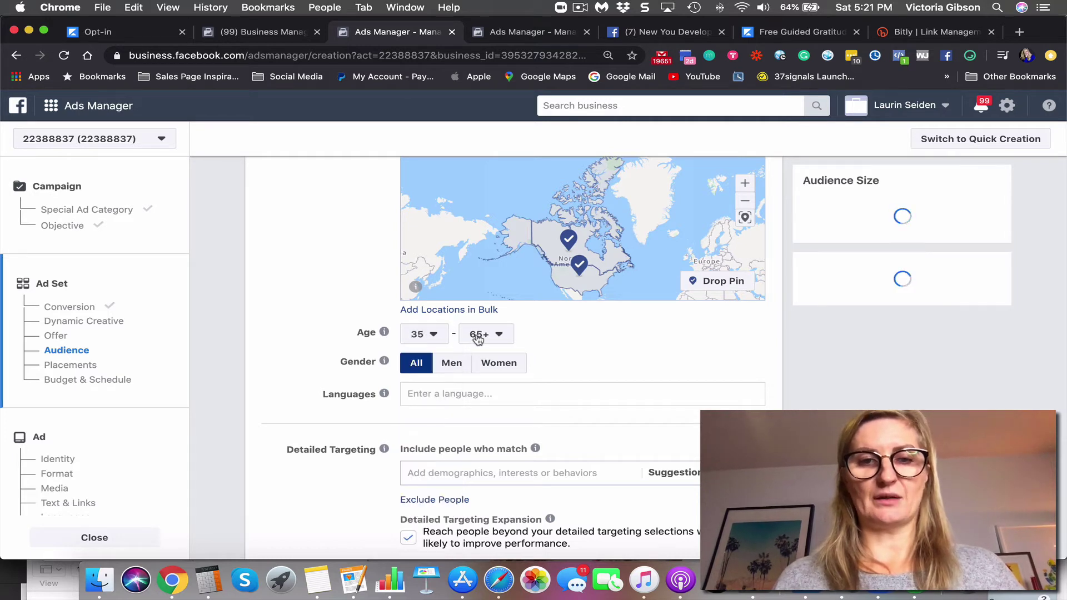
{"action": "left_click", "coordinate": [484, 335]}
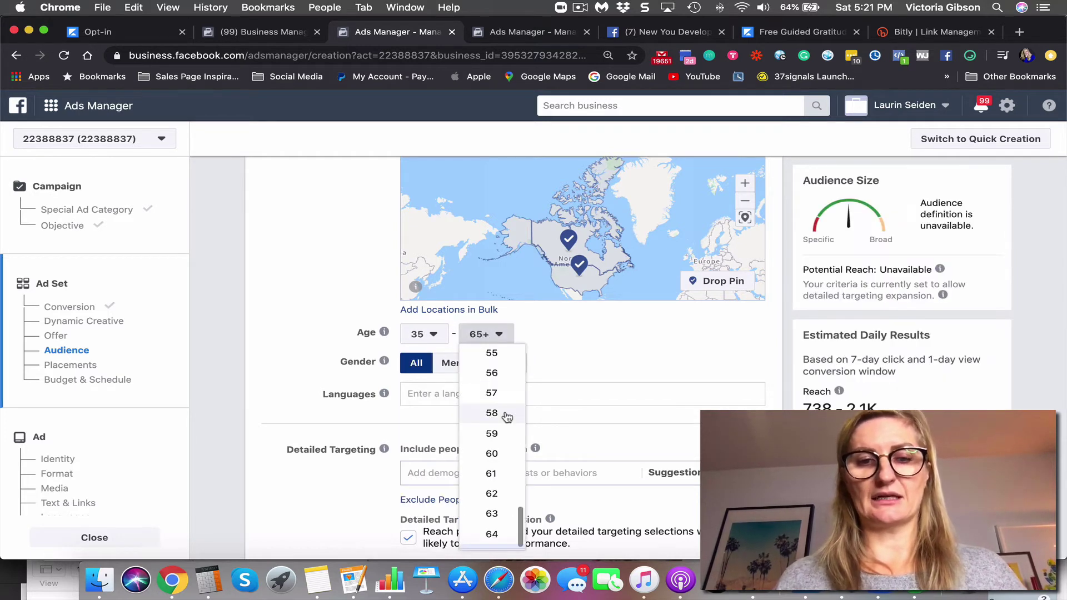
{"action": "left_click", "coordinate": [568, 319]}
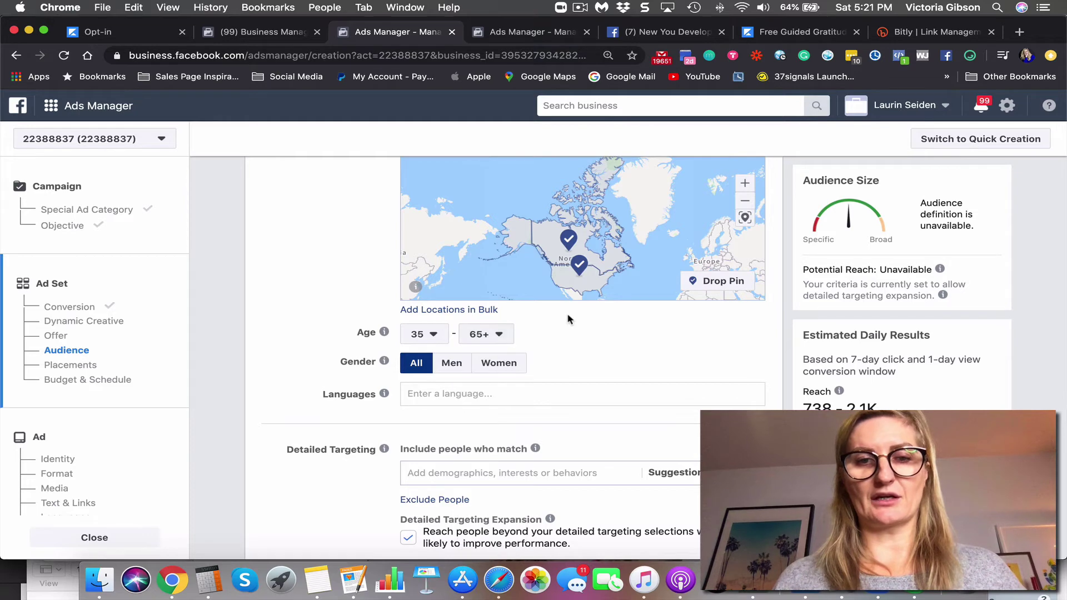
{"action": "left_click", "coordinate": [498, 364]}
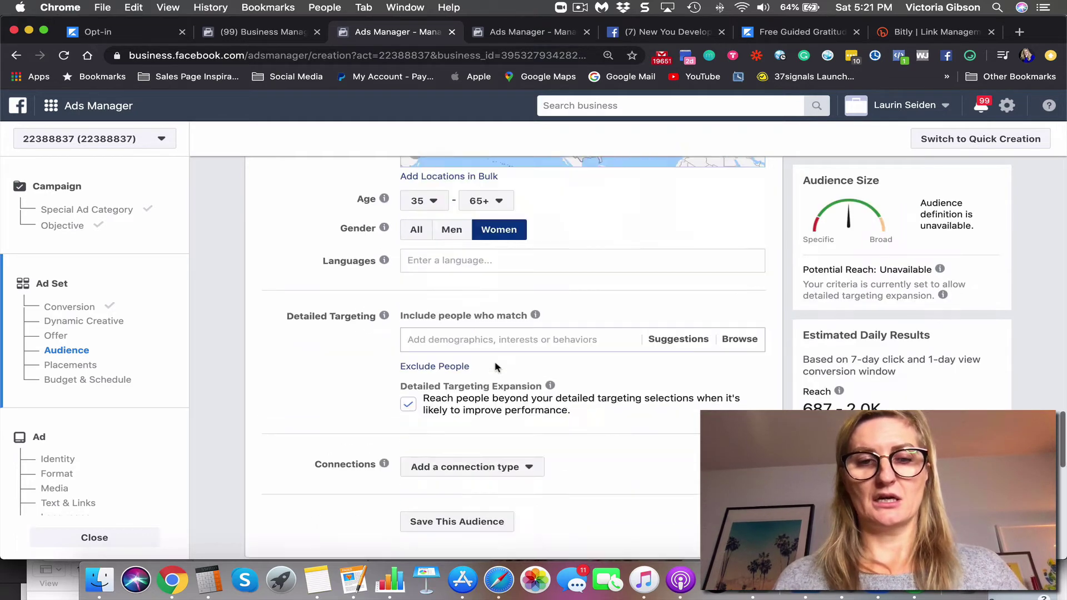
- Add the interest "Dr John Demartini" to the people included in detailed targeting
{"action": "scroll", "coordinate": [496, 367], "scroll_direction": "down", "scroll_amount": 2}
{"action": "left_click", "coordinate": [463, 295]}
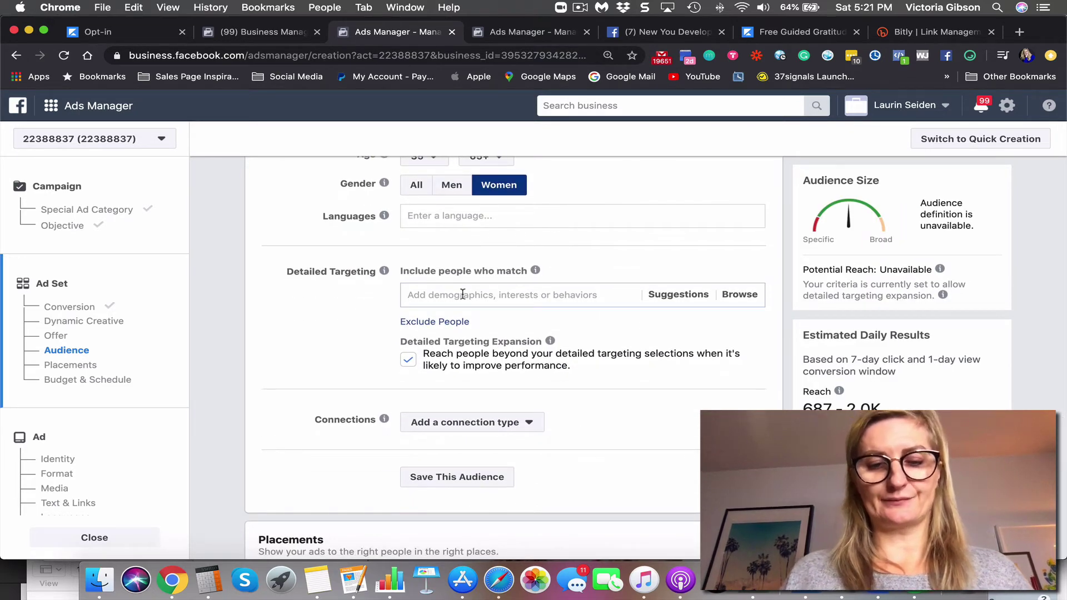
{"action": "type", "text": "dr John"}
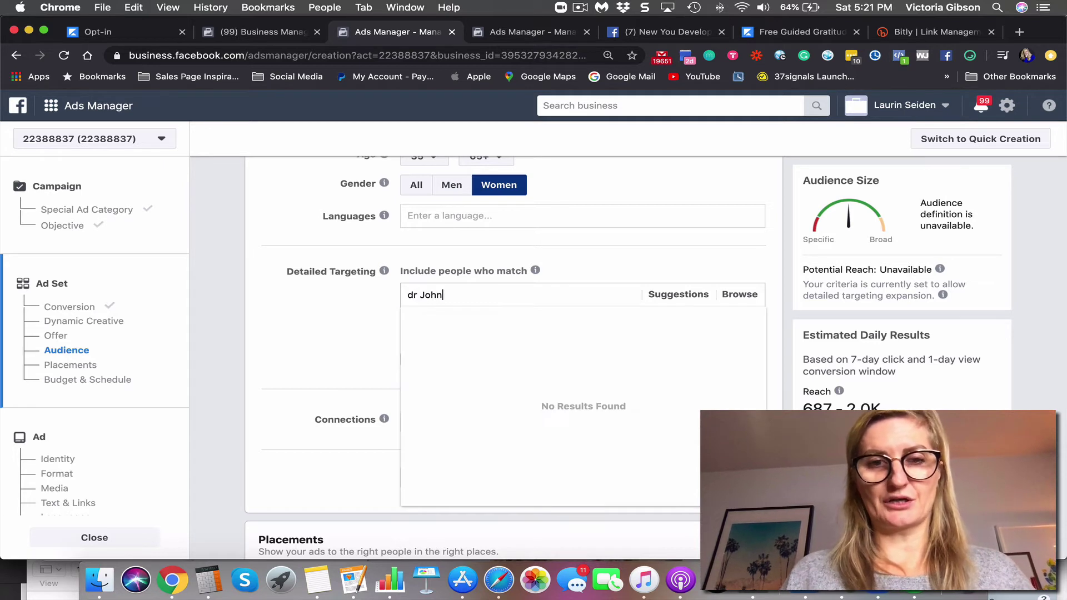
{"action": "type", "text": " De Mart"}
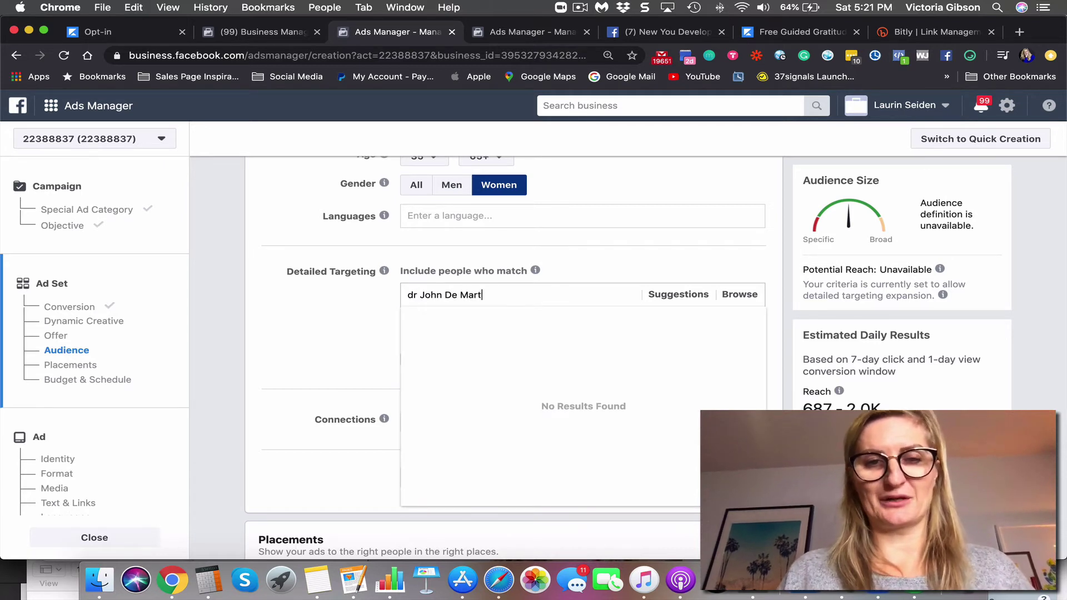
{"action": "type", "text": "ini"}
{"action": "key", "text": "super+a"}
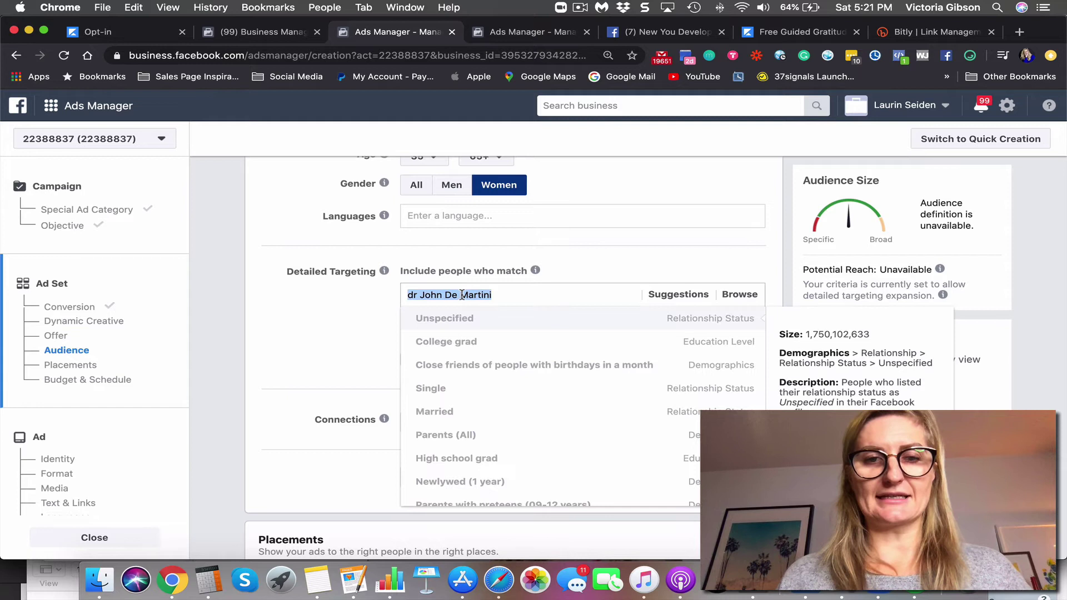
{"action": "key", "text": "BackSpace"}
{"action": "type", "text": "dr jo"}
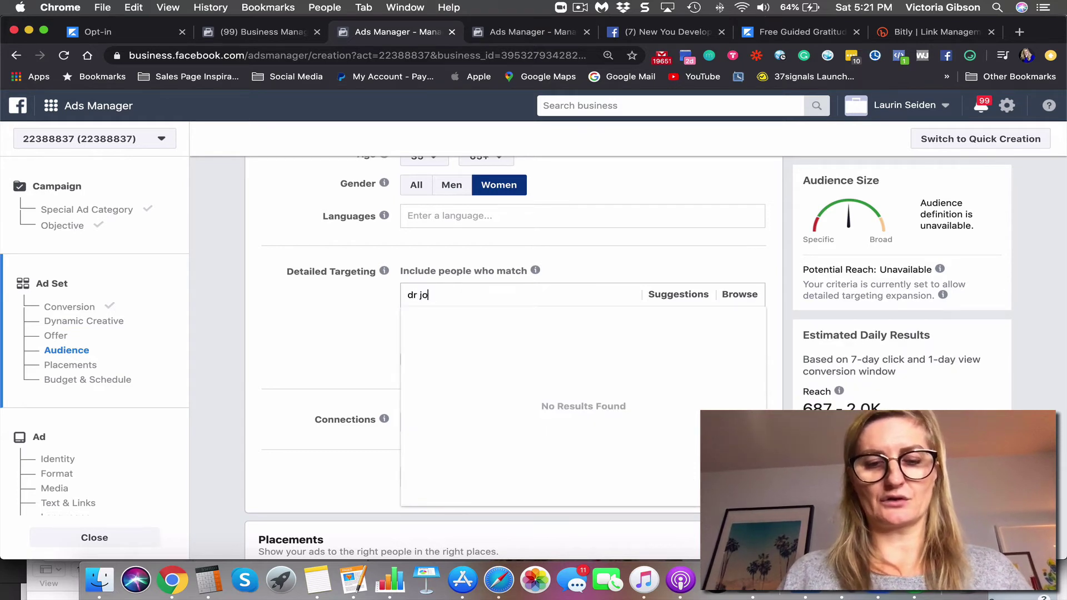
{"action": "type", "text": "hn demarti"}
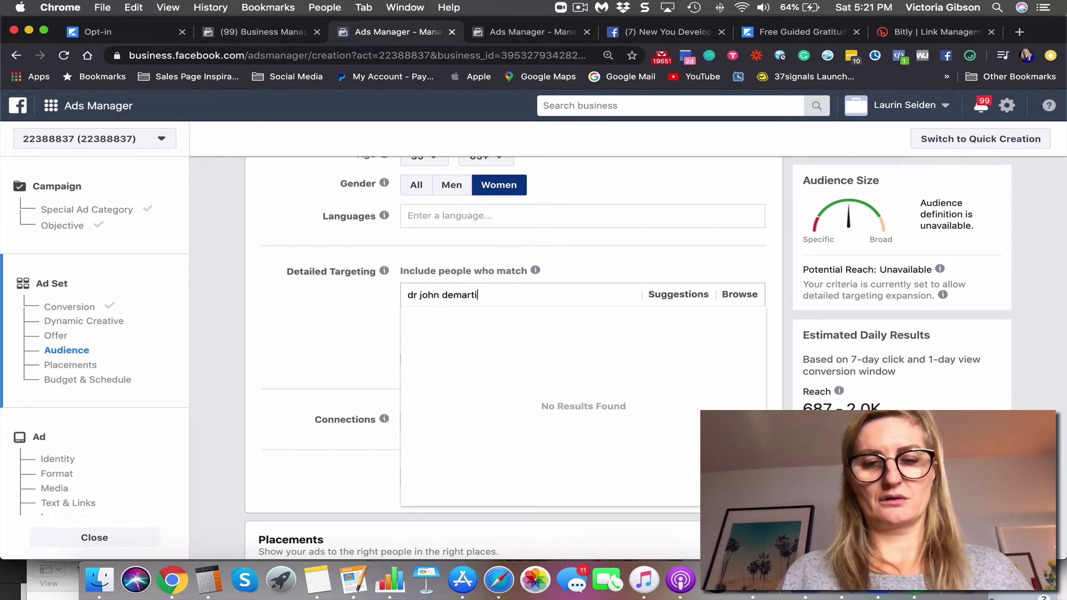
{"action": "type", "text": "ni"}
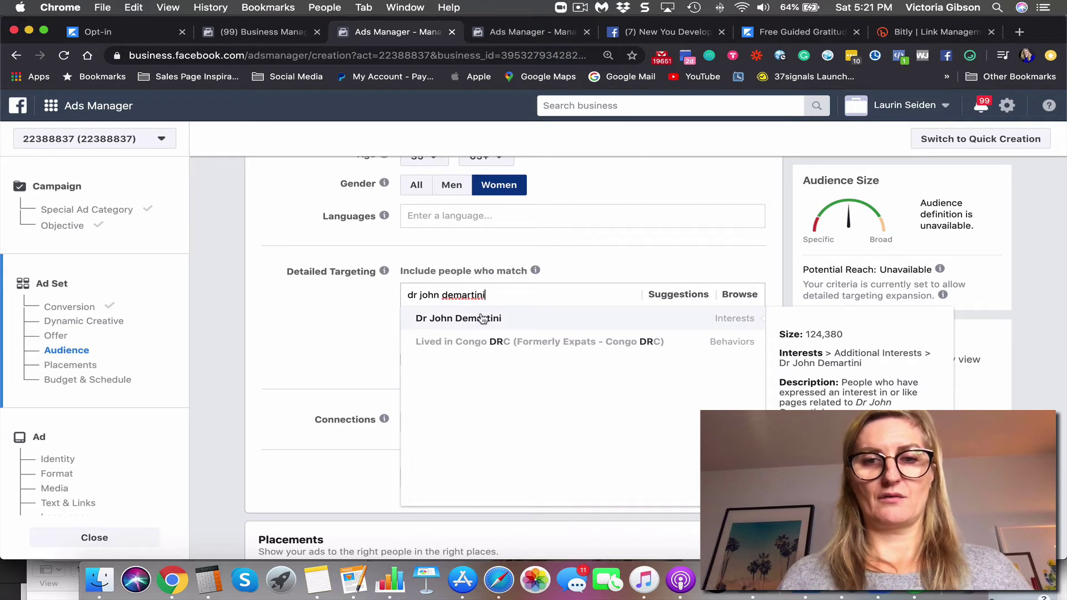
{"action": "left_click", "coordinate": [483, 318]}
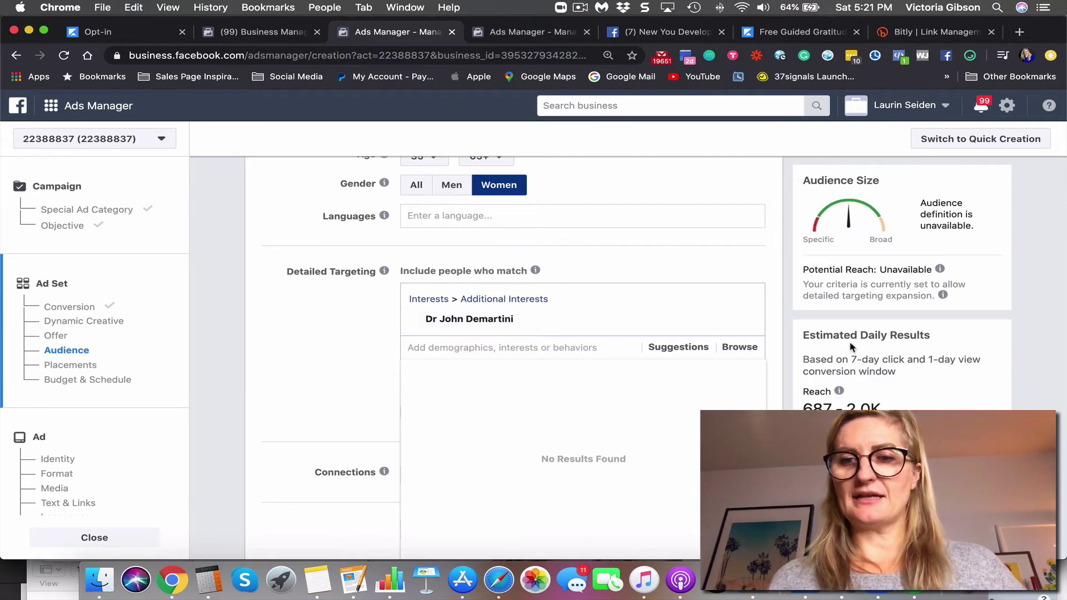
- Review the ad set's estimated daily results along with the audience's location, age and gender settings
{"action": "scroll", "coordinate": [851, 347], "scroll_direction": "down", "scroll_amount": 2}
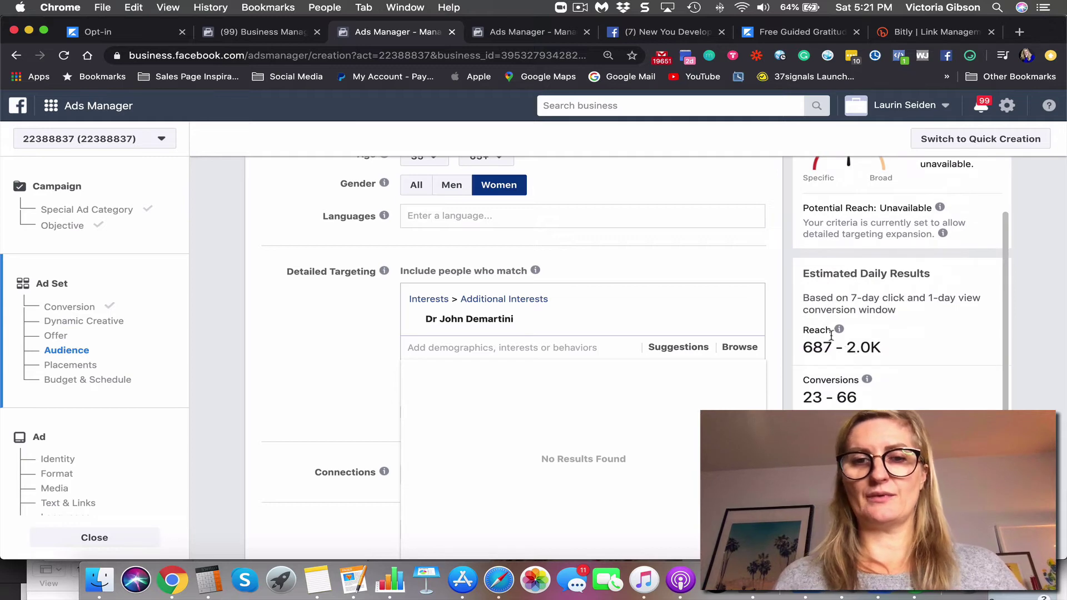
{"action": "scroll", "coordinate": [800, 309], "scroll_direction": "down", "scroll_amount": 1}
{"action": "scroll", "coordinate": [800, 278], "scroll_direction": "up", "scroll_amount": 3}
{"action": "scroll", "coordinate": [590, 234], "scroll_direction": "up", "scroll_amount": 5}
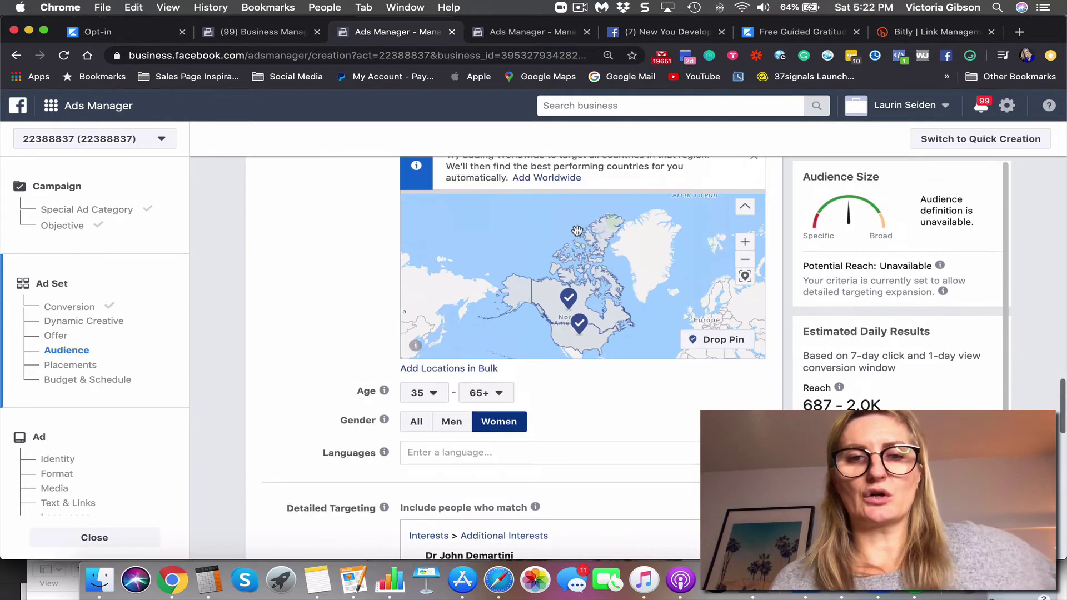
{"action": "scroll", "coordinate": [577, 231], "scroll_direction": "up", "scroll_amount": 2}
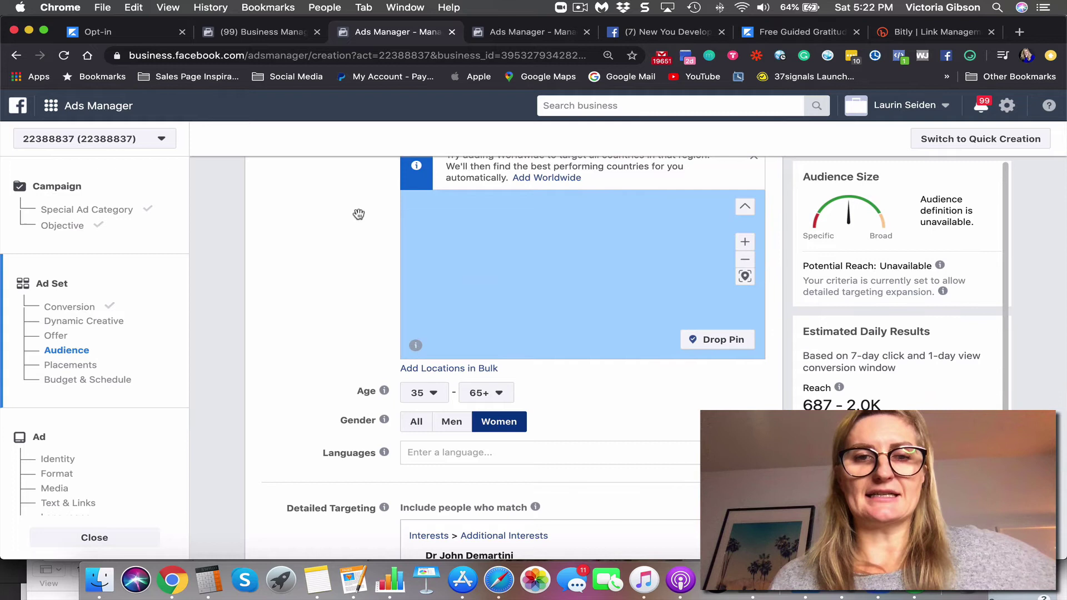
{"action": "scroll", "coordinate": [359, 218], "scroll_direction": "up", "scroll_amount": 2}
{"action": "scroll", "coordinate": [358, 218], "scroll_direction": "up", "scroll_amount": 2}
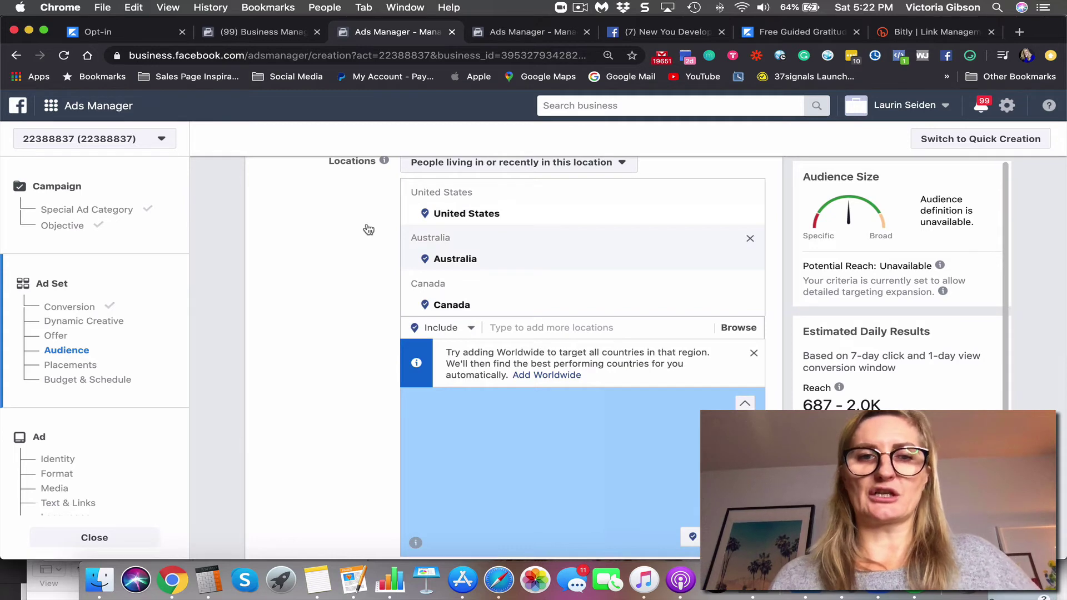
{"action": "scroll", "coordinate": [360, 229], "scroll_direction": "up", "scroll_amount": 3}
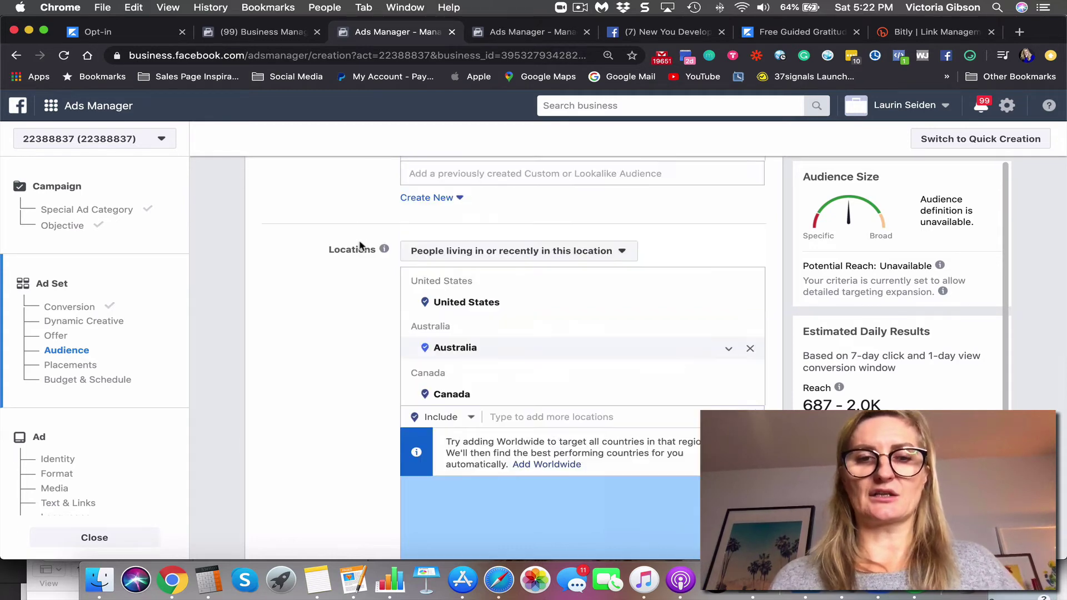
{"action": "scroll", "coordinate": [364, 236], "scroll_direction": "up", "scroll_amount": 3}
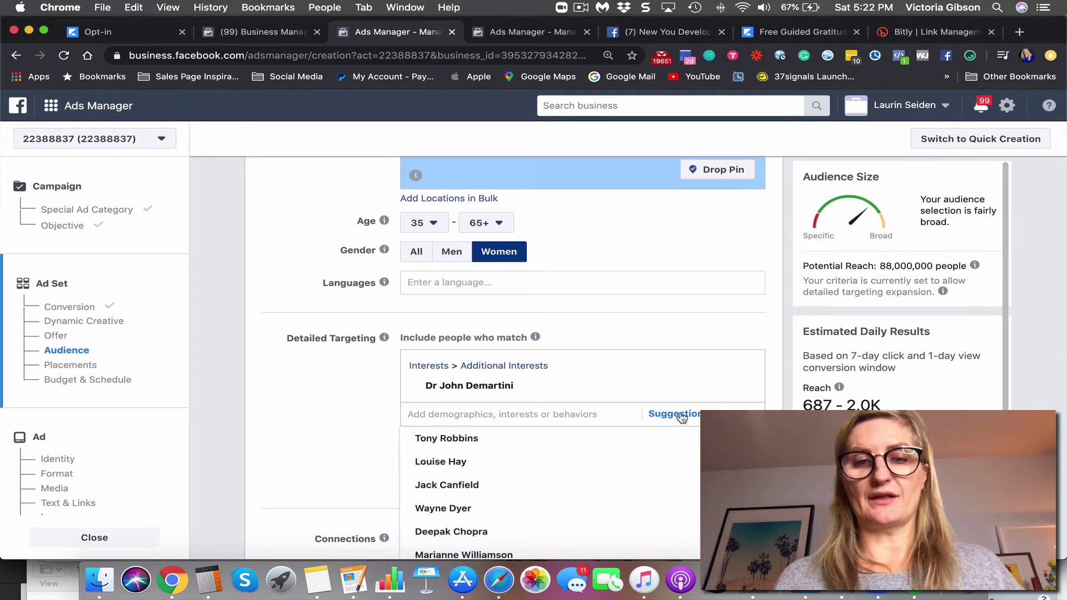
- Add the suggested interests Louise Hay and Eckhart Tolle to the detailed targeting
{"action": "left_click", "coordinate": [644, 459]}
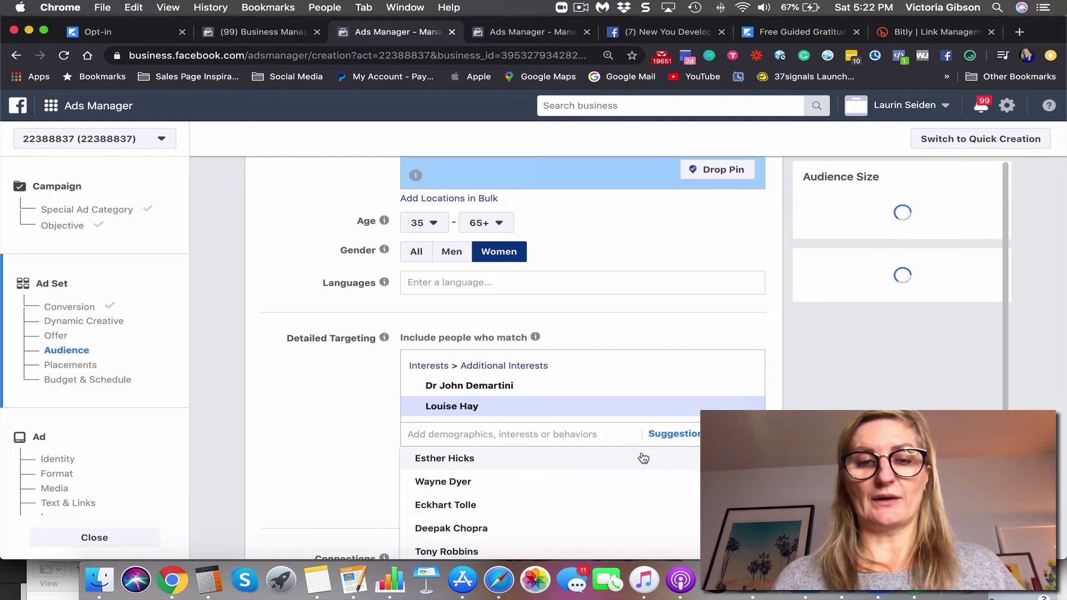
{"action": "left_click", "coordinate": [625, 508]}
{"action": "scroll", "coordinate": [363, 475], "scroll_direction": "down", "scroll_amount": 3}
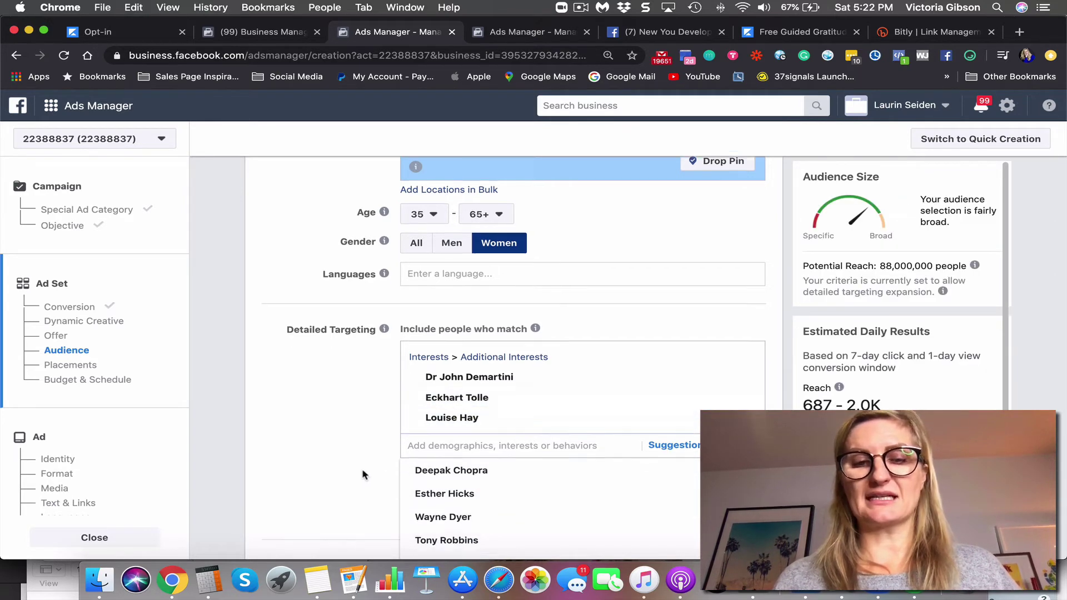
{"action": "mouse_move", "coordinate": [532, 400]}
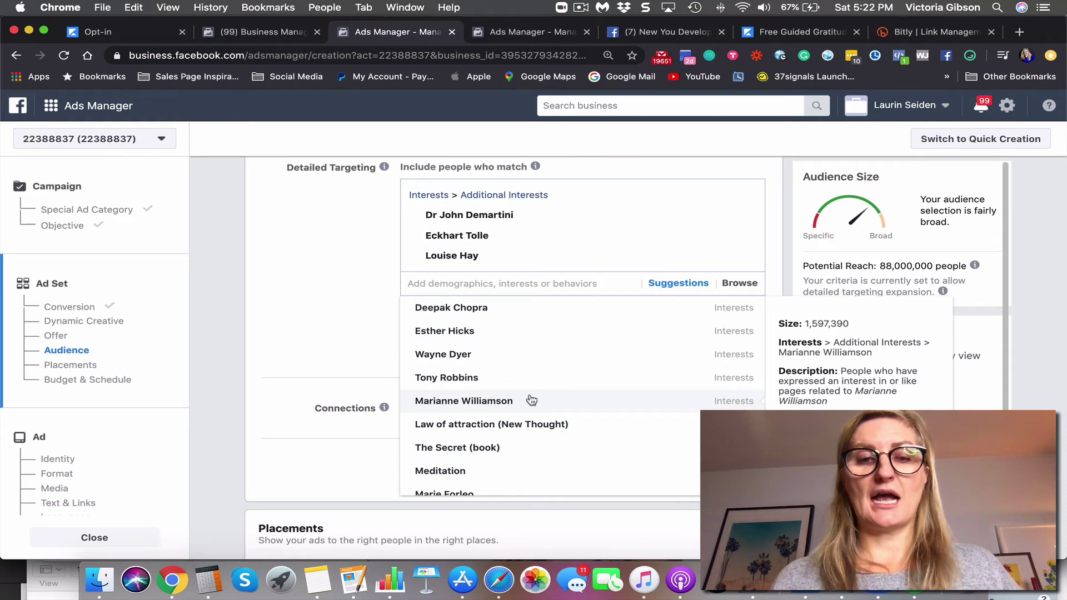
- Remove the interests Eckhart Tolle and Louise Hay from the detailed targeting
{"action": "scroll", "coordinate": [532, 400], "scroll_direction": "up", "scroll_amount": 2}
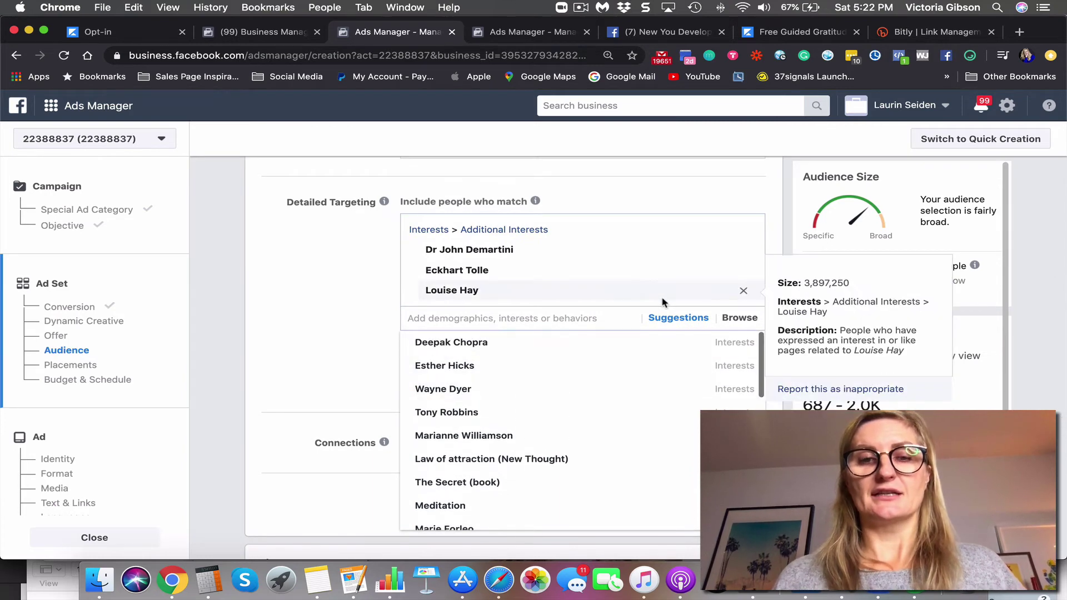
{"action": "left_click", "coordinate": [743, 272]}
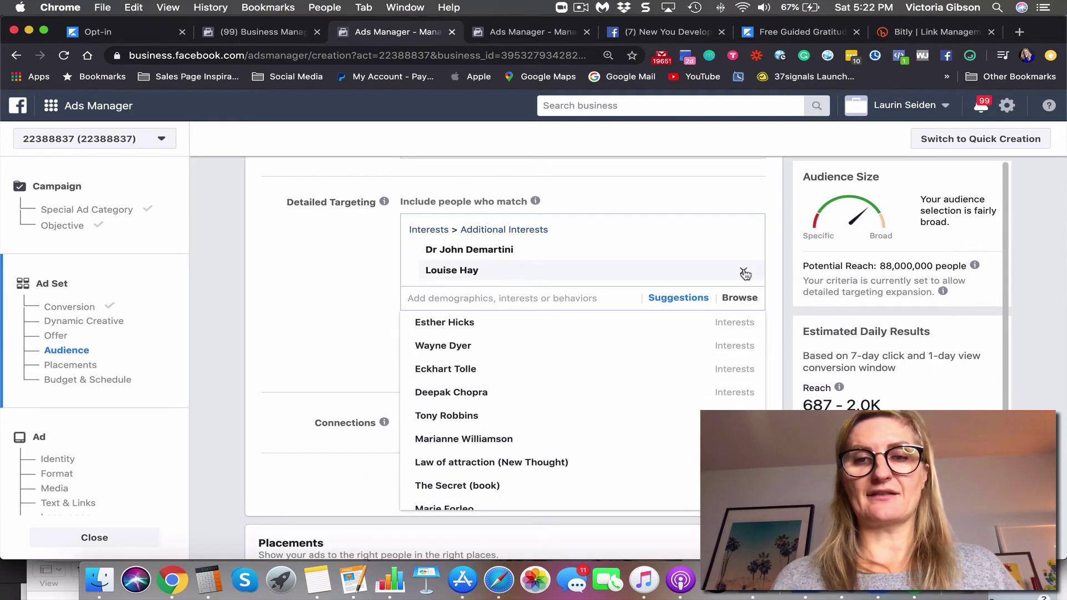
{"action": "left_click", "coordinate": [743, 272]}
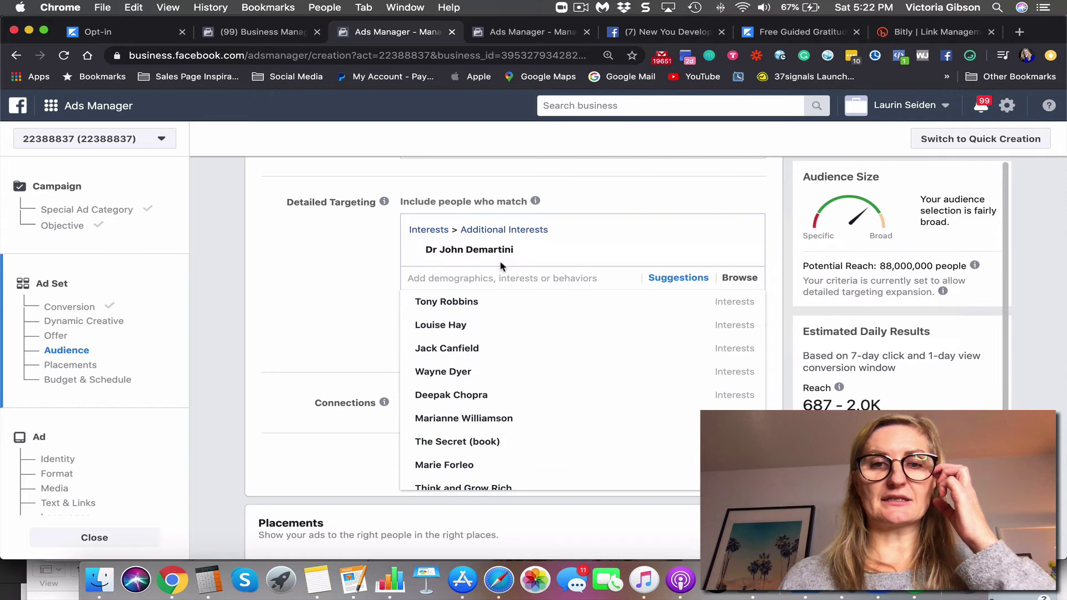
- Add the interest "Gabrielle Bernstein" to the people included in detailed targeting
{"action": "left_click", "coordinate": [497, 276]}
{"action": "type", "text": "Gabrielle bernstein"}
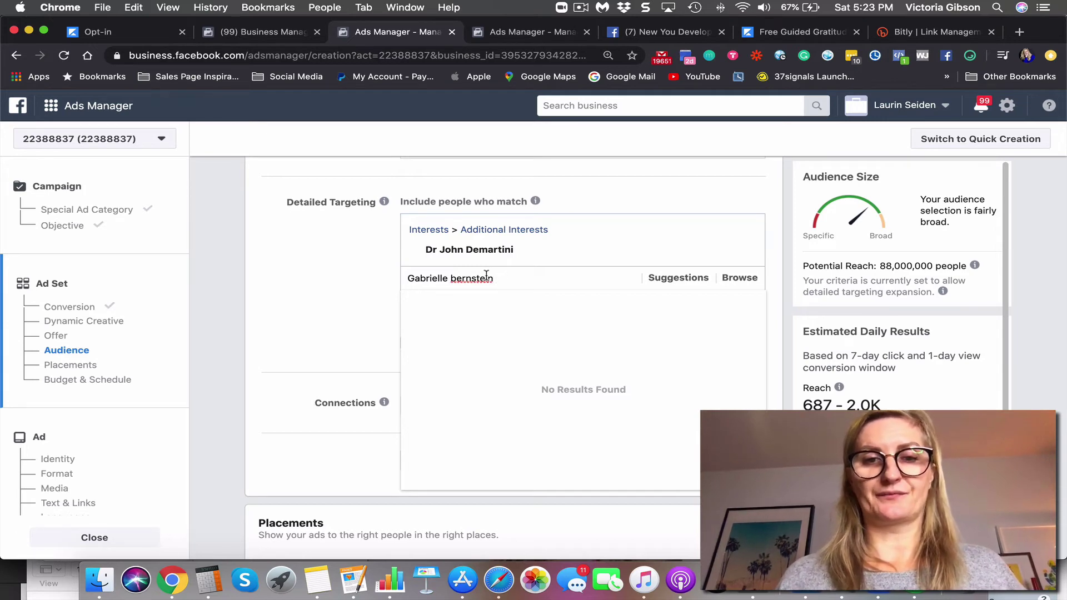
{"action": "left_click", "coordinate": [503, 304]}
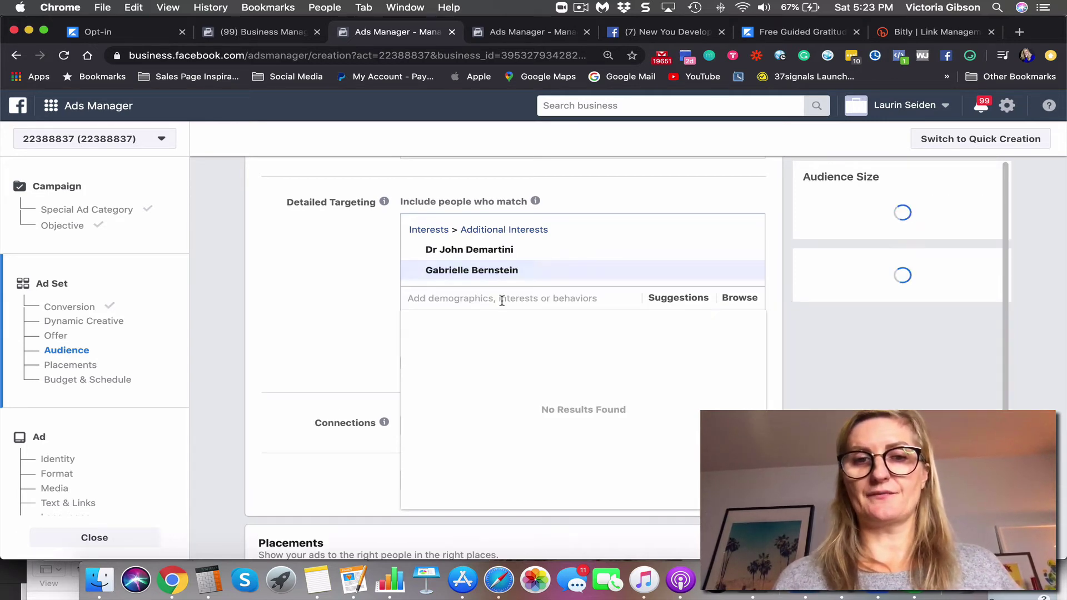
- Exclude the April 2020 summit customer list from the ad set's custom audiences
{"action": "left_click", "coordinate": [341, 279]}
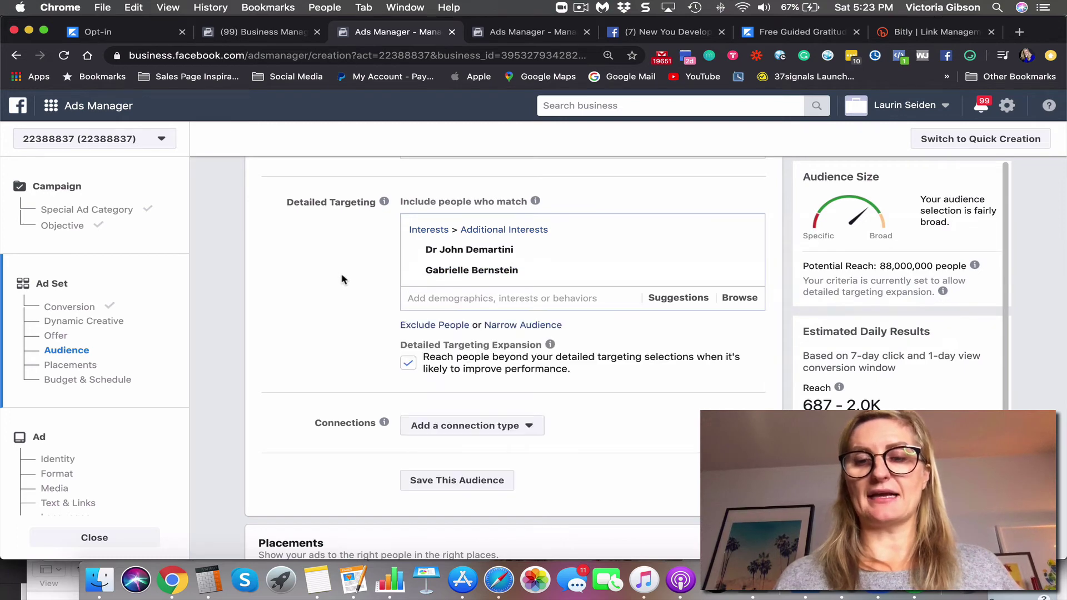
{"action": "mouse_move", "coordinate": [975, 266]}
{"action": "scroll", "coordinate": [653, 240], "scroll_direction": "up", "scroll_amount": 10}
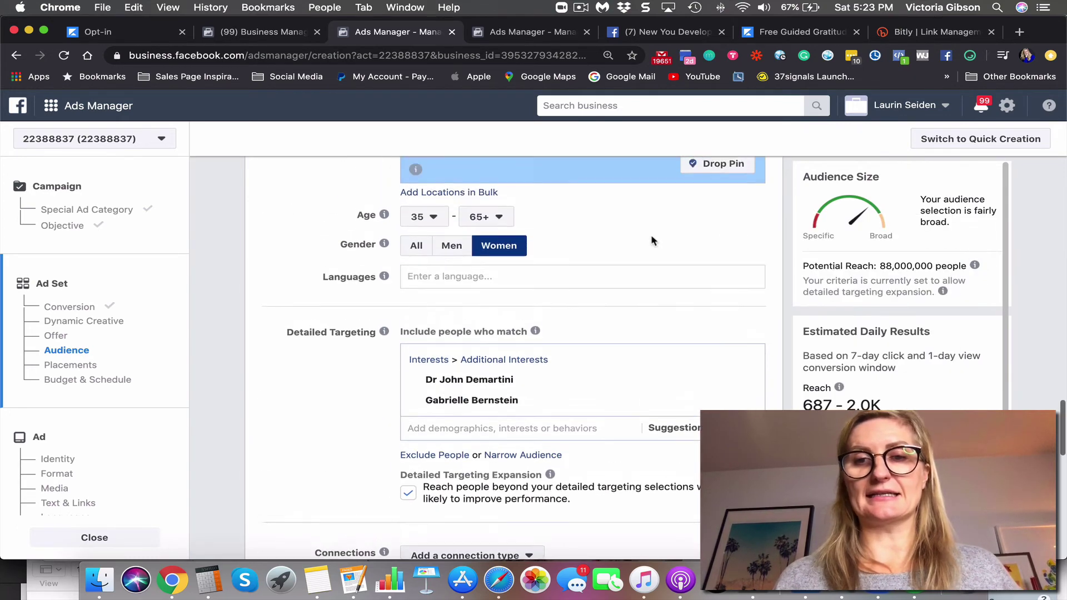
{"action": "left_click", "coordinate": [455, 356]}
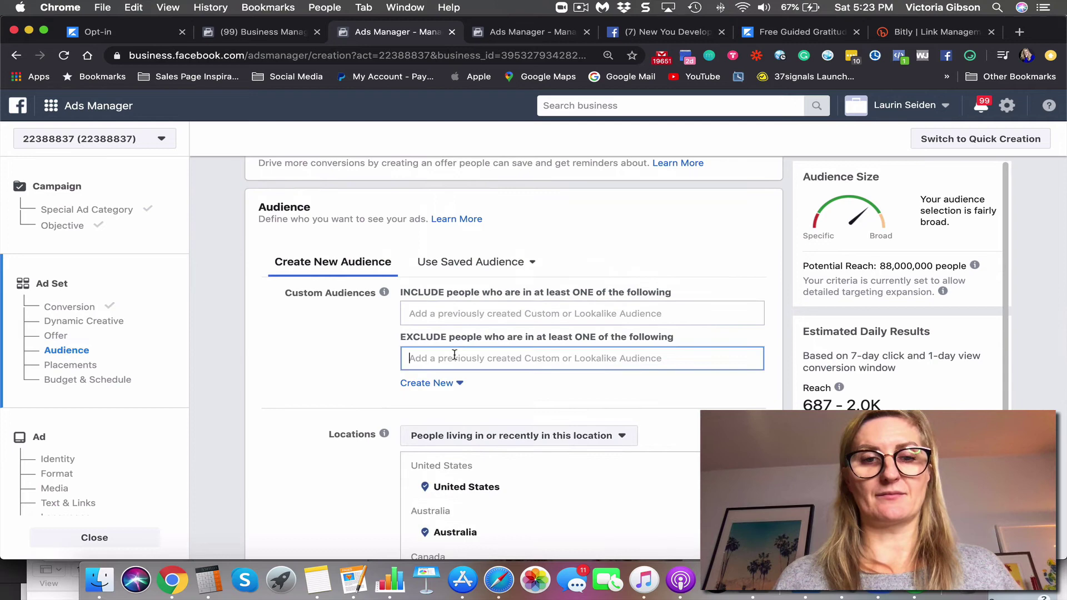
{"action": "type", "text": "laur"}
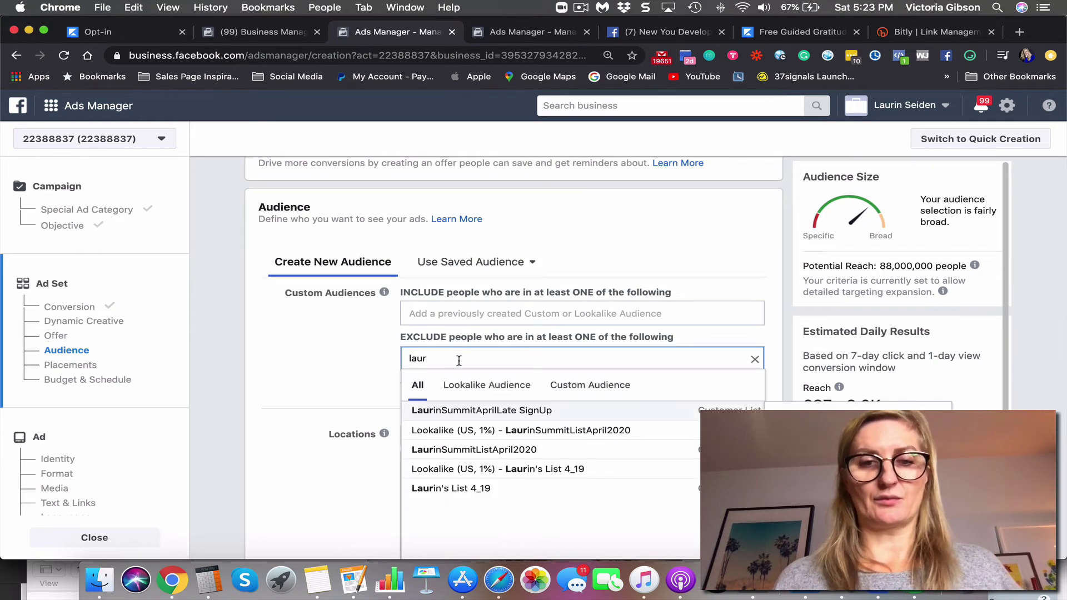
{"action": "left_click", "coordinate": [460, 450]}
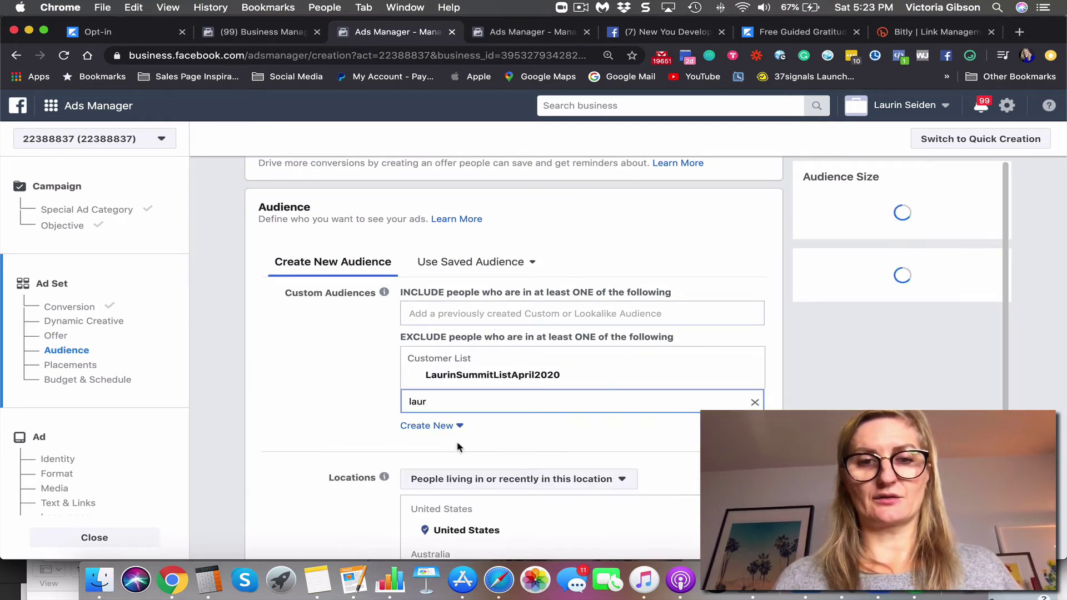
{"action": "left_click", "coordinate": [355, 369]}
- Turn off Detailed Targeting Expansion so the ads stay within the chosen interests
{"action": "scroll", "coordinate": [355, 369], "scroll_direction": "down", "scroll_amount": 5}
{"action": "scroll", "coordinate": [356, 375], "scroll_direction": "down", "scroll_amount": 10}
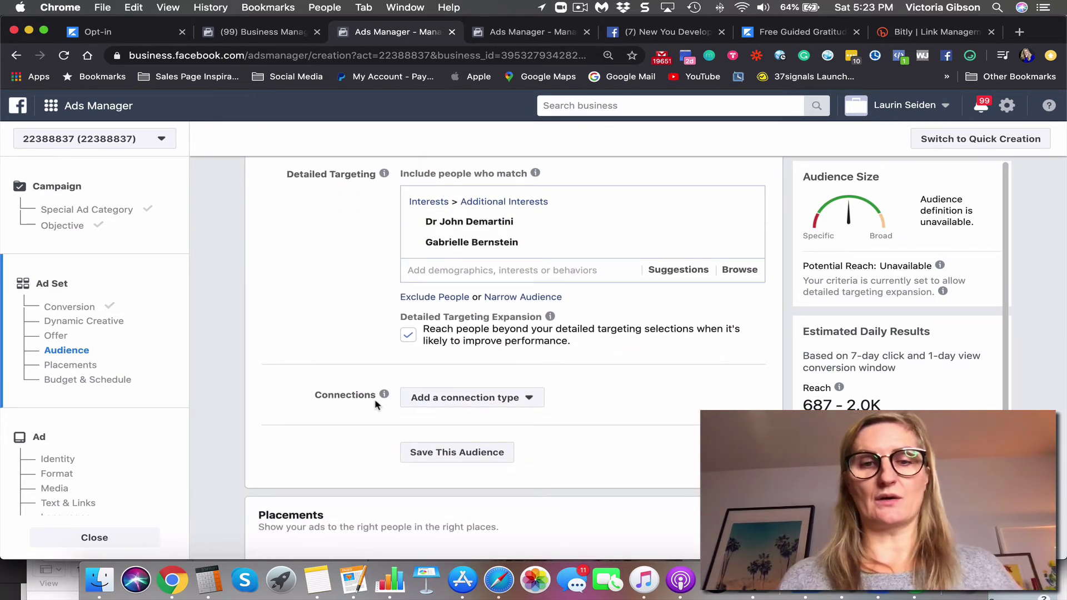
{"action": "mouse_move", "coordinate": [384, 394]}
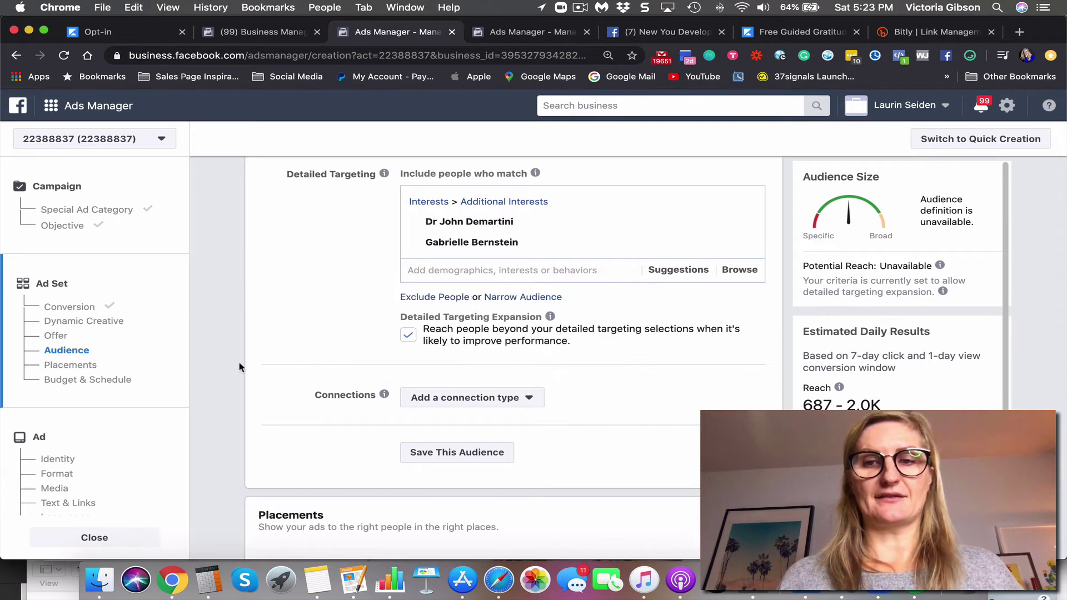
{"action": "left_click", "coordinate": [409, 335]}
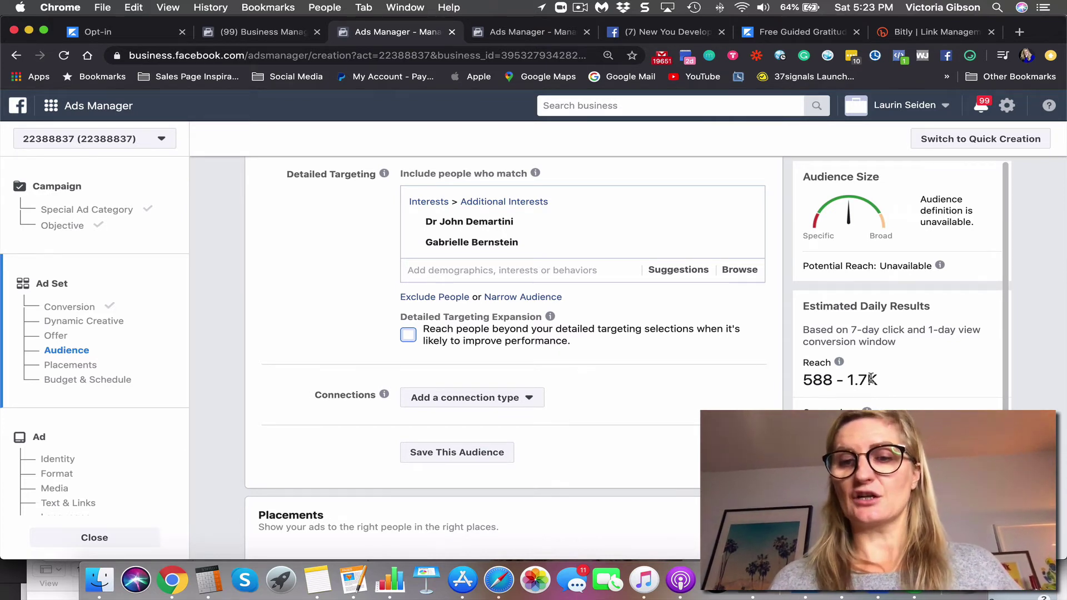
- Switch the ad set to manual placements and deselect the Instagram, Messenger and Audience Network platforms
{"action": "scroll", "coordinate": [611, 359], "scroll_direction": "down", "scroll_amount": 3}
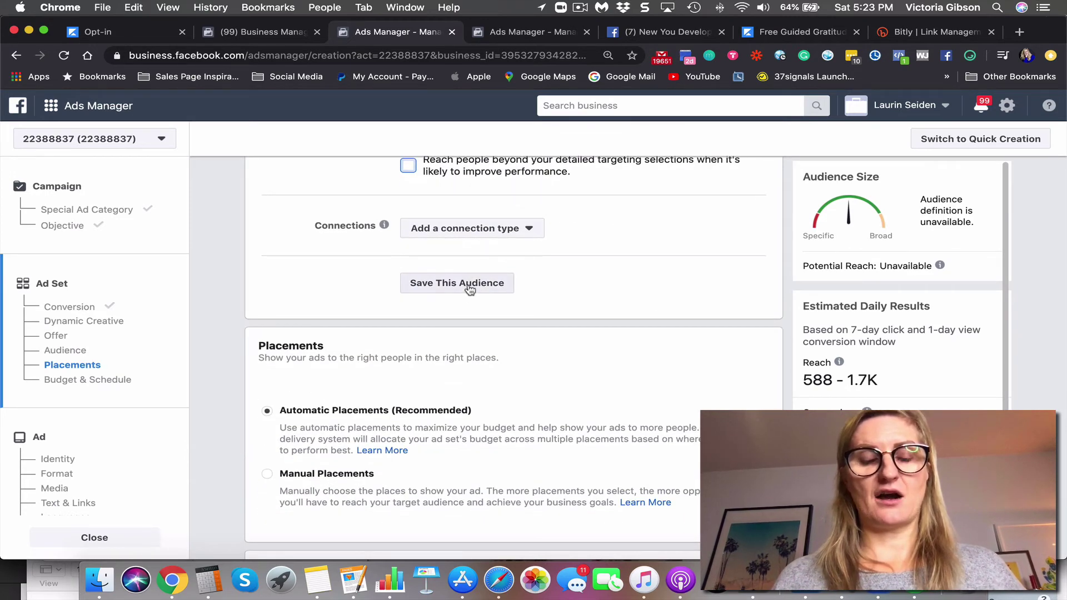
{"action": "scroll", "coordinate": [470, 290], "scroll_direction": "down", "scroll_amount": 3}
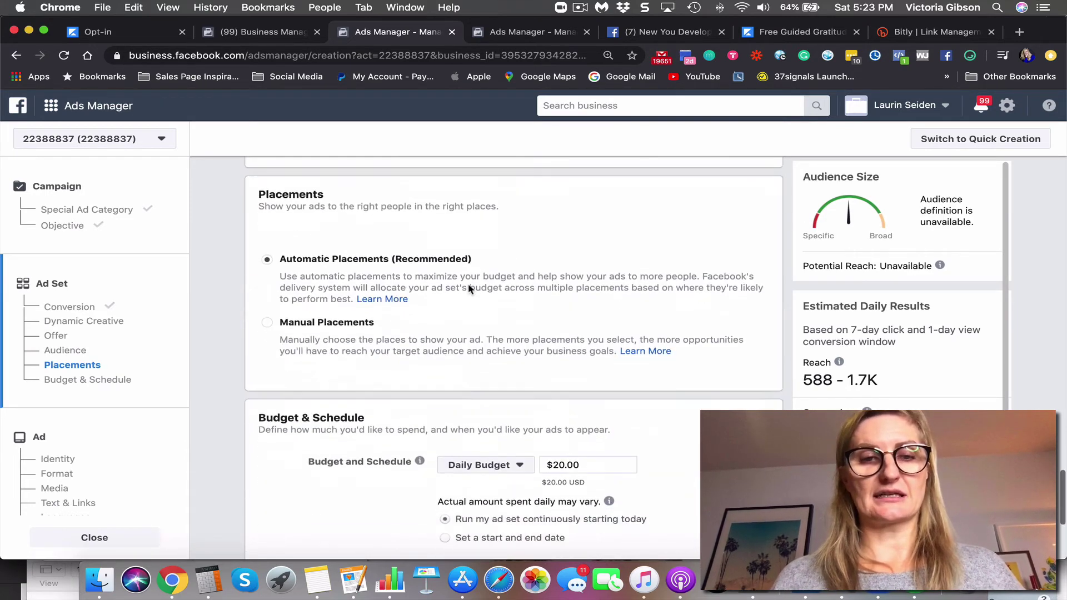
{"action": "left_click", "coordinate": [268, 323]}
{"action": "scroll", "coordinate": [501, 343], "scroll_direction": "down", "scroll_amount": 3}
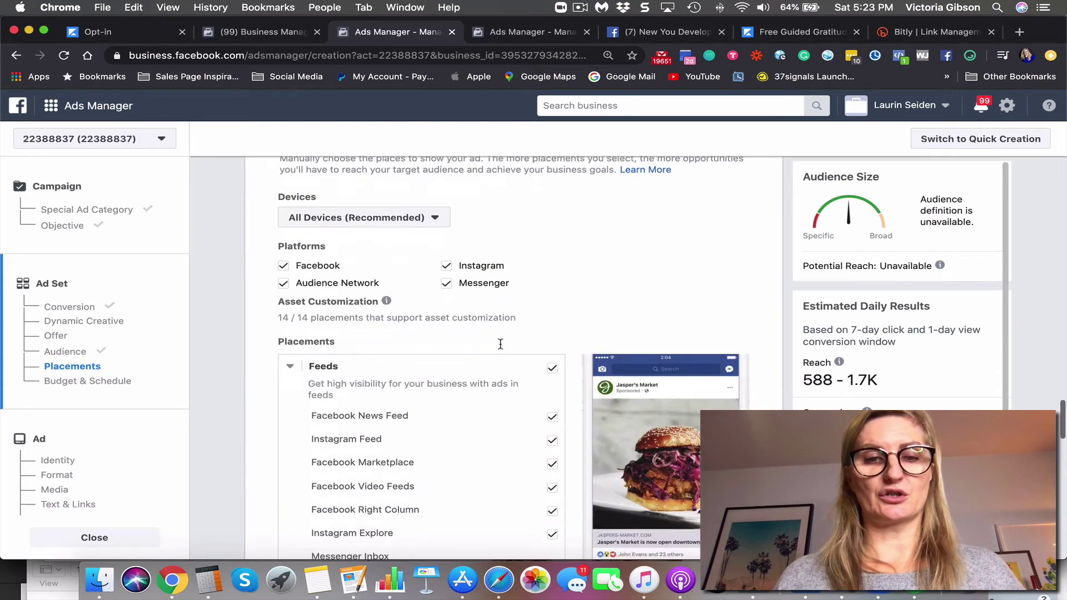
{"action": "left_click", "coordinate": [447, 259]}
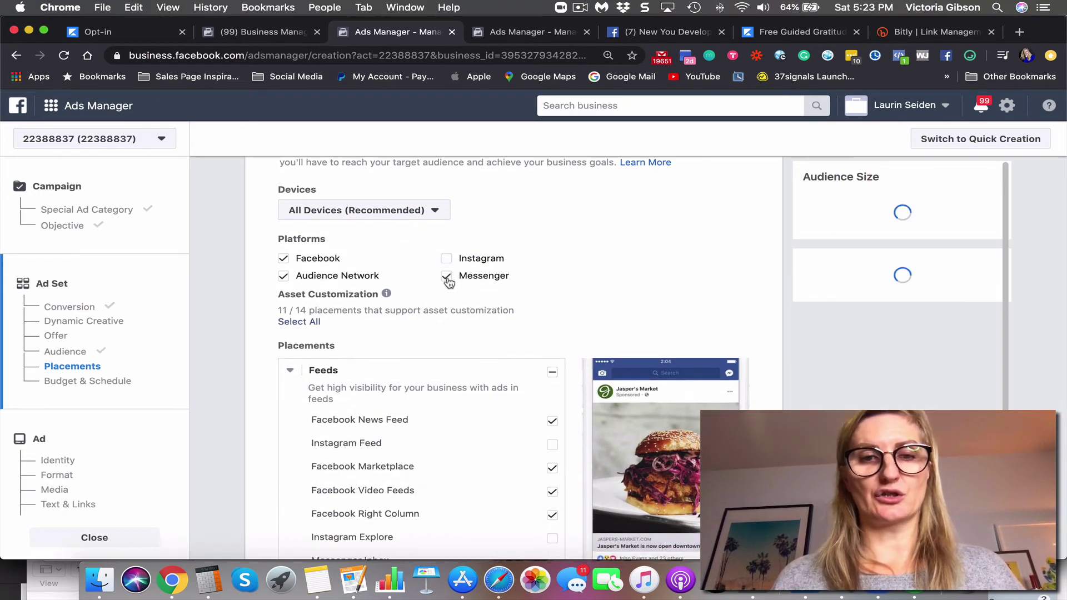
{"action": "left_click", "coordinate": [283, 276]}
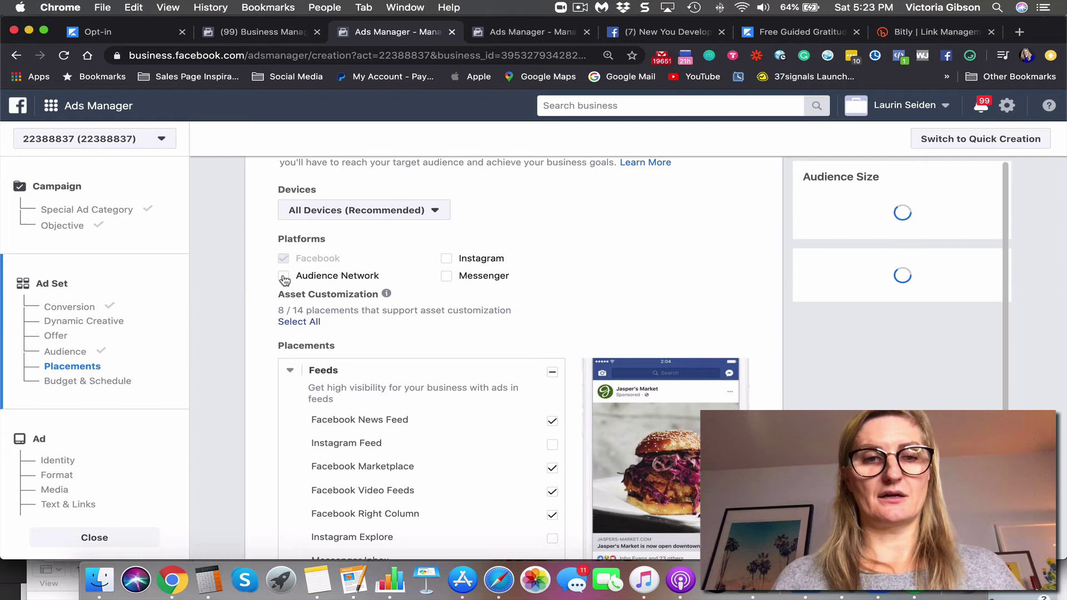
- Deselect Facebook Marketplace, Facebook Video Feeds and Facebook Right Column from the Feeds placements
{"action": "scroll", "coordinate": [438, 298], "scroll_direction": "down", "scroll_amount": 3}
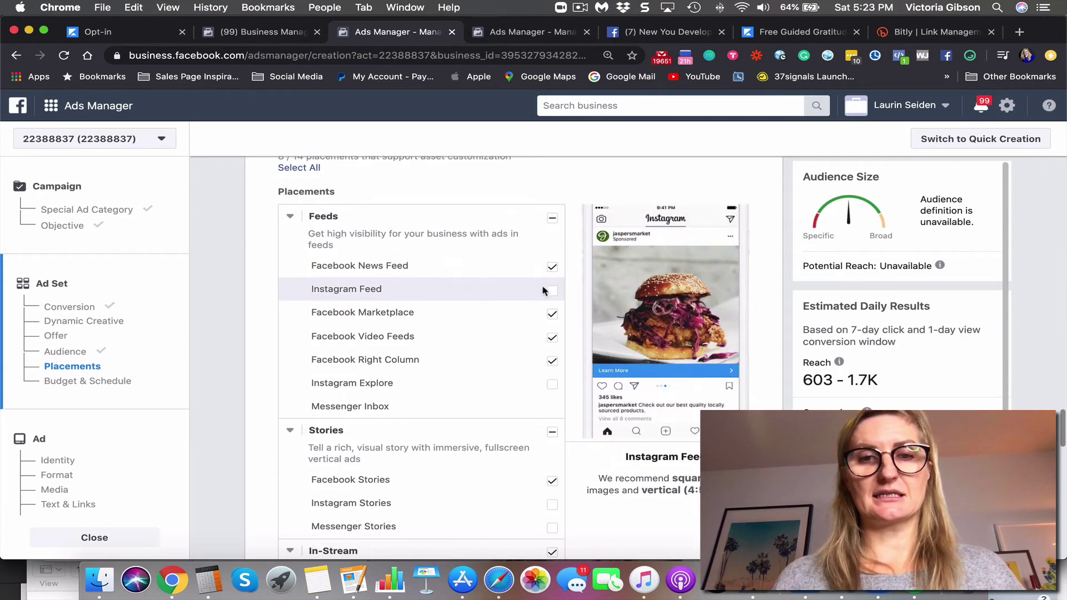
{"action": "left_click", "coordinate": [553, 315]}
{"action": "left_click", "coordinate": [553, 337]}
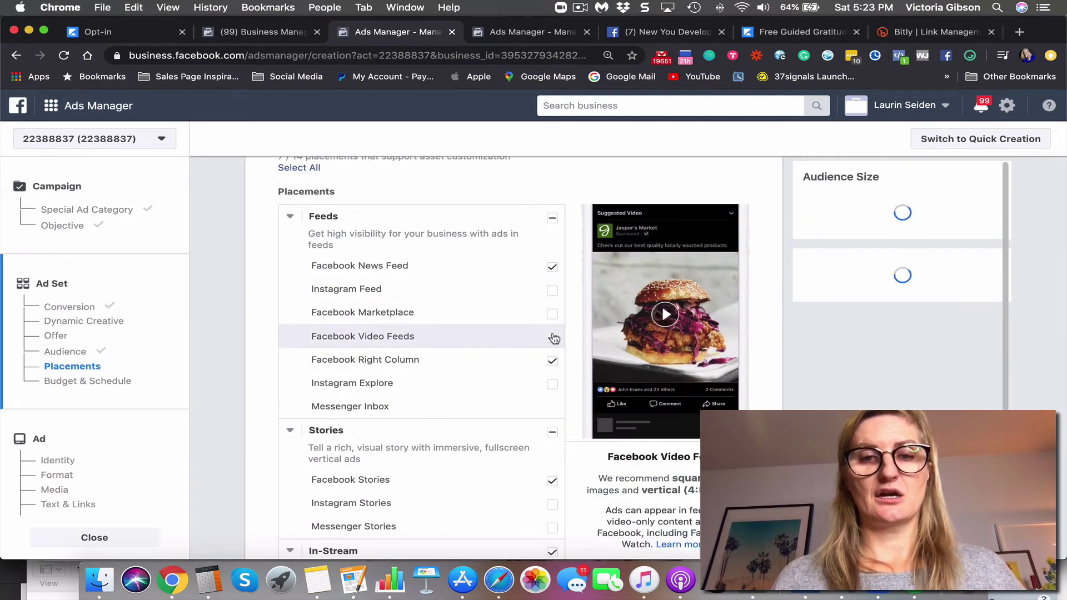
{"action": "left_click", "coordinate": [553, 362]}
- Deselect all Stories, In-Stream, Search and In-Article placements
{"action": "left_click", "coordinate": [553, 433]}
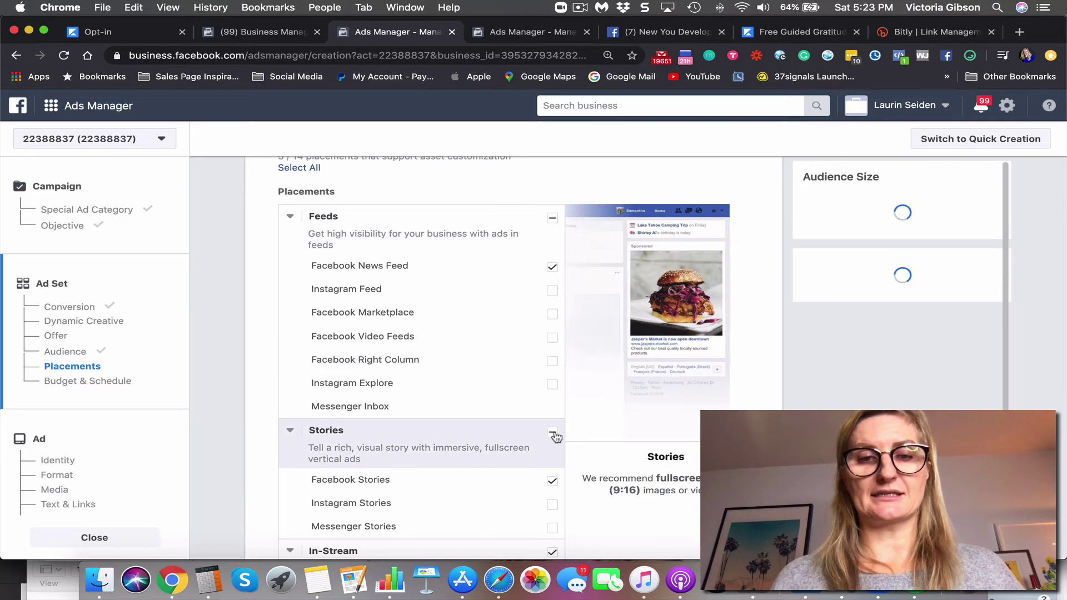
{"action": "scroll", "coordinate": [558, 432], "scroll_direction": "down", "scroll_amount": 3}
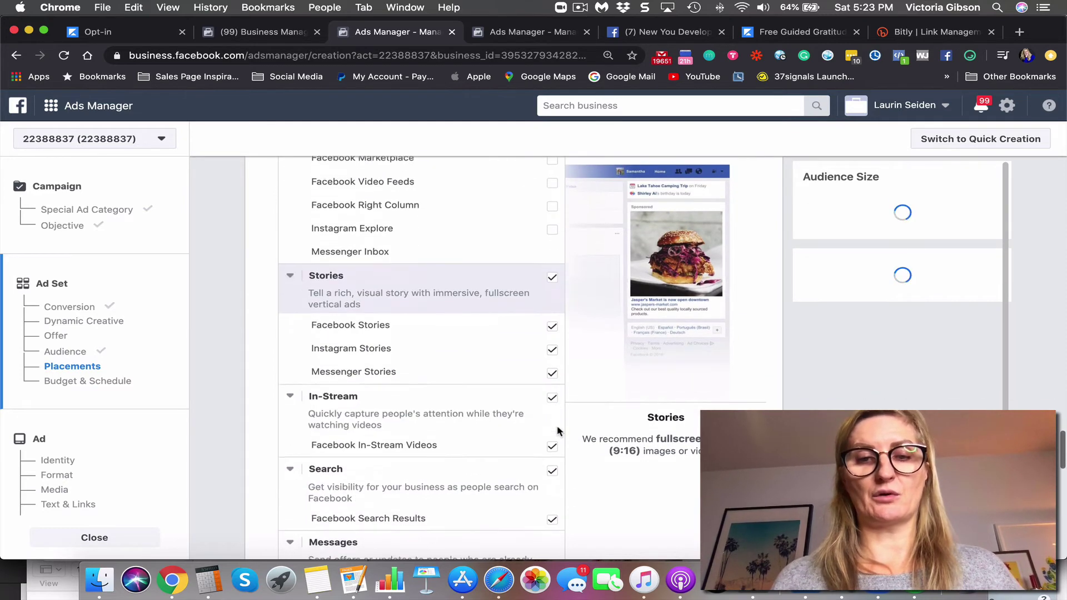
{"action": "left_click", "coordinate": [551, 277]}
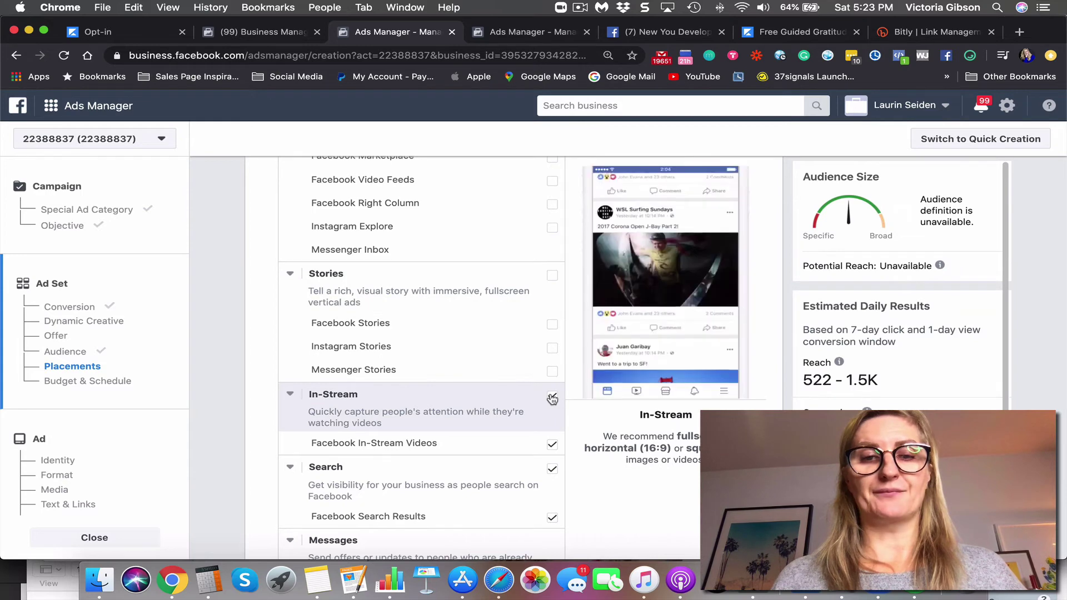
{"action": "left_click", "coordinate": [552, 398]}
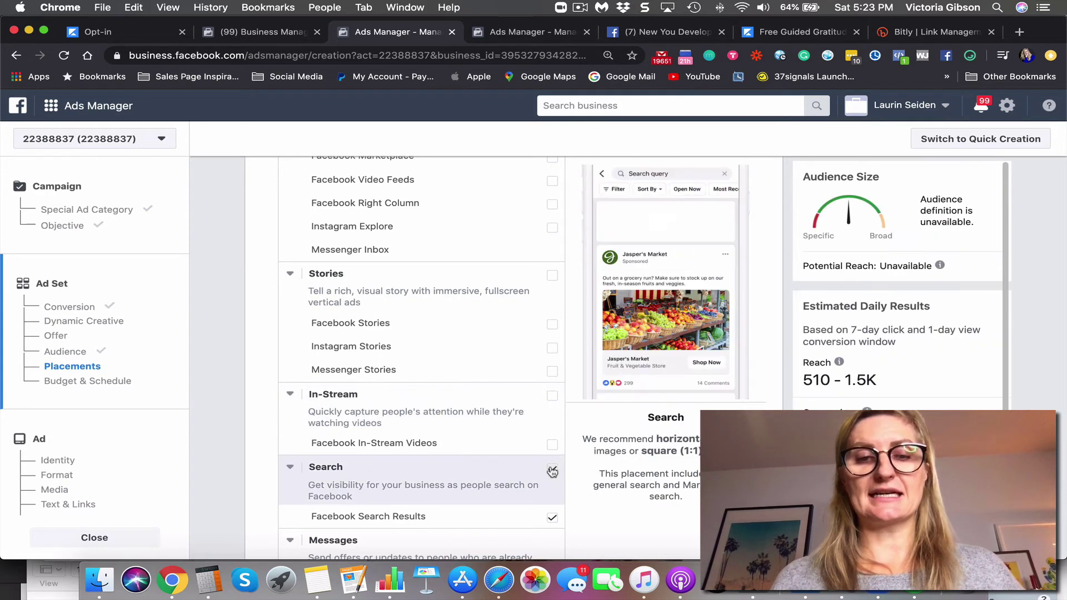
{"action": "left_click", "coordinate": [552, 472]}
{"action": "scroll", "coordinate": [543, 427], "scroll_direction": "down", "scroll_amount": 4}
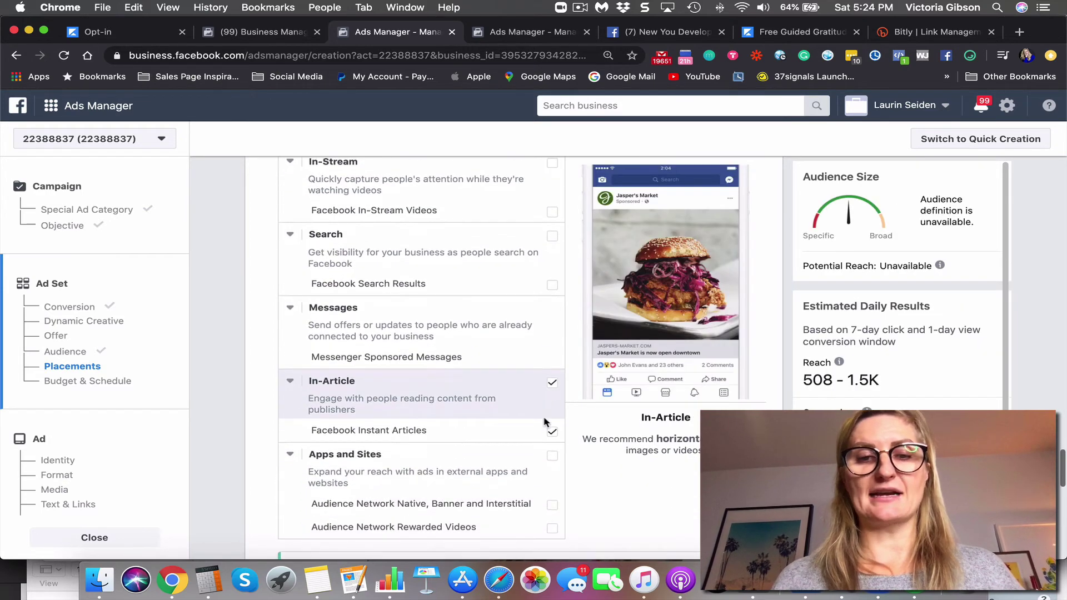
{"action": "left_click", "coordinate": [554, 383]}
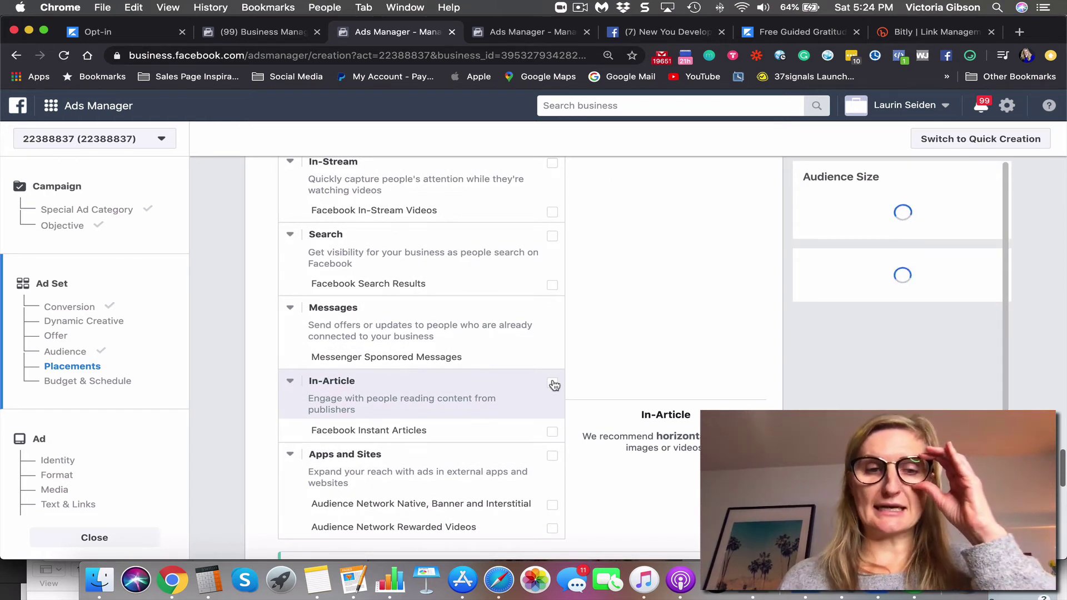
- Leave the daily budget at $20.00 with a continuous schedule and continue to the ad setup
{"action": "scroll", "coordinate": [534, 403], "scroll_direction": "down", "scroll_amount": 5}
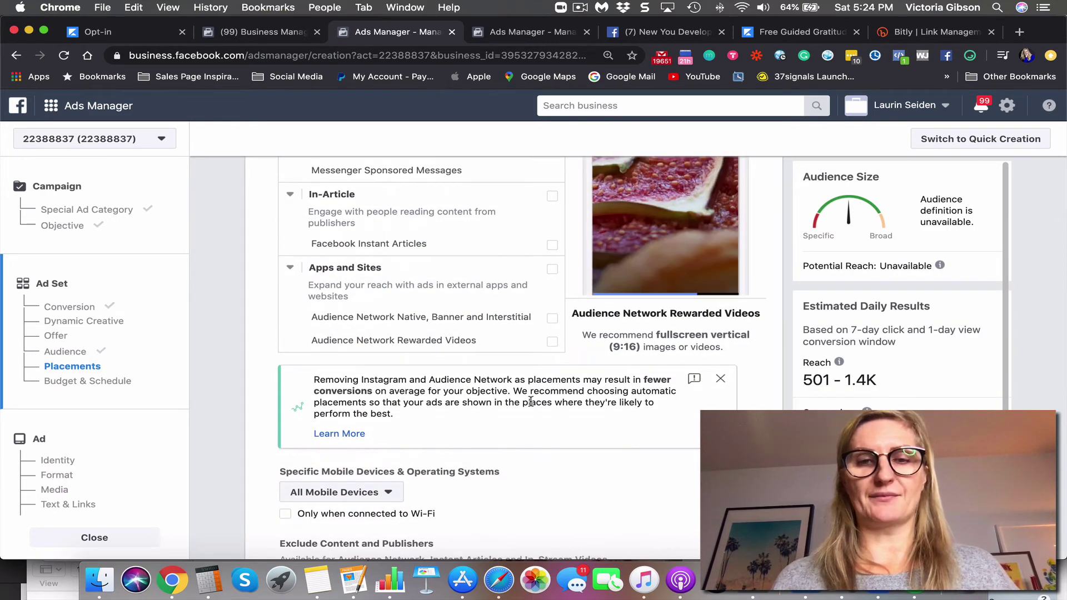
{"action": "scroll", "coordinate": [531, 401], "scroll_direction": "down", "scroll_amount": 7}
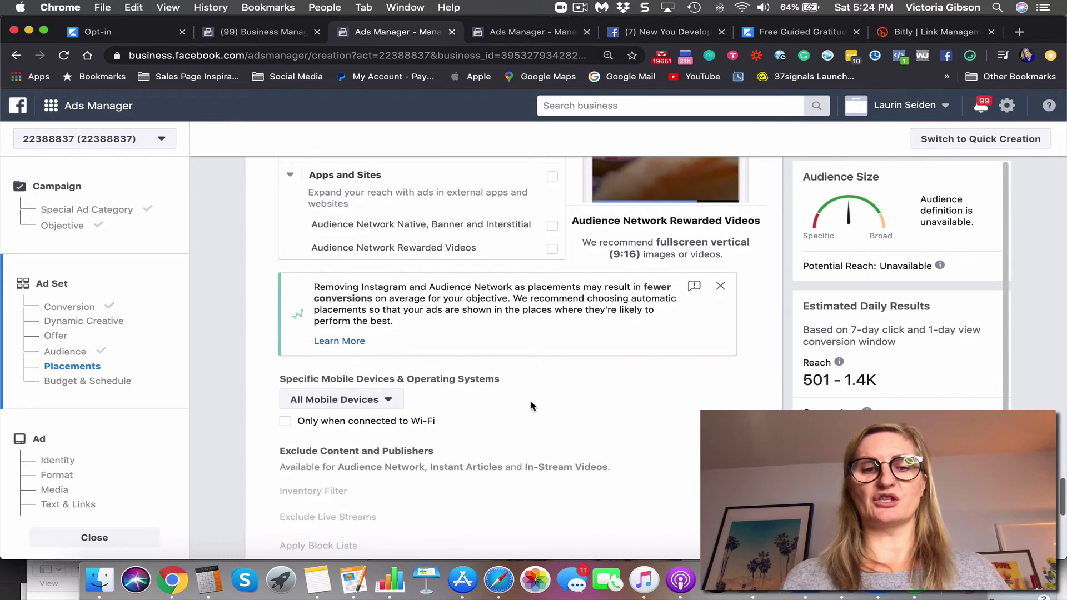
{"action": "scroll", "coordinate": [531, 406], "scroll_direction": "down", "scroll_amount": 3}
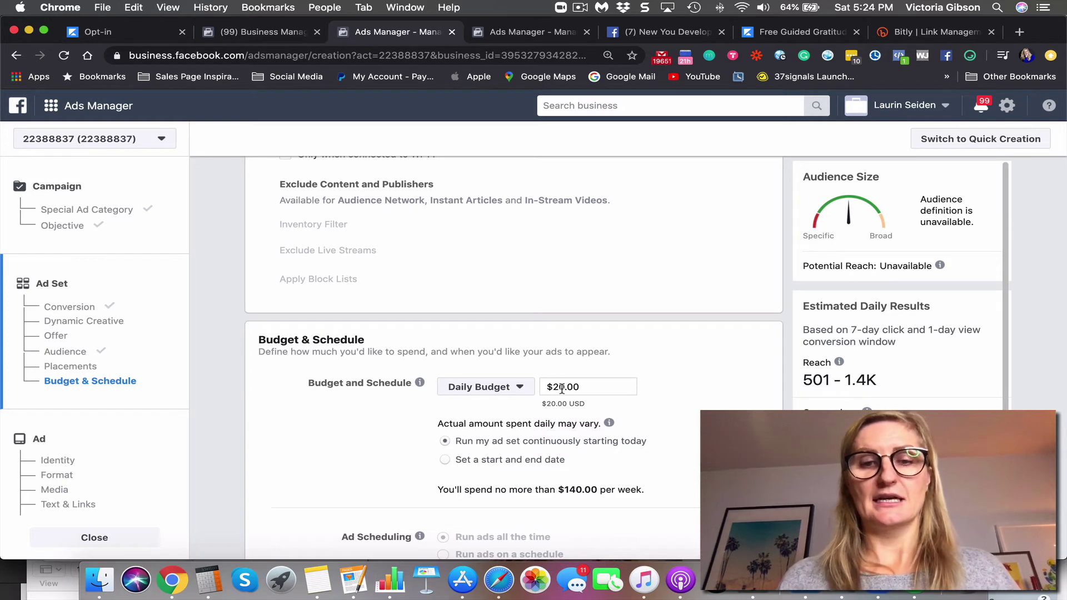
{"action": "scroll", "coordinate": [561, 394], "scroll_direction": "down", "scroll_amount": 4}
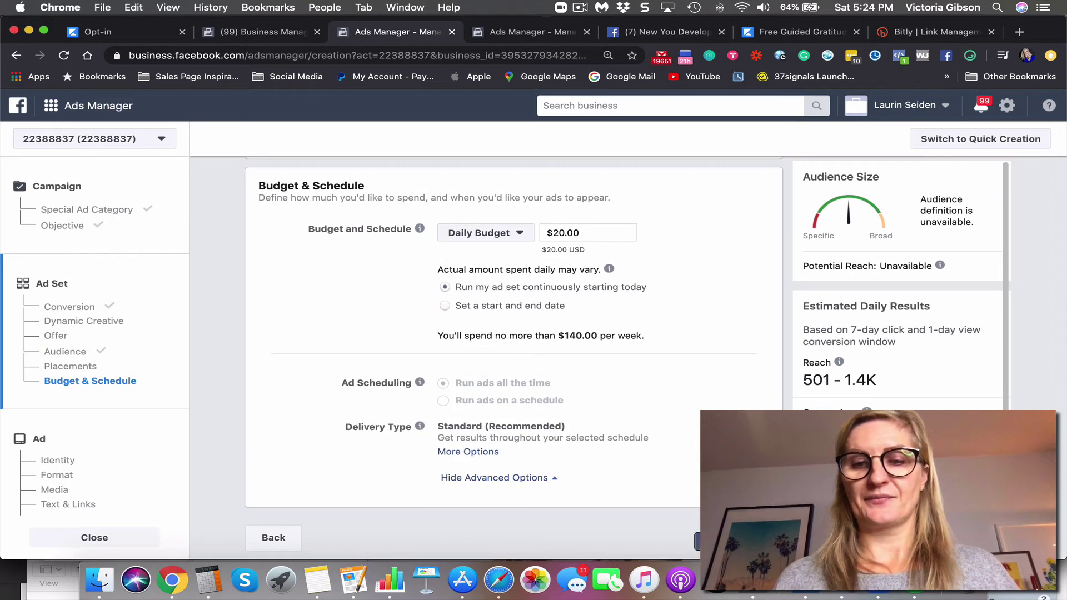
{"action": "left_click", "coordinate": [722, 537]}
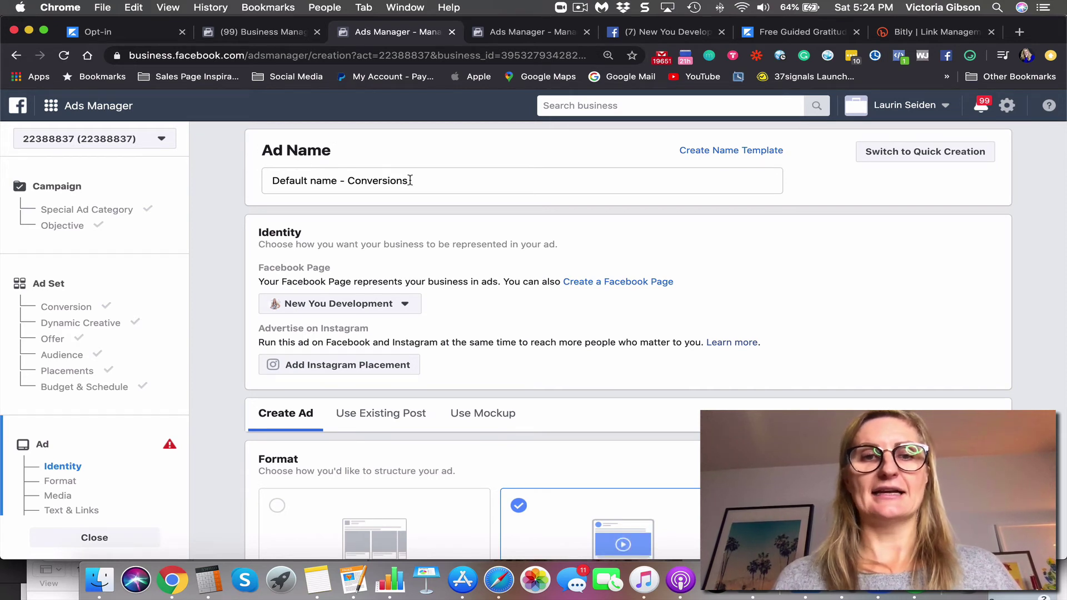
- Rename the ad as "Reconnect Guide"
{"action": "left_click", "coordinate": [278, 180]}
{"action": "triple_click", "coordinate": [268, 181]}
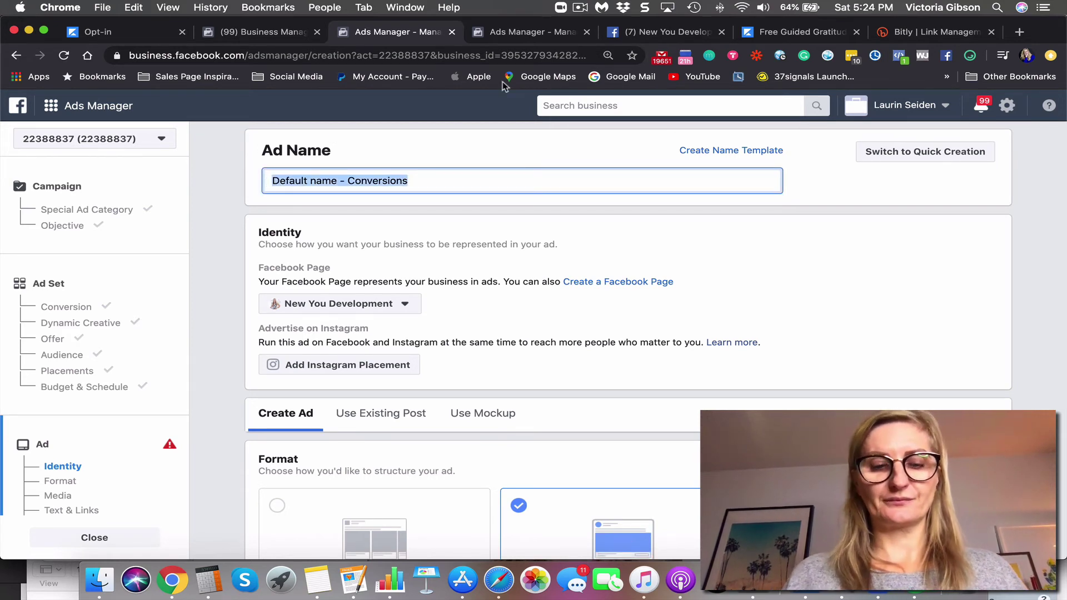
{"action": "type", "text": "Reconnec"}
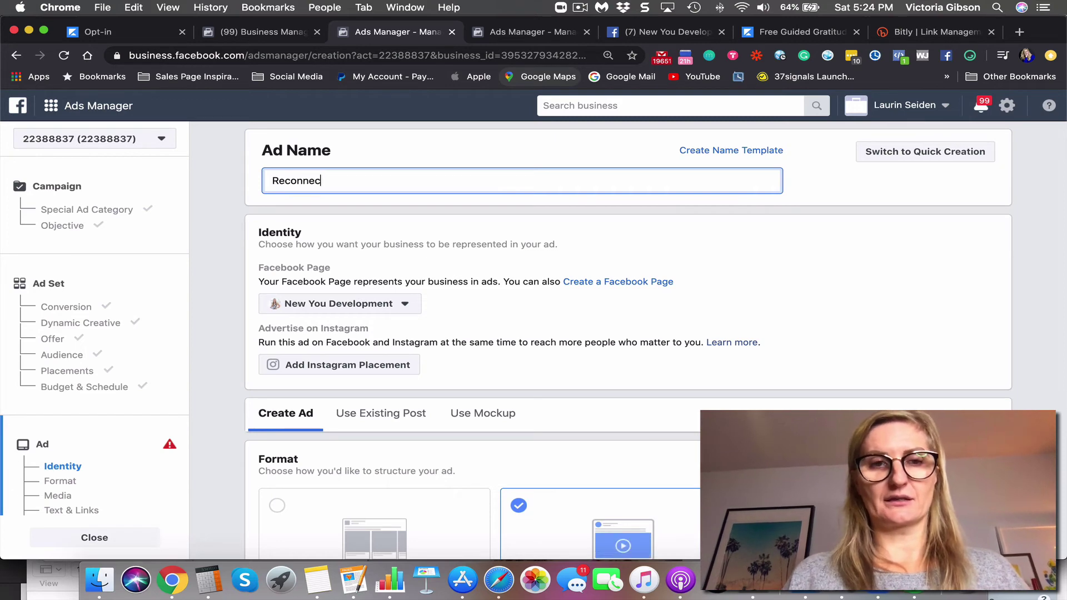
{"action": "type", "text": "t Guide"}
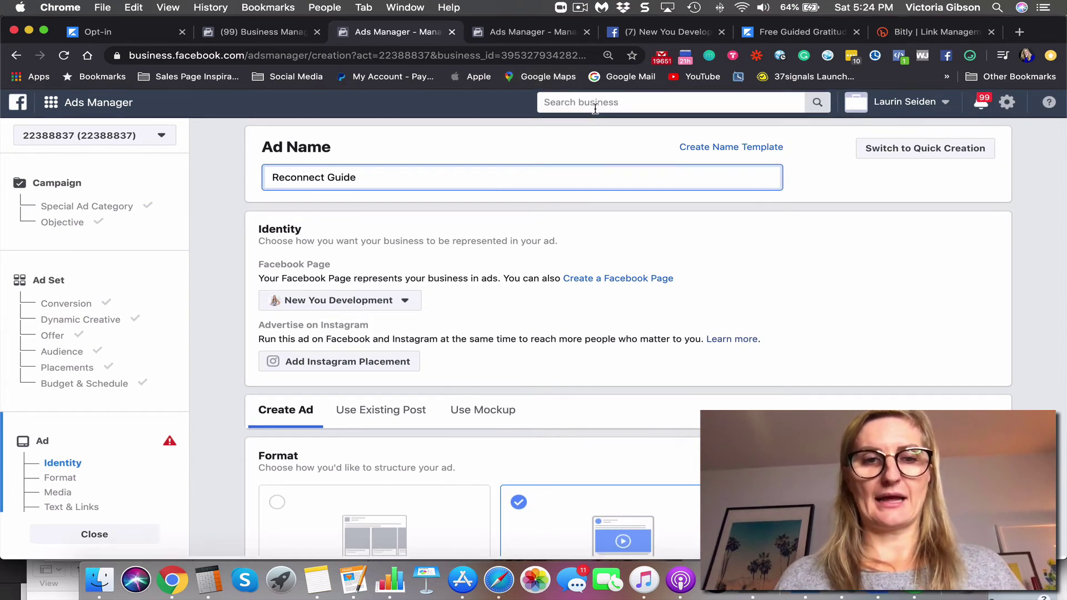
- Start adding an image to the ad's media, keeping the New You Development page and the Single Image or Video format
{"action": "scroll", "coordinate": [514, 206], "scroll_direction": "down", "scroll_amount": 3}
{"action": "scroll", "coordinate": [514, 205], "scroll_direction": "up", "scroll_amount": 3}
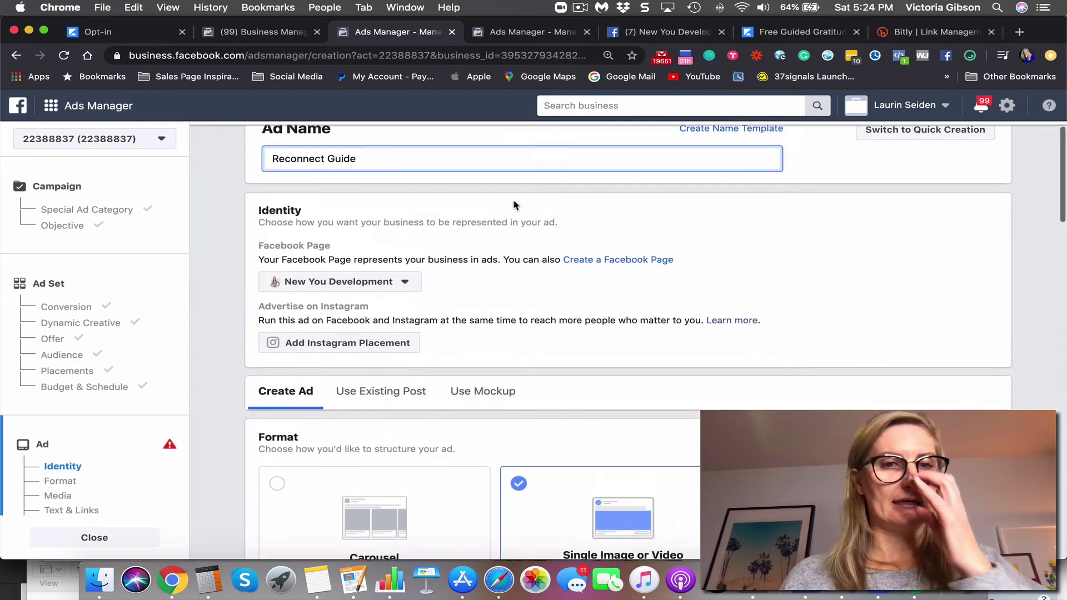
{"action": "scroll", "coordinate": [514, 205], "scroll_direction": "down", "scroll_amount": 2}
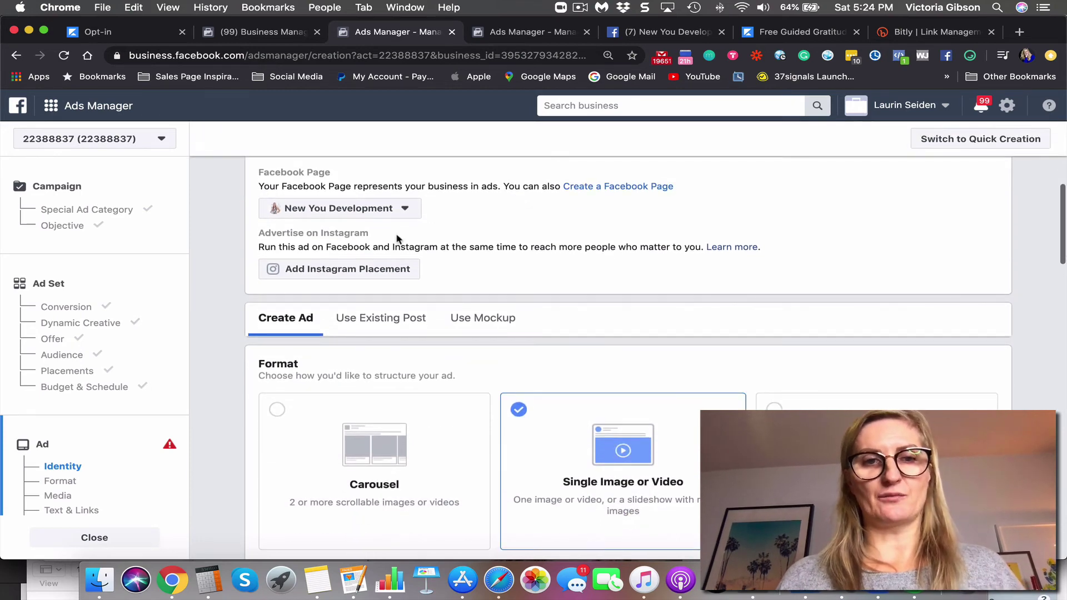
{"action": "scroll", "coordinate": [522, 247], "scroll_direction": "down", "scroll_amount": 10}
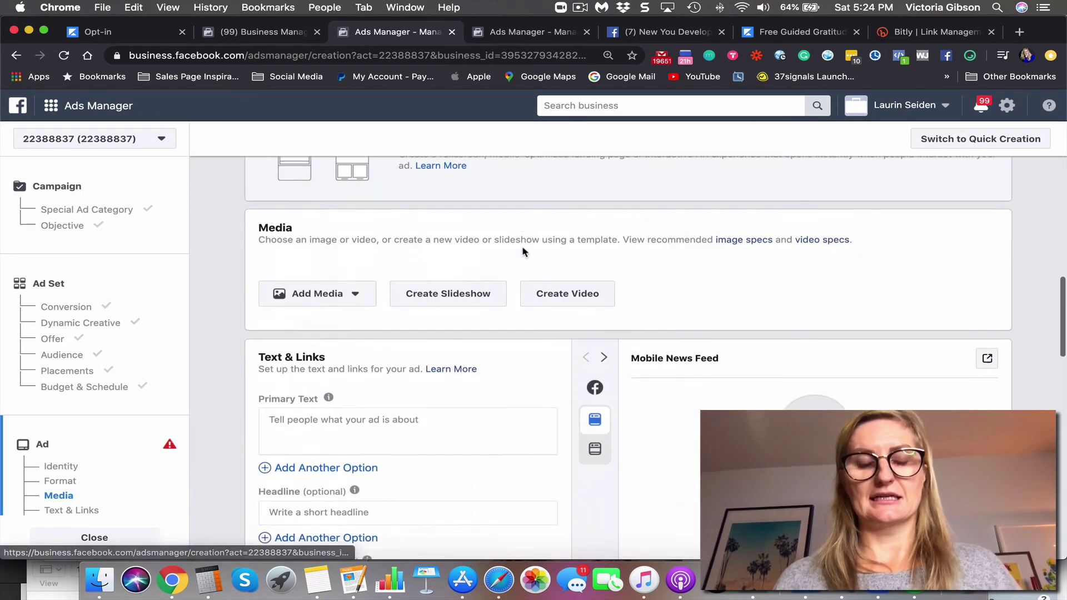
{"action": "left_click", "coordinate": [356, 295]}
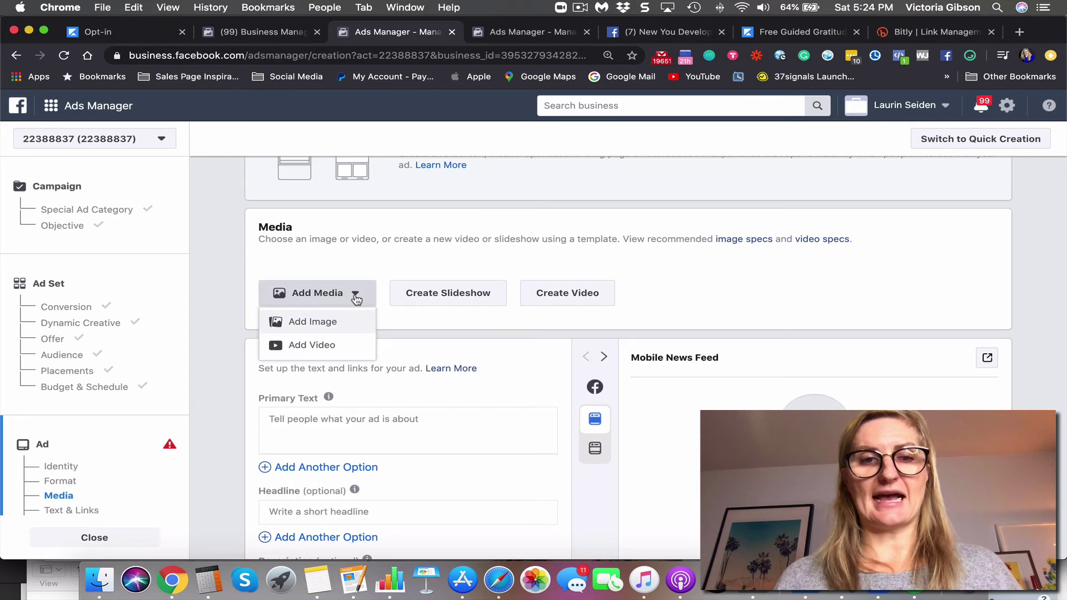
{"action": "left_click", "coordinate": [348, 321]}
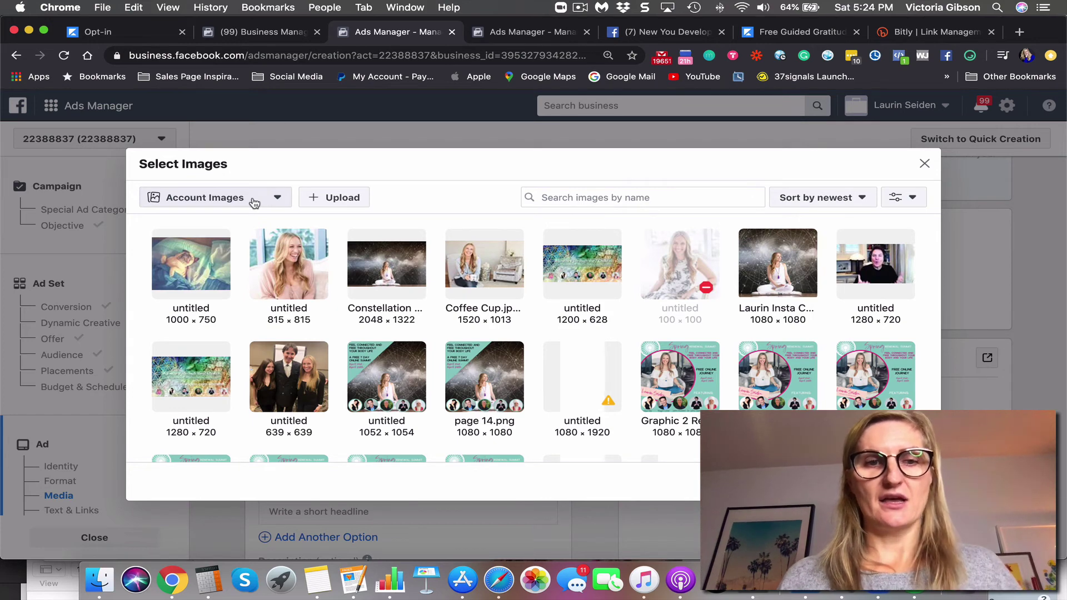
- Look through the page images and the account images for a picture suited to the ad
{"action": "left_click", "coordinate": [254, 204]}
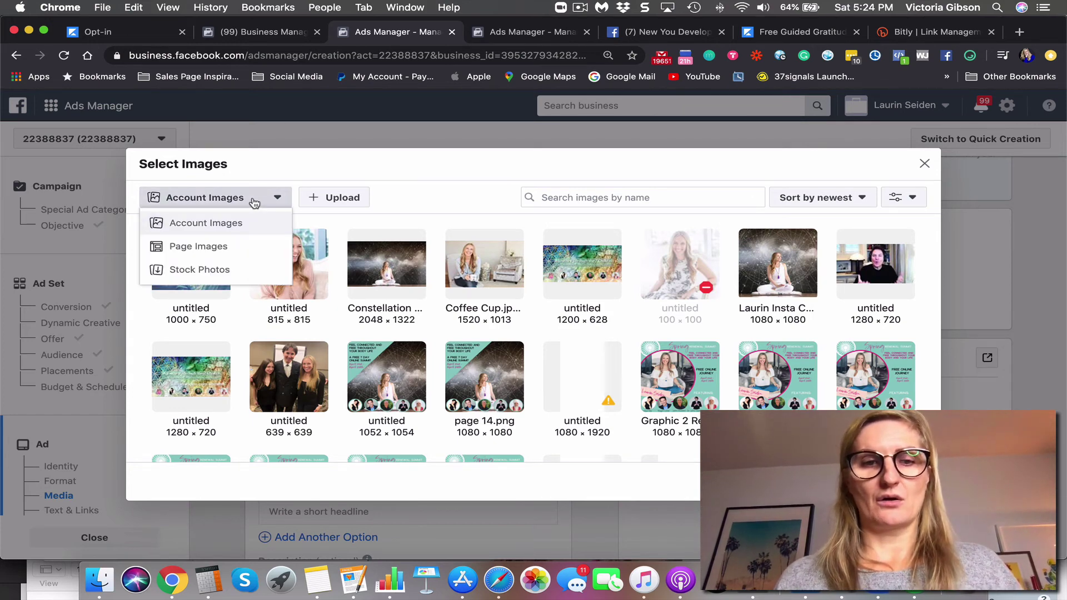
{"action": "left_click", "coordinate": [253, 254]}
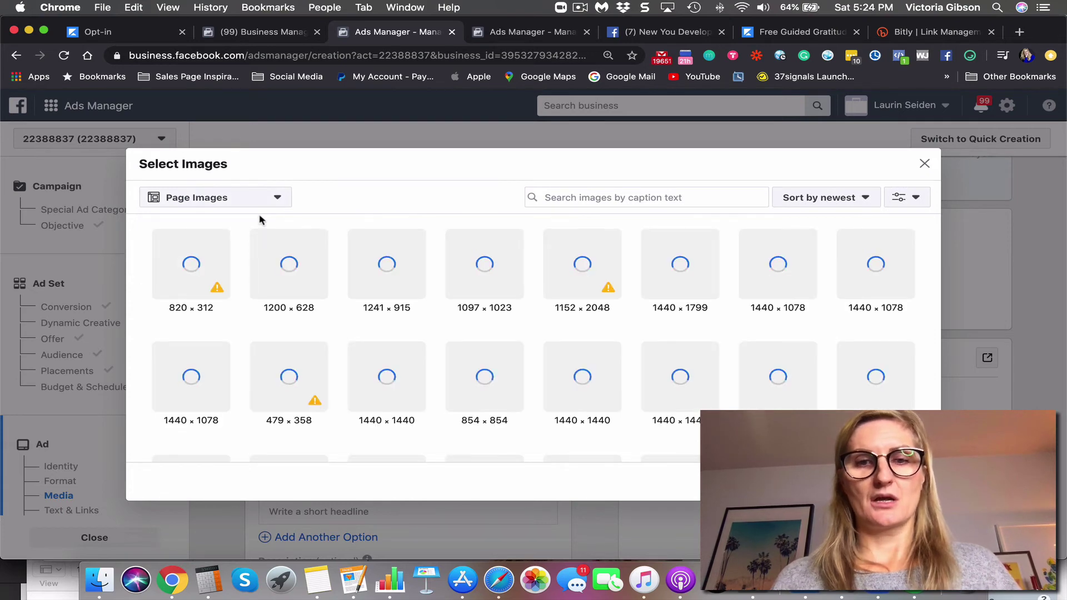
{"action": "scroll", "coordinate": [391, 331], "scroll_direction": "down", "scroll_amount": 10}
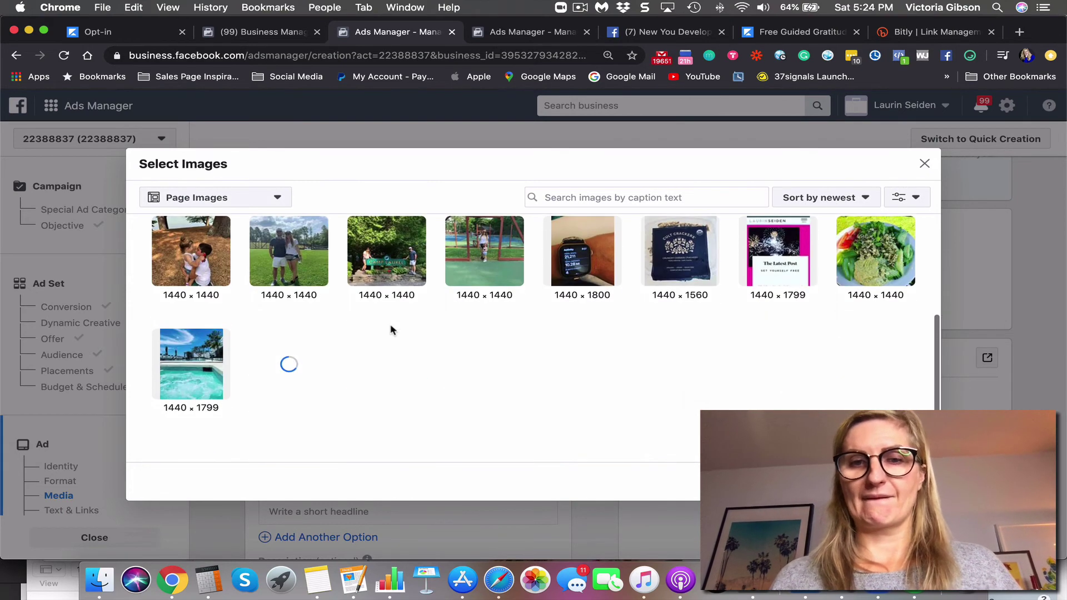
{"action": "left_click", "coordinate": [269, 198]}
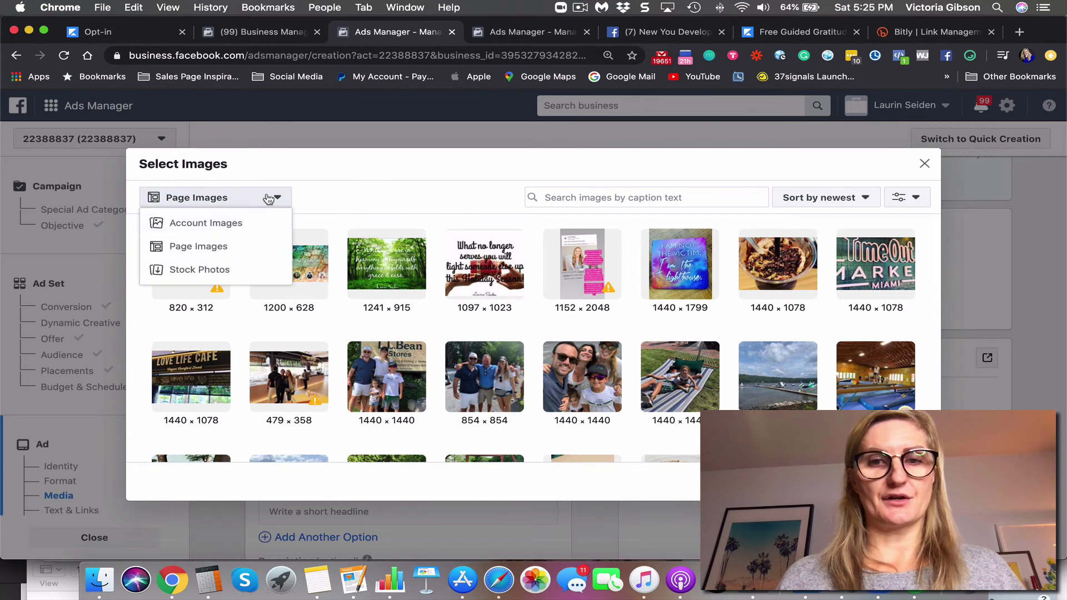
{"action": "left_click", "coordinate": [262, 224]}
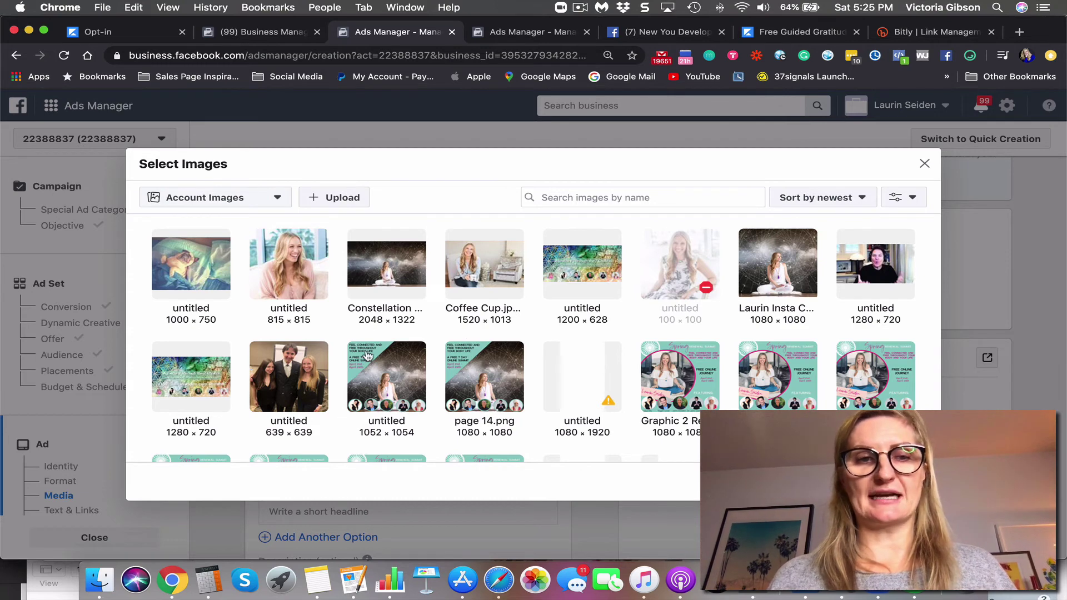
{"action": "scroll", "coordinate": [367, 355], "scroll_direction": "down", "scroll_amount": 5}
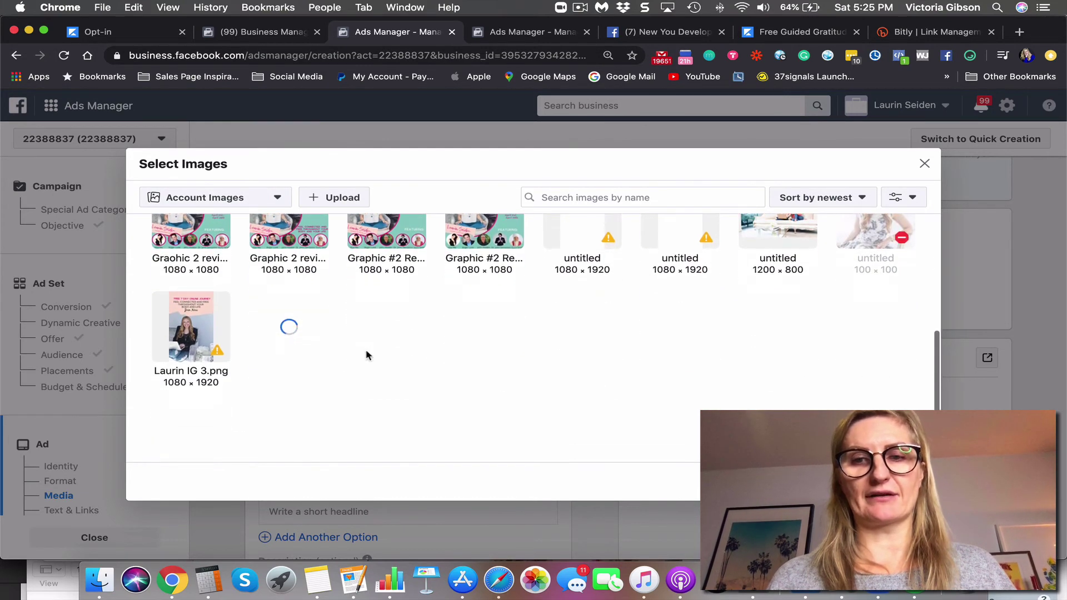
{"action": "scroll", "coordinate": [367, 355], "scroll_direction": "down", "scroll_amount": 1}
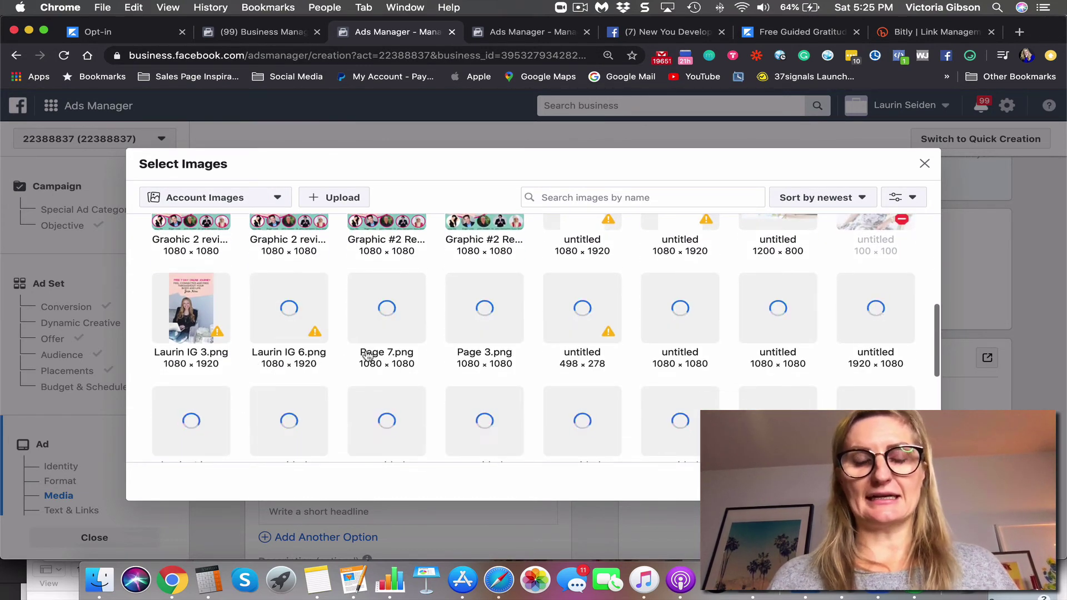
{"action": "scroll", "coordinate": [367, 356], "scroll_direction": "down", "scroll_amount": 1}
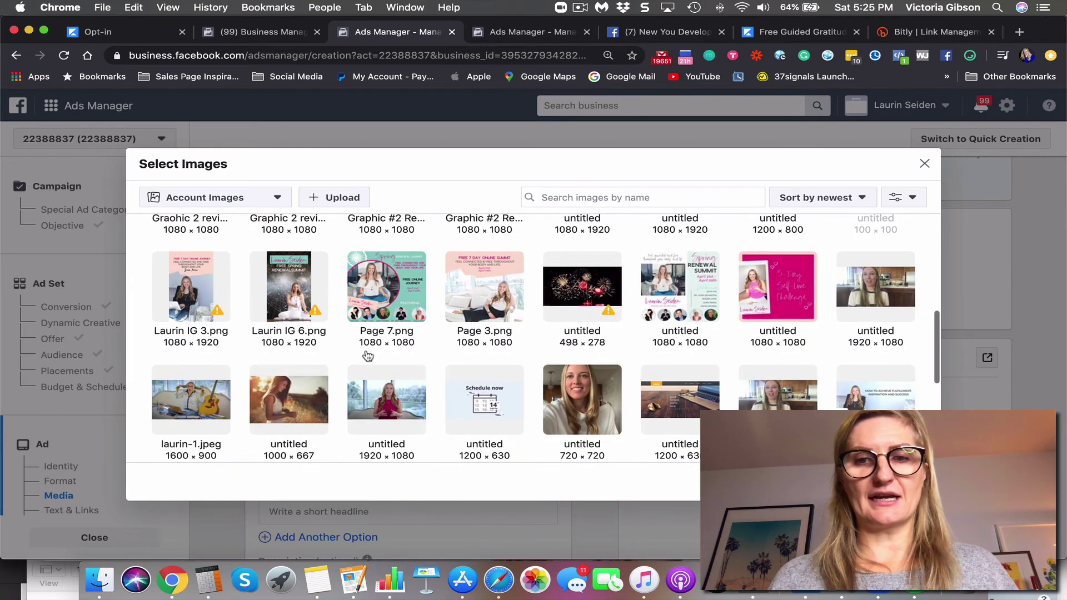
- Select the pink self-love challenge image and look through the remaining account images
{"action": "left_click", "coordinate": [767, 298]}
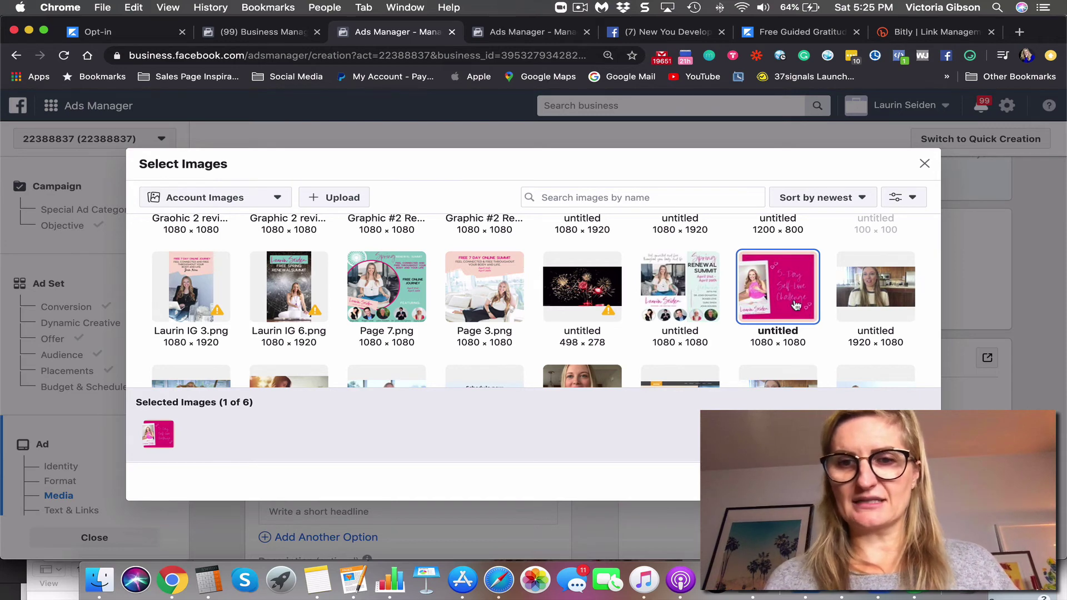
{"action": "scroll", "coordinate": [660, 289], "scroll_direction": "down", "scroll_amount": 5}
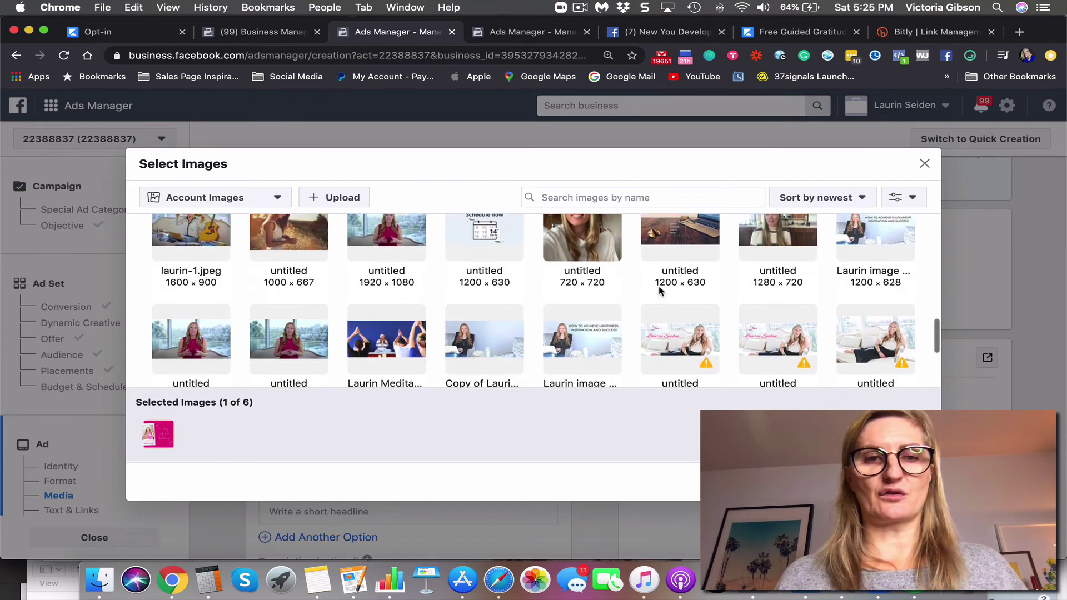
{"action": "scroll", "coordinate": [660, 289], "scroll_direction": "down", "scroll_amount": 10}
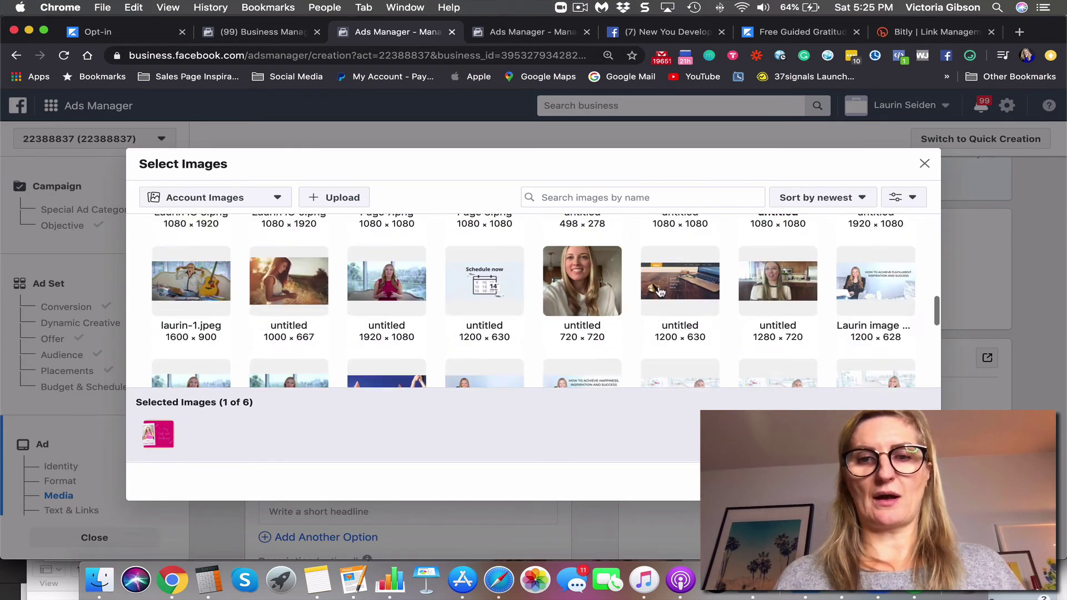
{"action": "scroll", "coordinate": [660, 289], "scroll_direction": "down", "scroll_amount": 2}
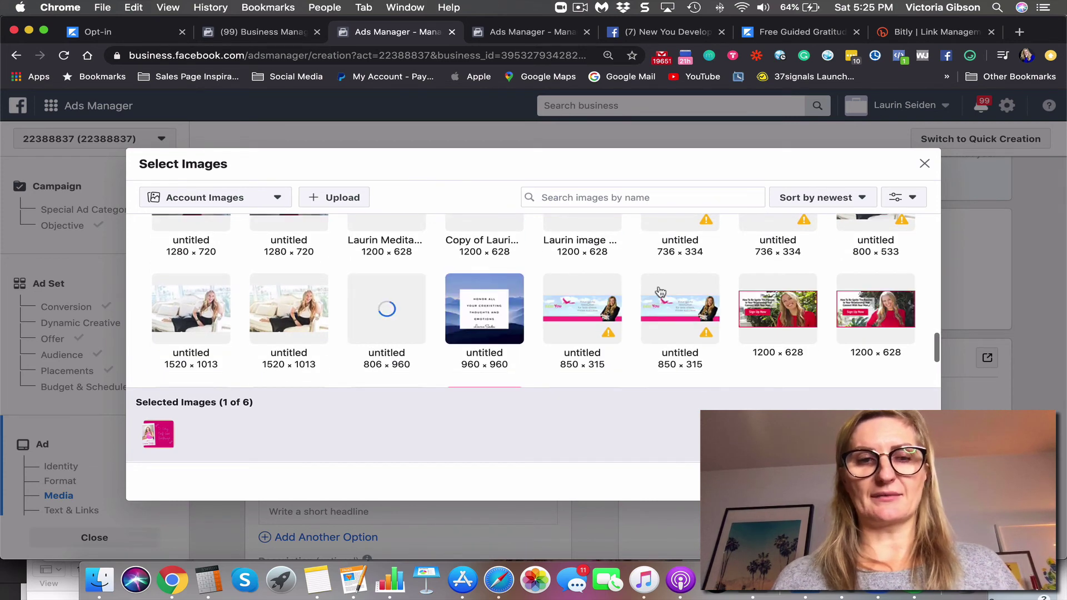
{"action": "scroll", "coordinate": [660, 290], "scroll_direction": "down", "scroll_amount": 3}
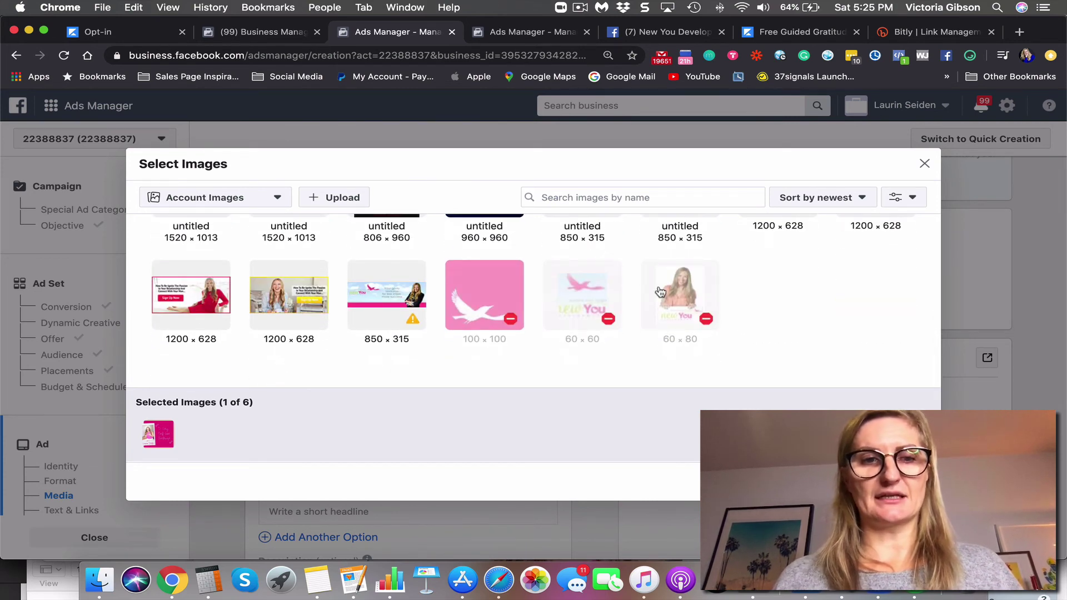
{"action": "scroll", "coordinate": [661, 292], "scroll_direction": "up", "scroll_amount": 10}
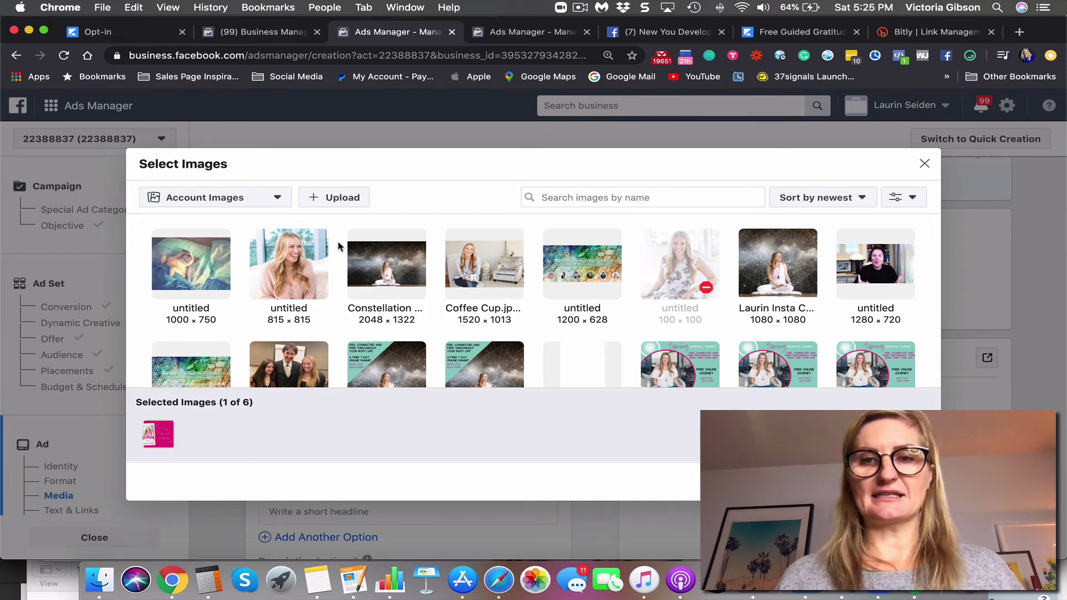
- Upload the portrait image at the head of the Downloads folder for the ad and check its Mobile News Feed preview
{"action": "left_click", "coordinate": [275, 199]}
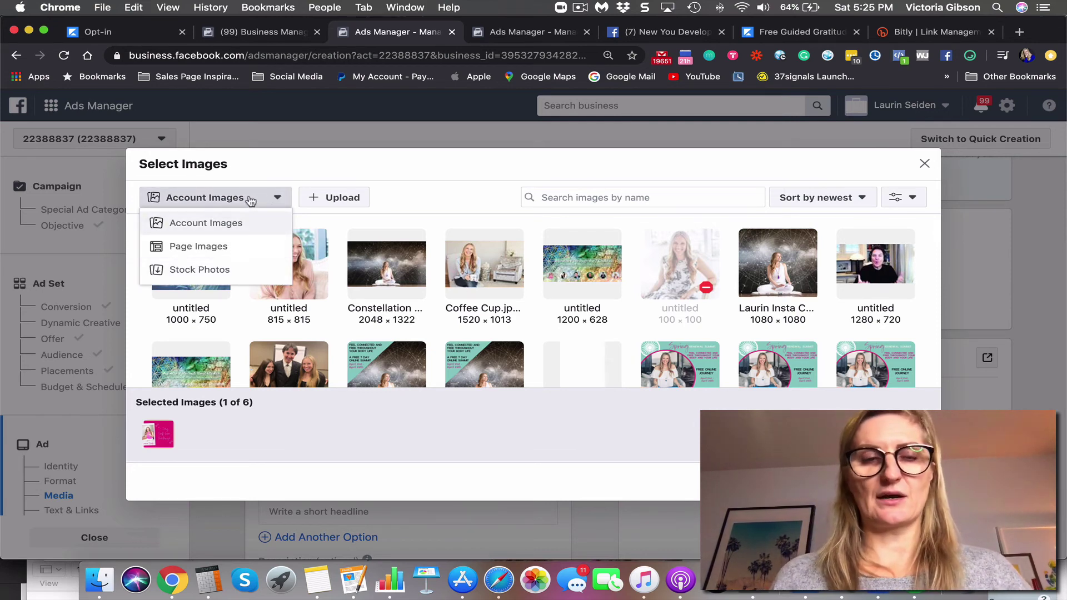
{"action": "left_click", "coordinate": [352, 199]}
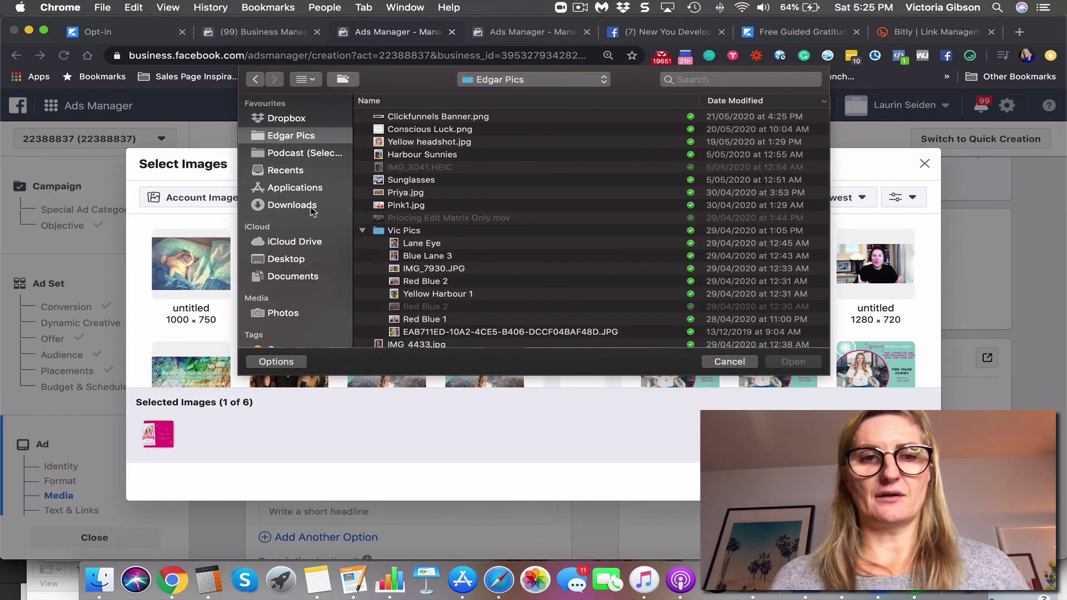
{"action": "left_click", "coordinate": [311, 210]}
{"action": "left_click", "coordinate": [432, 119]}
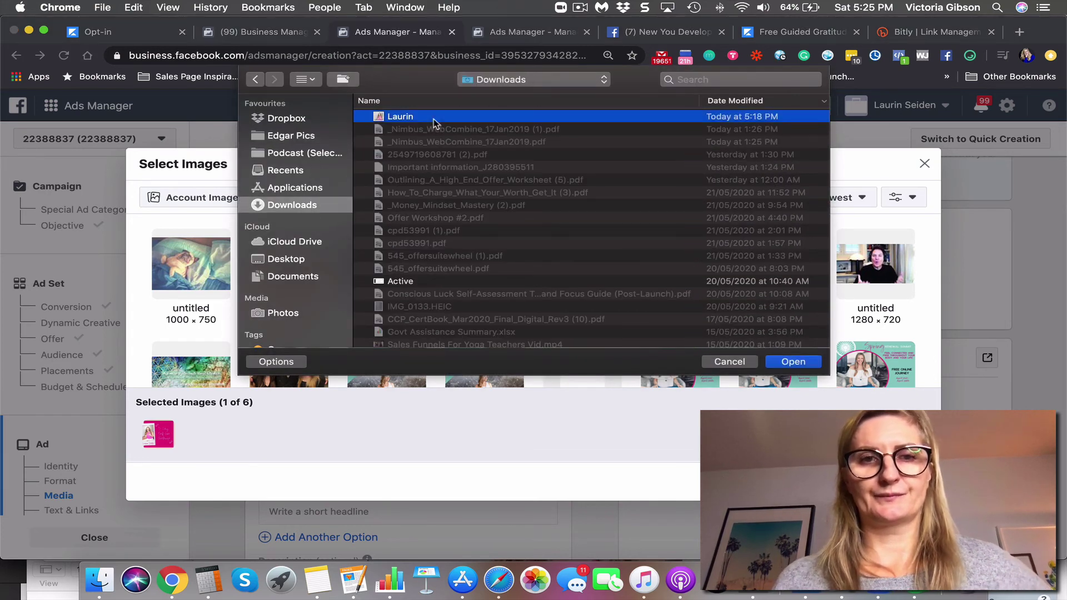
{"action": "left_click", "coordinate": [801, 367]}
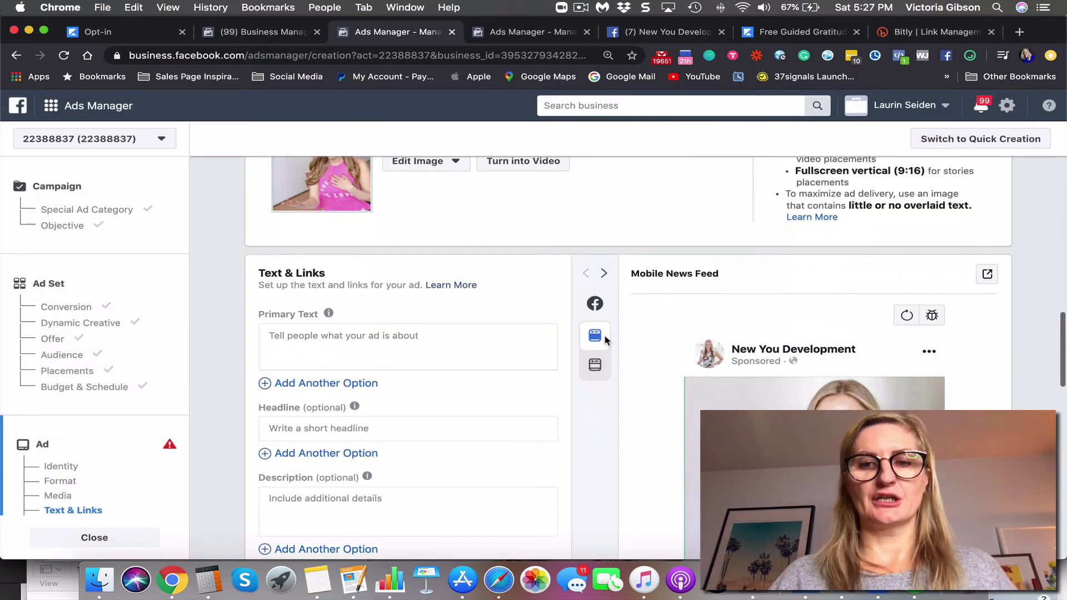
{"action": "mouse_move", "coordinate": [604, 338]}
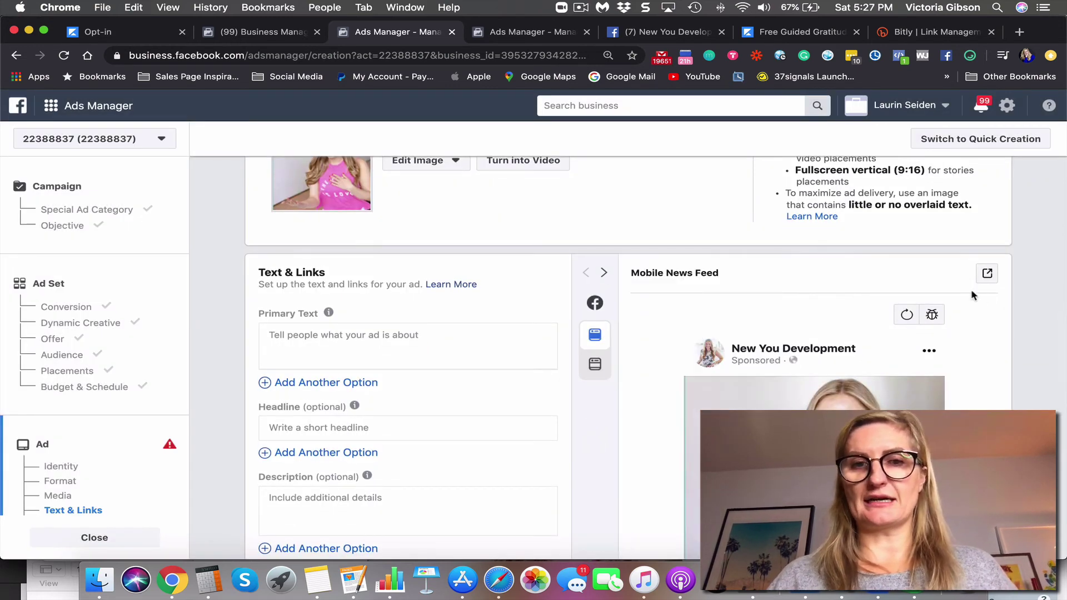
{"action": "scroll", "coordinate": [775, 266], "scroll_direction": "down", "scroll_amount": 3}
{"action": "scroll", "coordinate": [775, 263], "scroll_direction": "up", "scroll_amount": 4}
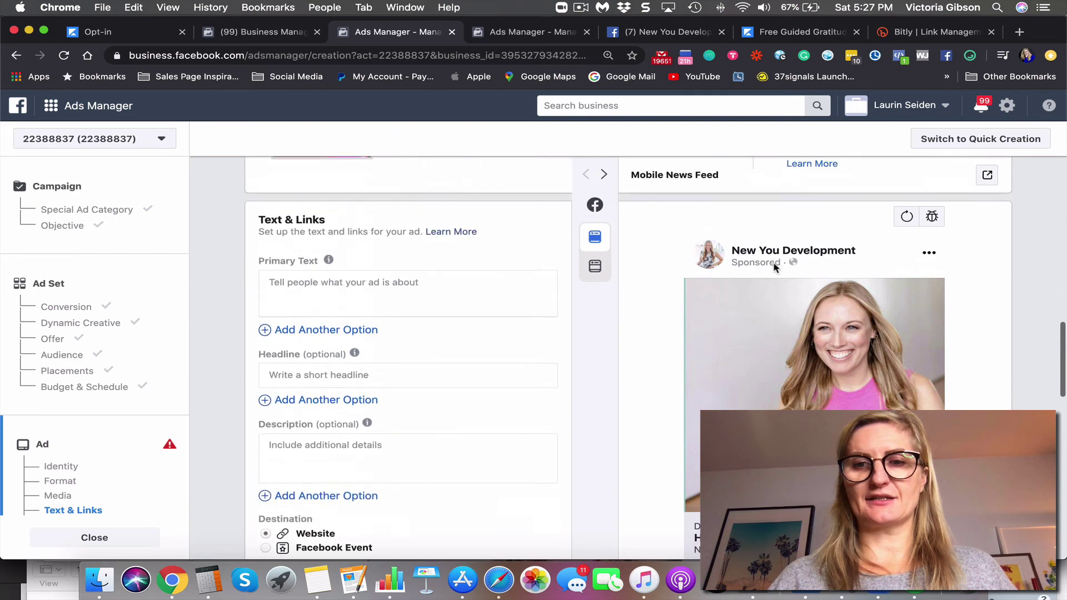
- Copy the paragraph beginning "Get My Step-By-Step Guide To Reconnect With Your Body" from the free guide's opt-in page
{"action": "left_click", "coordinate": [774, 38]}
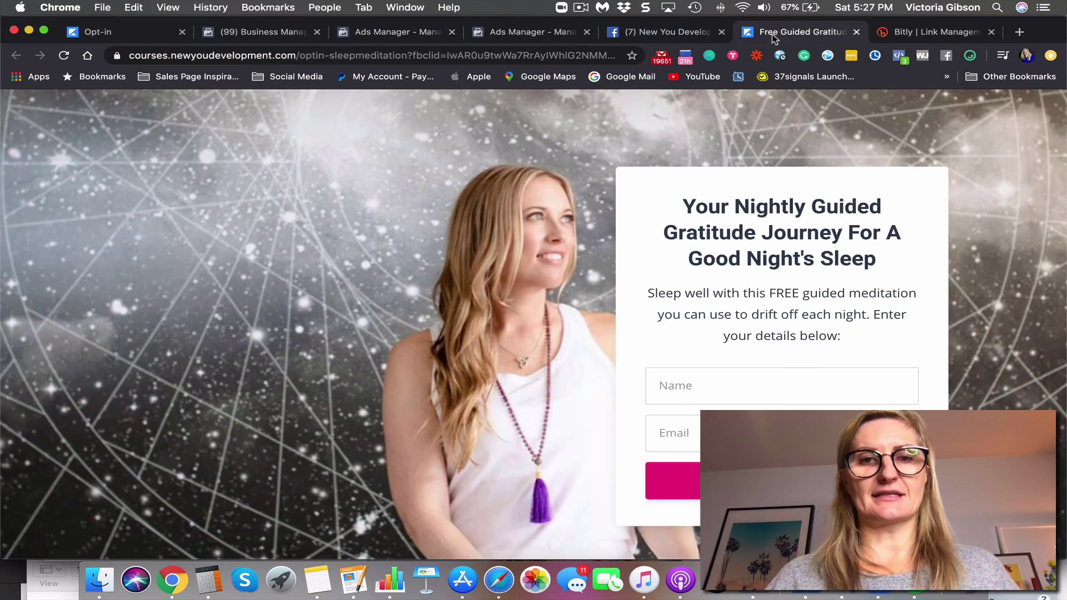
{"action": "left_click", "coordinate": [233, 36]}
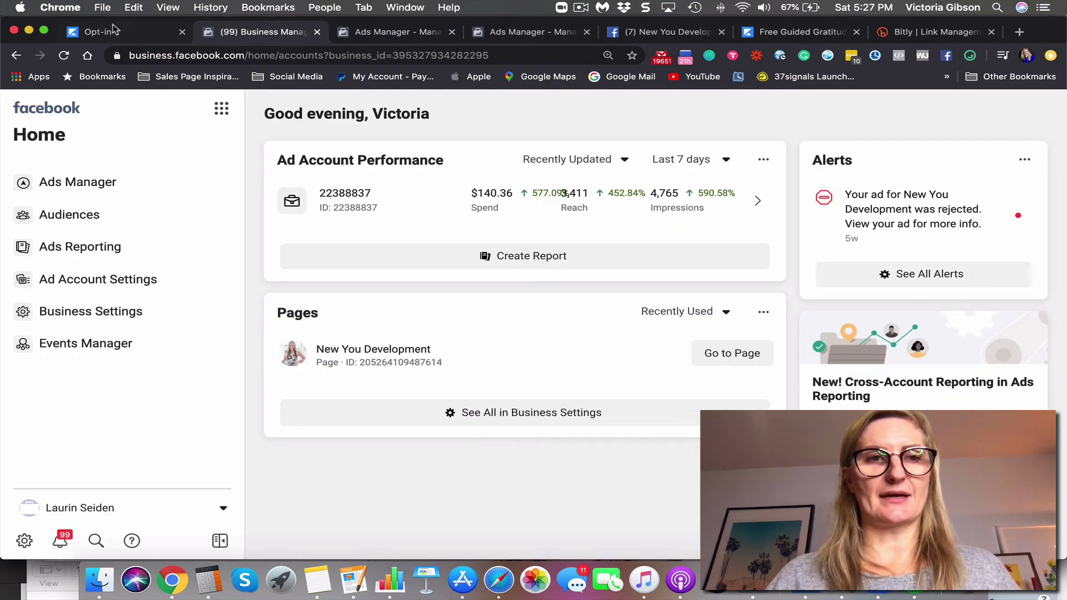
{"action": "left_click", "coordinate": [118, 31]}
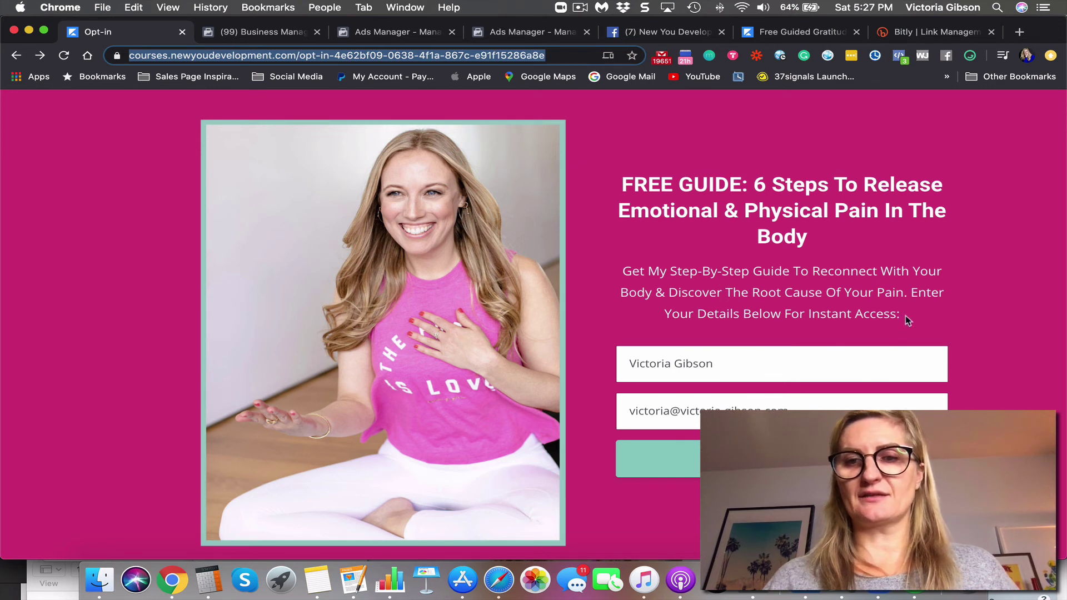
{"action": "left_click_drag", "start_coordinate": [908, 321], "coordinate": [608, 266]}
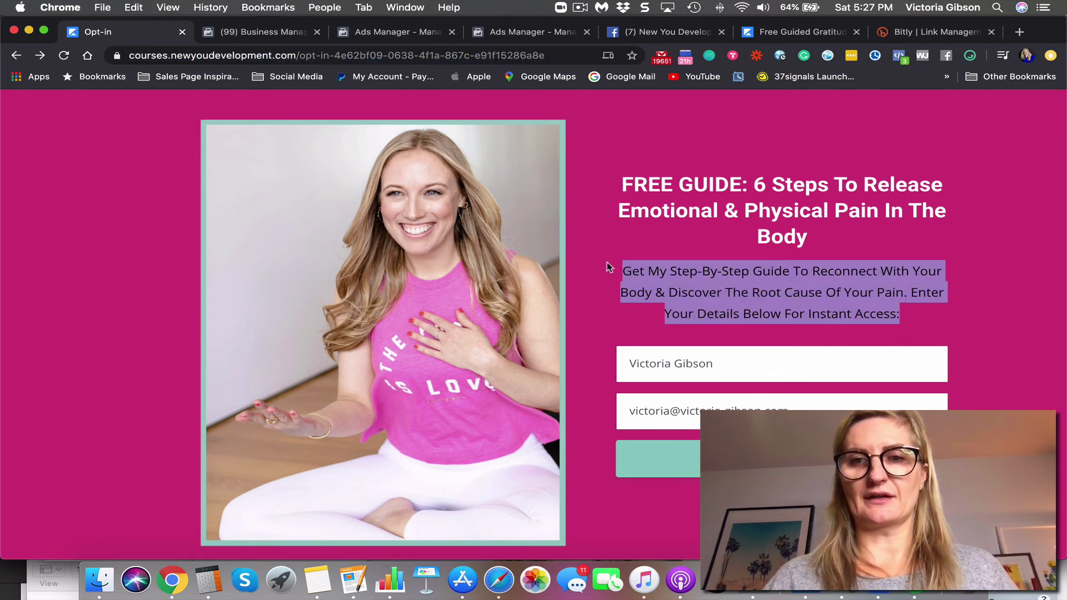
{"action": "left_click", "coordinate": [138, 8]}
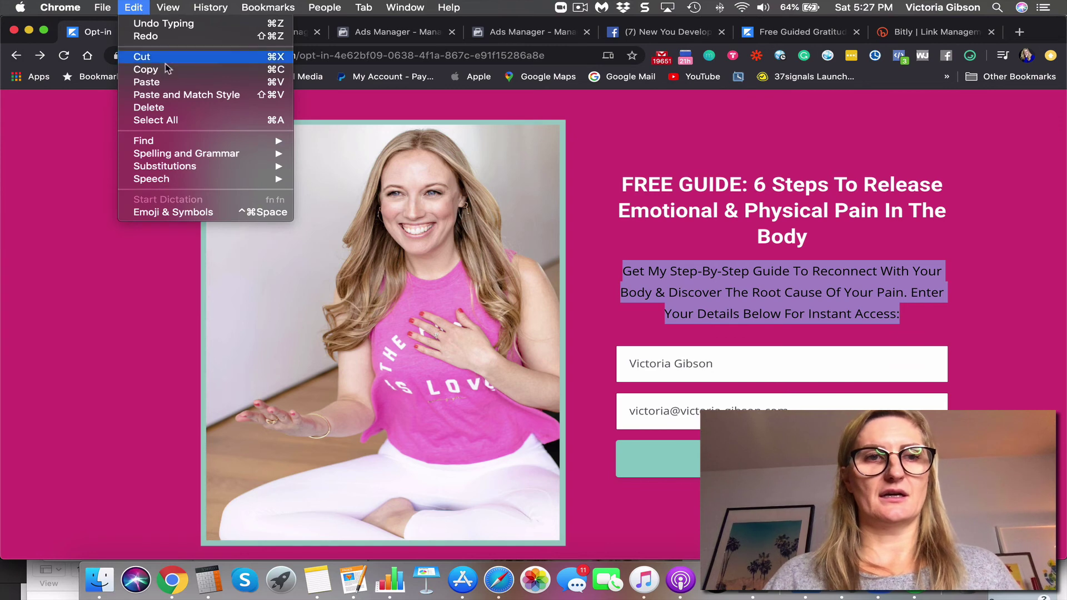
{"action": "left_click", "coordinate": [166, 69]}
- Paste the copied opt-in paragraph into the ad's Primary Text
{"action": "left_click", "coordinate": [391, 34]}
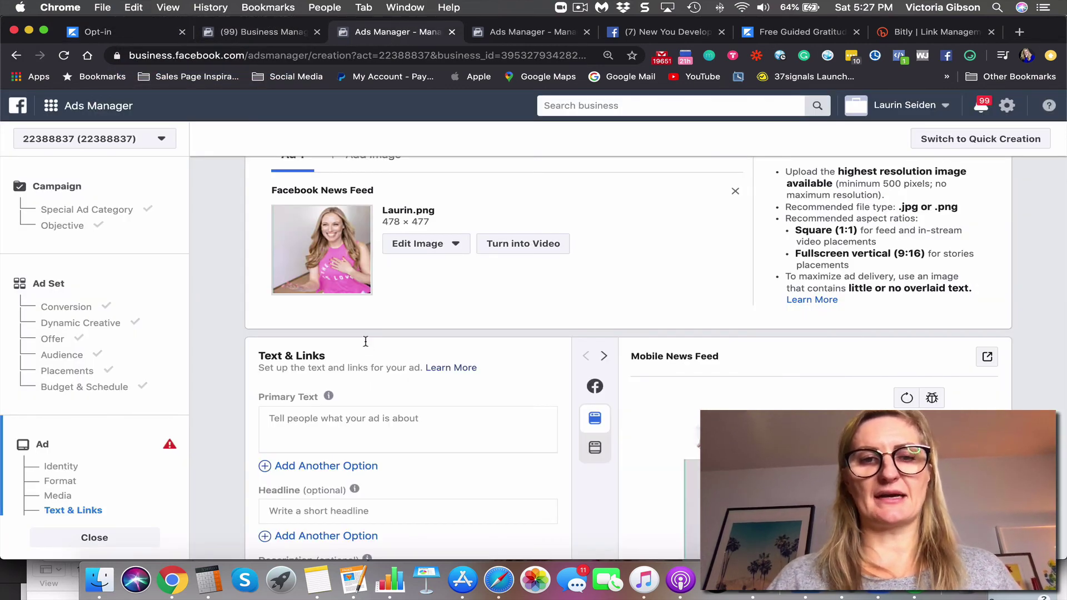
{"action": "scroll", "coordinate": [366, 340], "scroll_direction": "down", "scroll_amount": 5}
{"action": "scroll", "coordinate": [349, 325], "scroll_direction": "up", "scroll_amount": 2}
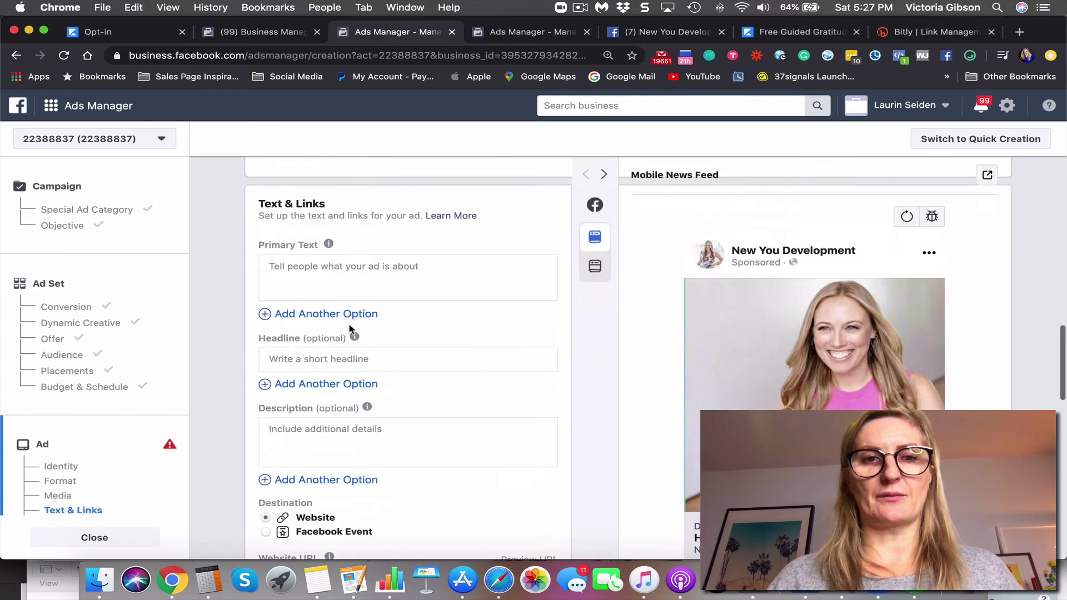
{"action": "left_click", "coordinate": [322, 265]}
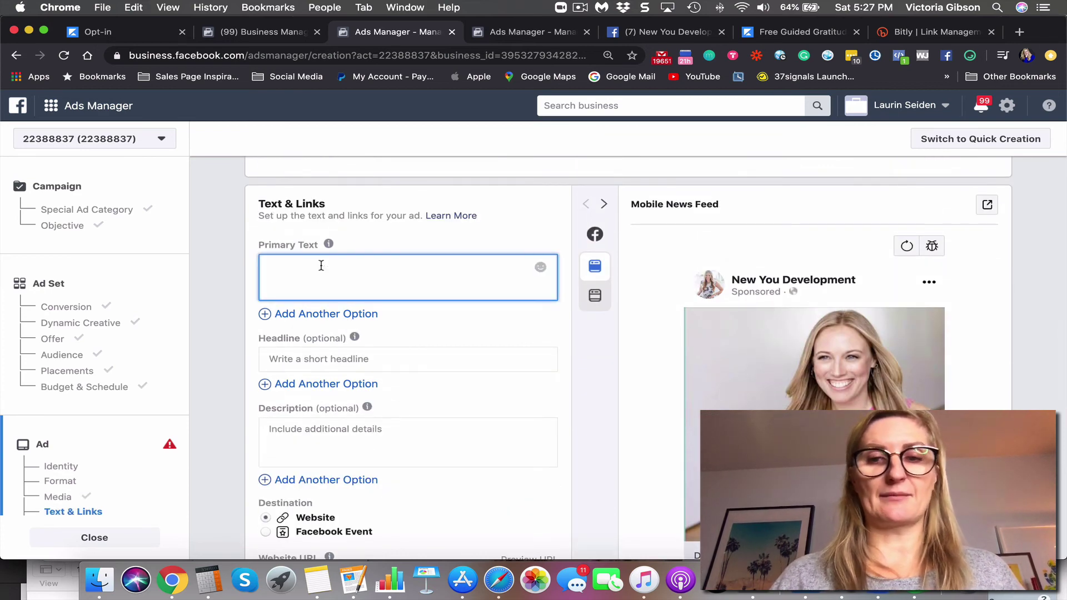
{"action": "left_click", "coordinate": [134, 7]}
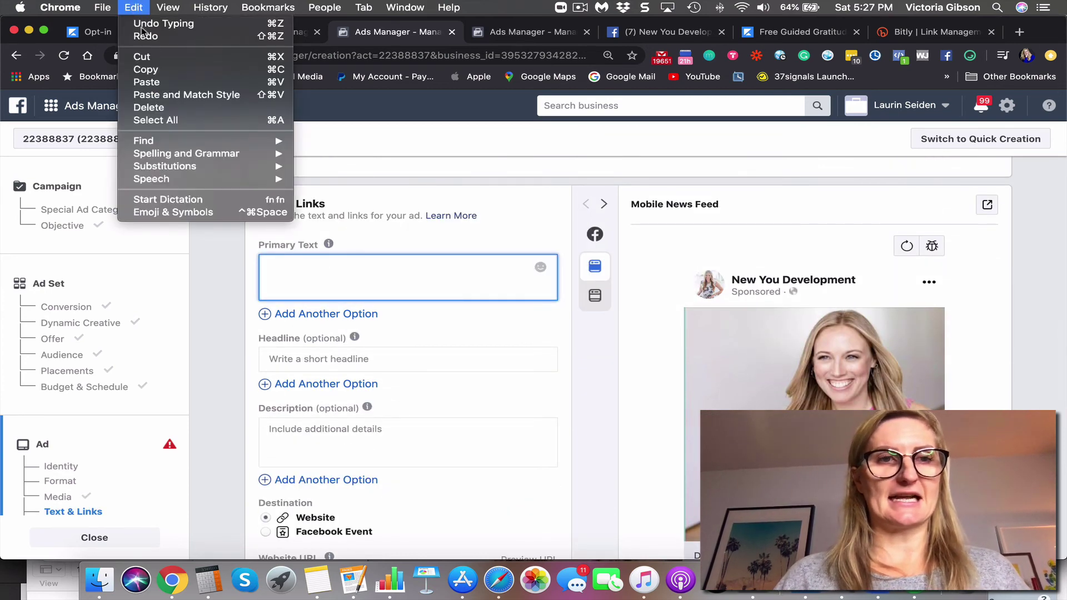
{"action": "left_click", "coordinate": [145, 82]}
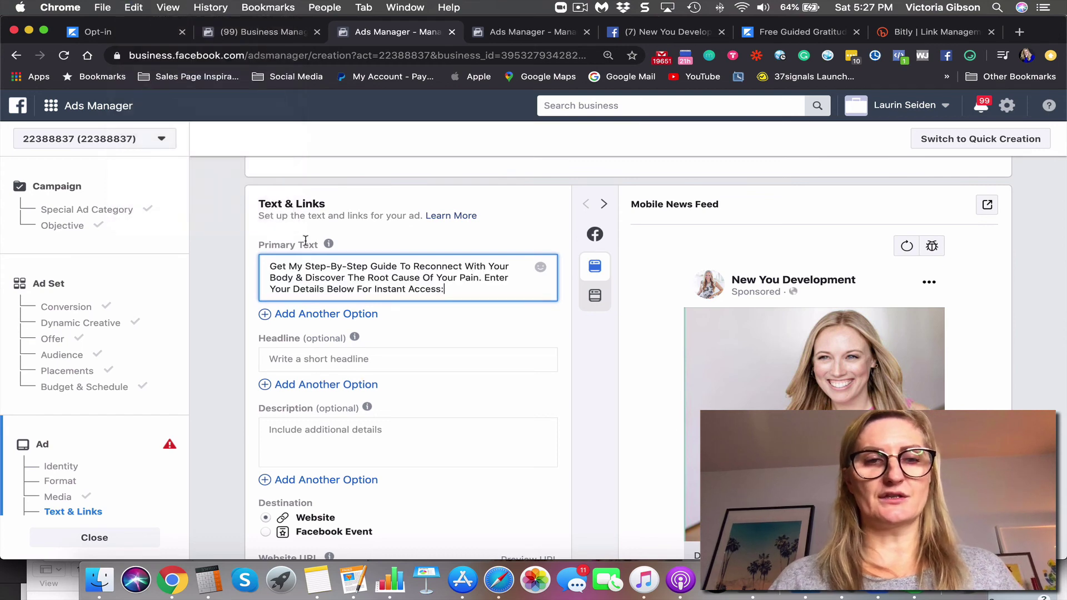
{"action": "left_click", "coordinate": [300, 272]}
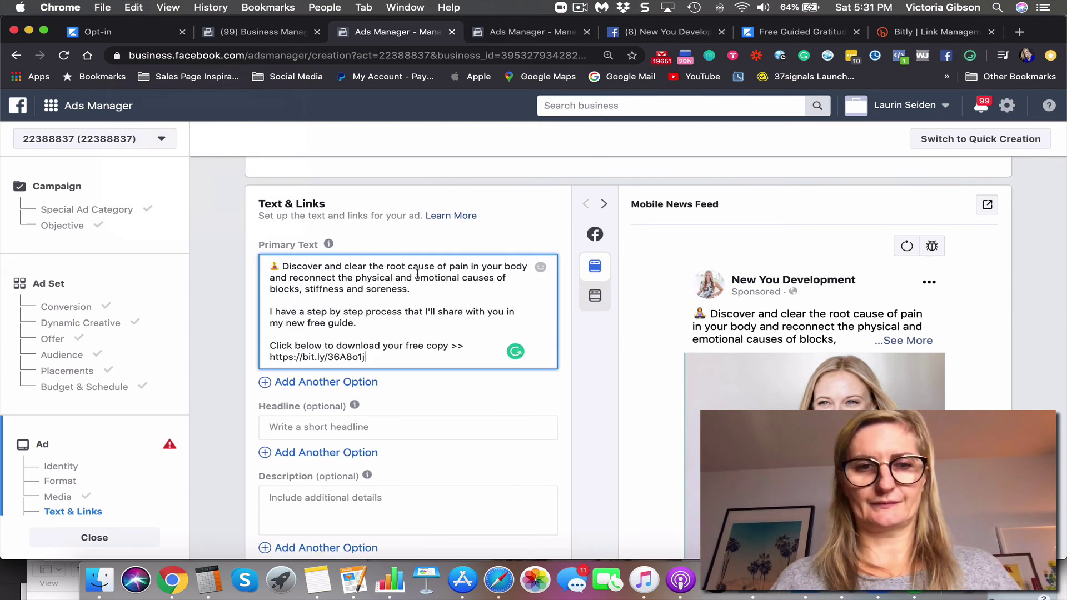
{"action": "scroll", "coordinate": [417, 274], "scroll_direction": "down", "scroll_amount": 2}
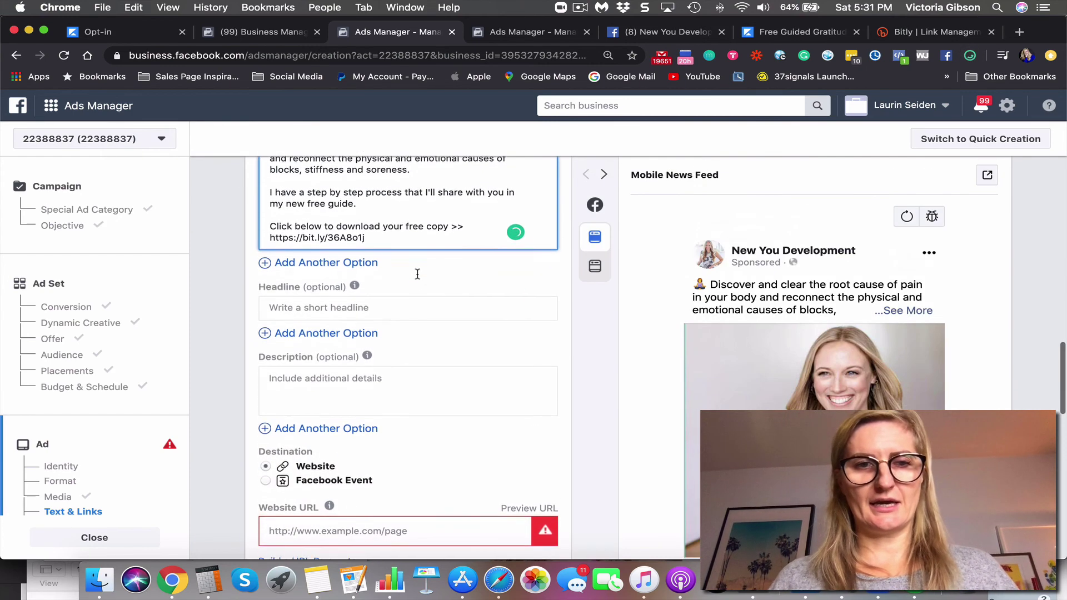
{"action": "left_click", "coordinate": [356, 307]}
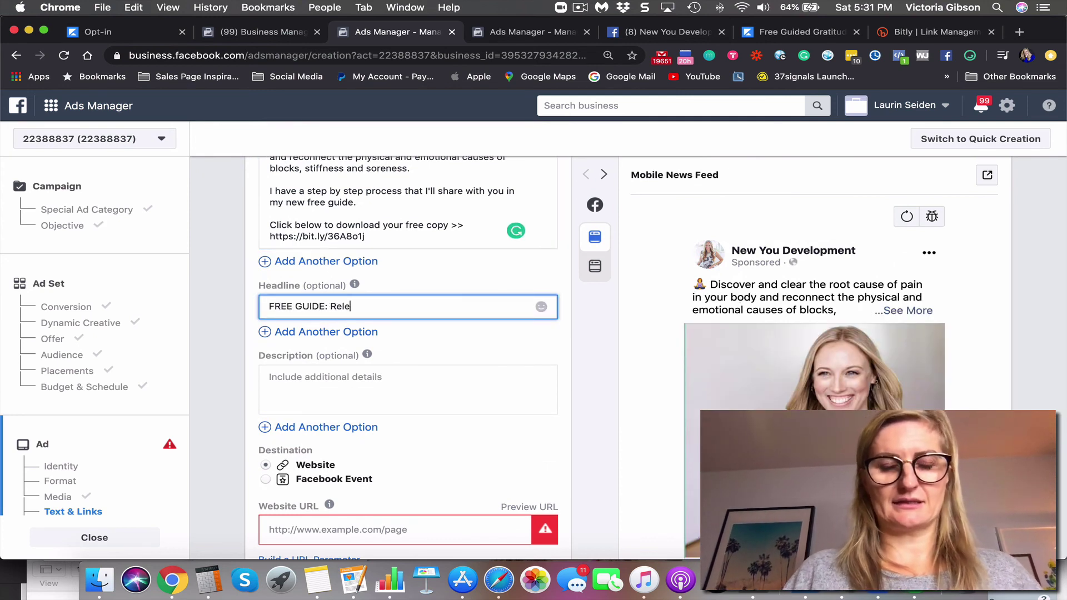
{"action": "type", "text": "FREE GUIDE: Release "}
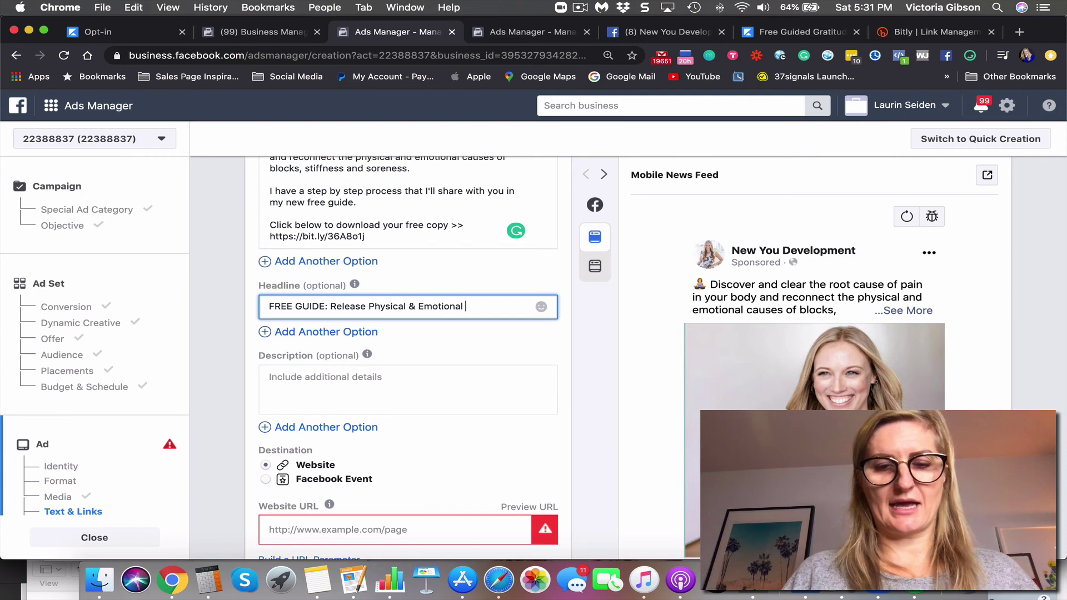
{"action": "type", "text": "Physical & Emotion"}
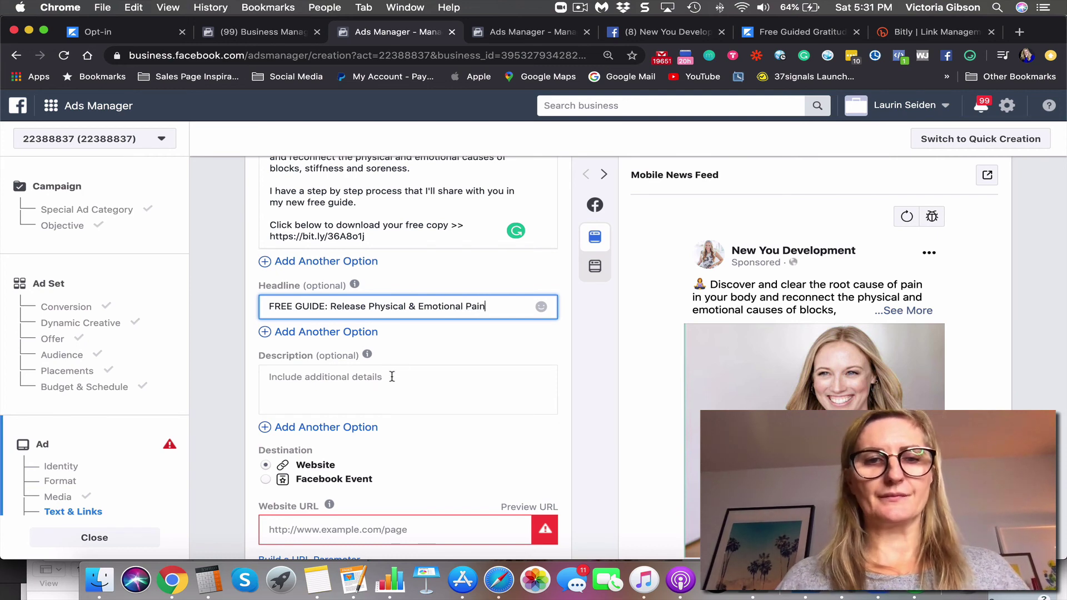
{"action": "scroll", "coordinate": [373, 384], "scroll_direction": "down", "scroll_amount": 3}
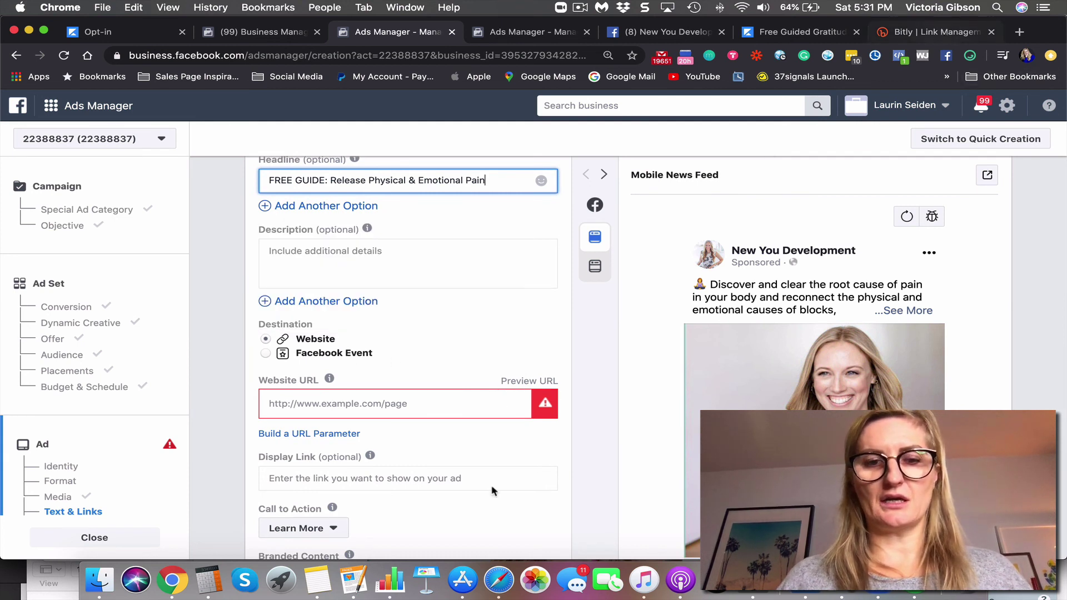
{"action": "left_click", "coordinate": [354, 580]}
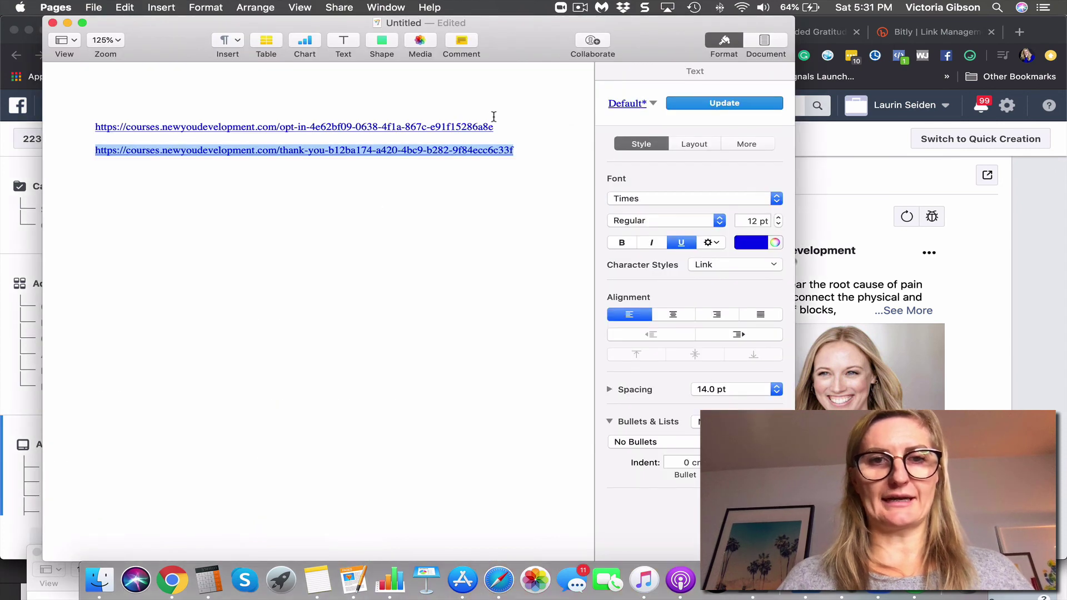
{"action": "left_click_drag", "start_coordinate": [508, 126], "coordinate": [137, 109]}
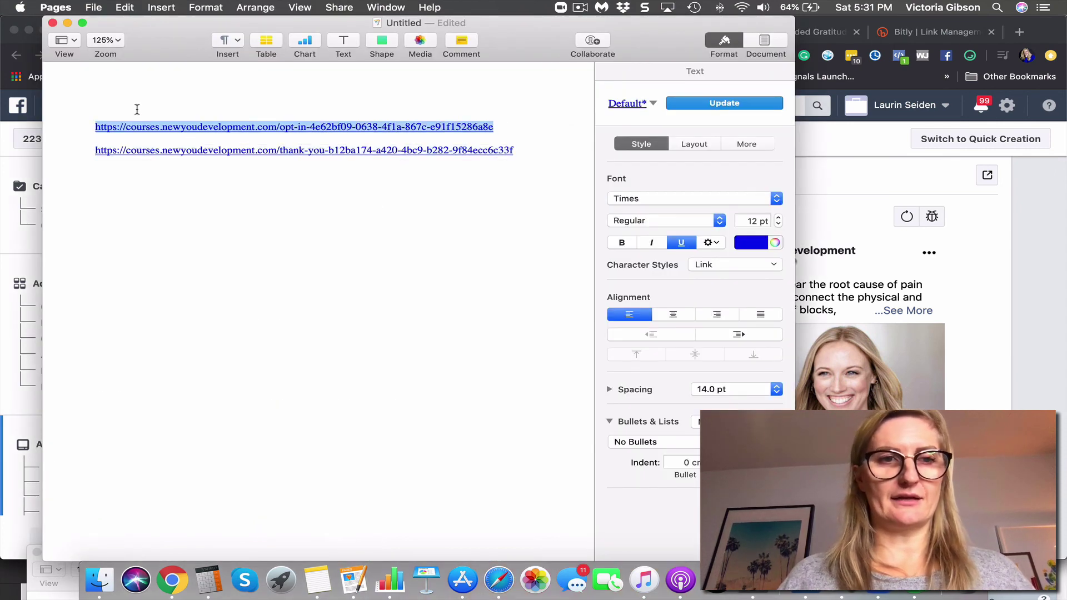
{"action": "left_click", "coordinate": [127, 7]}
{"action": "left_click", "coordinate": [144, 80]}
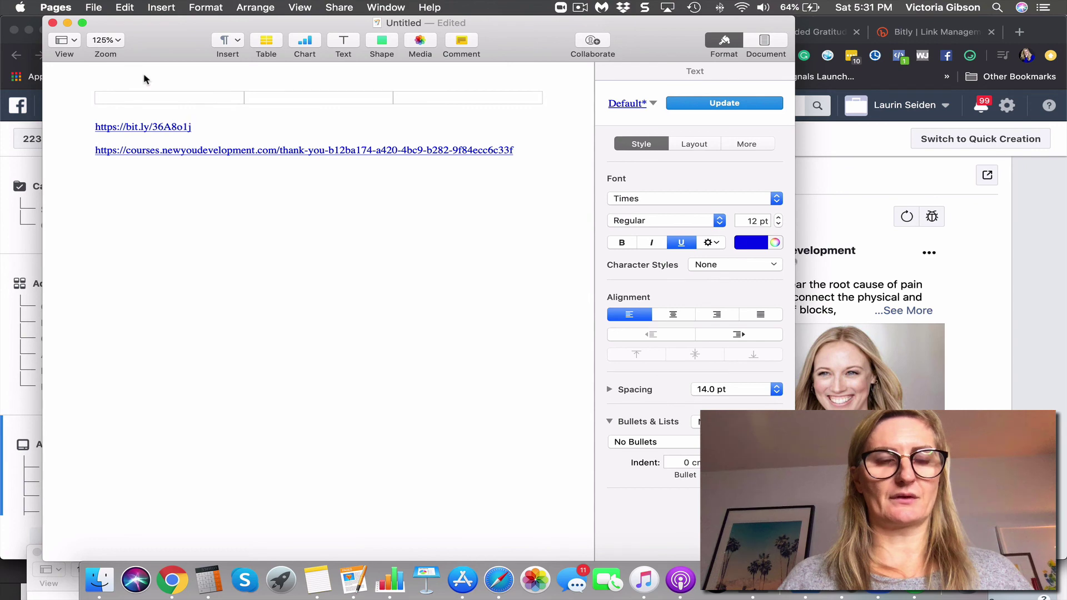
{"action": "left_click", "coordinate": [125, 8]}
{"action": "left_click", "coordinate": [126, 23]}
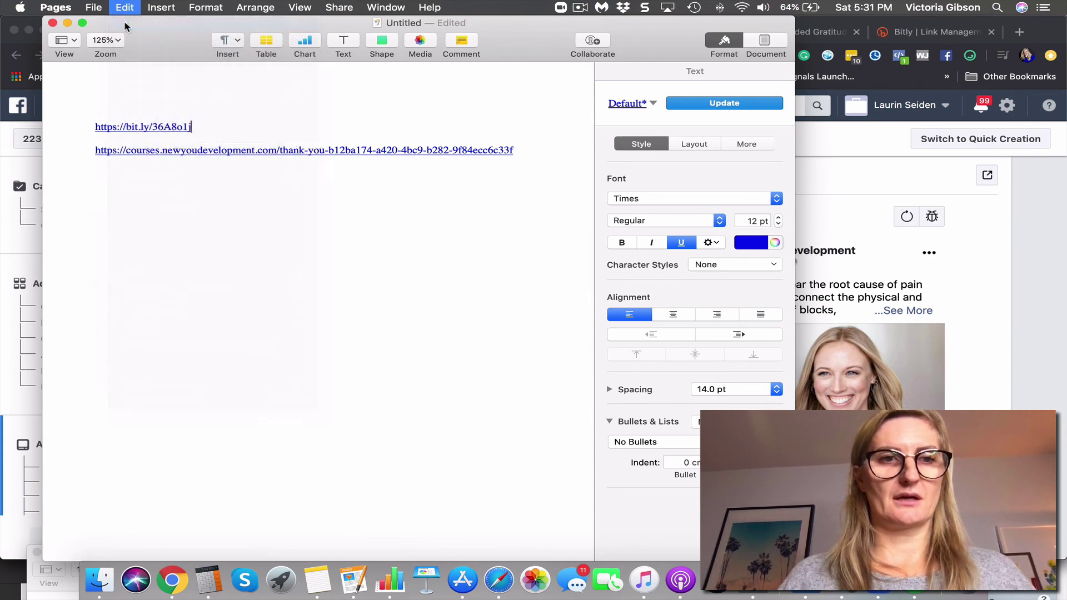
- Copy the selected opt-in page URL and switch back to the ad setup in Ads Manager
{"action": "left_click", "coordinate": [128, 7]}
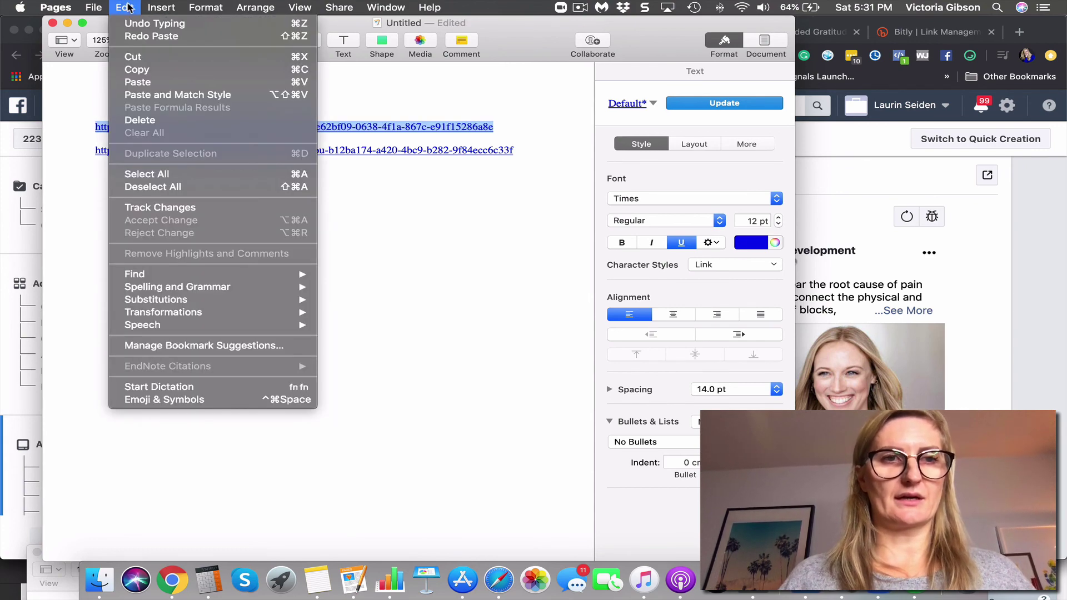
{"action": "left_click", "coordinate": [141, 69]}
{"action": "left_click", "coordinate": [873, 211]}
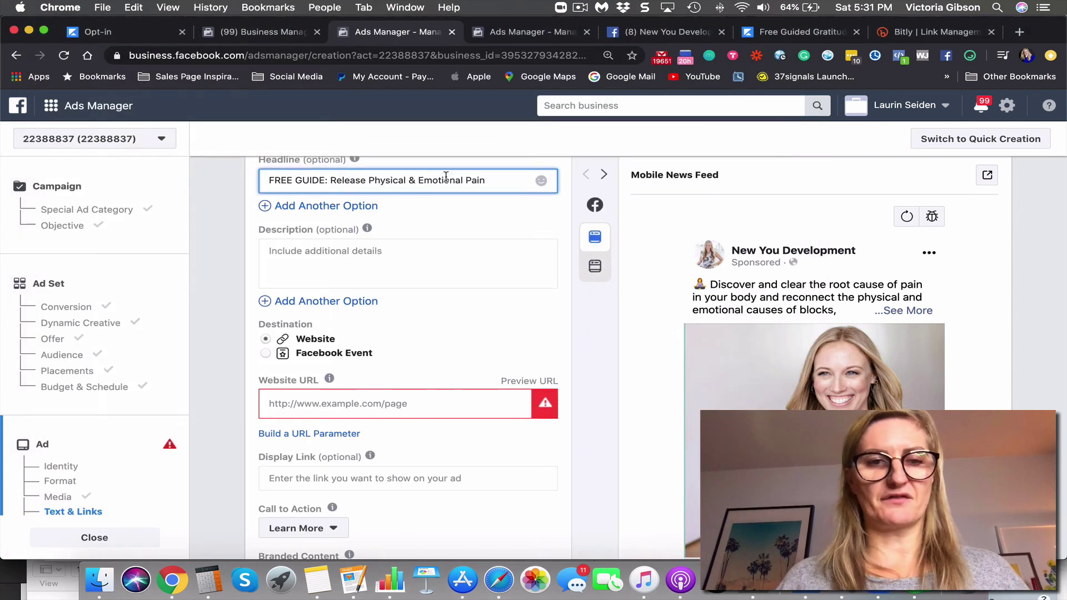
- Paste the copied opt-in page link as the ad's Website URL and preview the page it leads to
{"action": "left_click", "coordinate": [303, 401]}
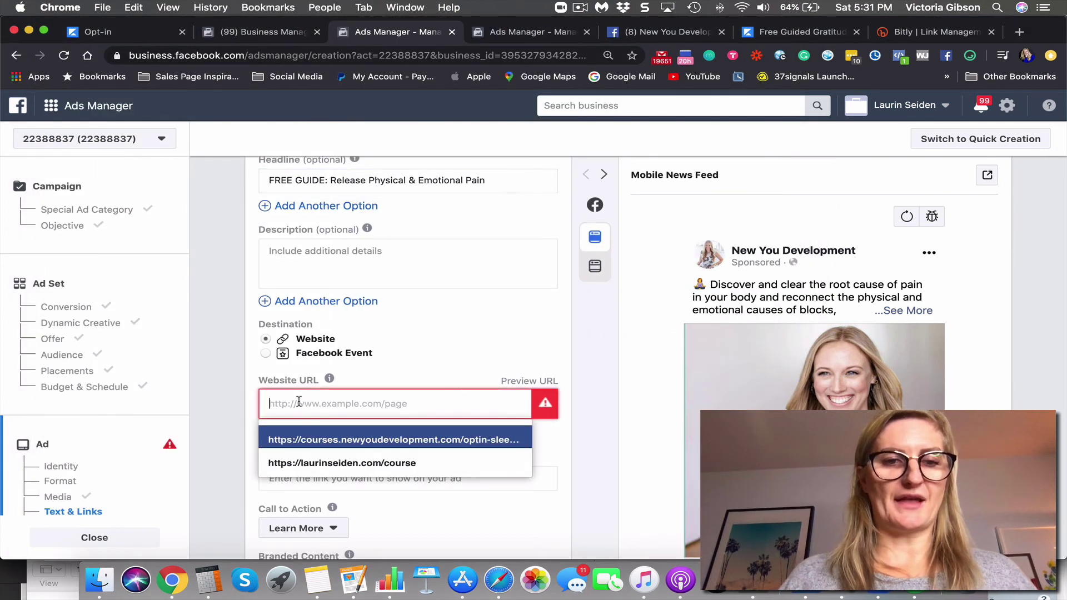
{"action": "left_click", "coordinate": [133, 7]}
{"action": "left_click", "coordinate": [155, 84]}
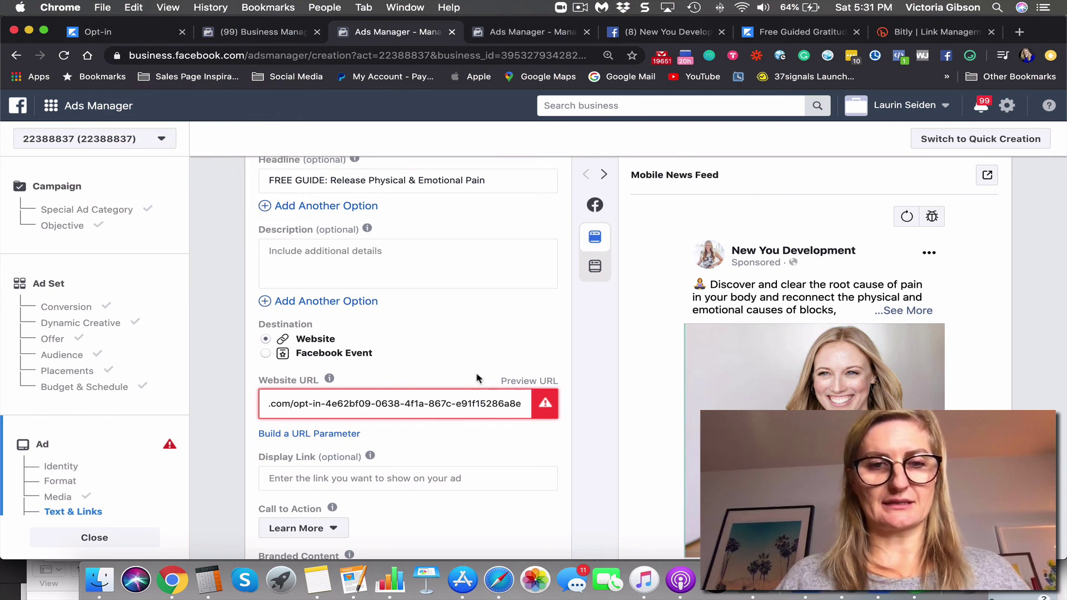
{"action": "left_click", "coordinate": [477, 433]}
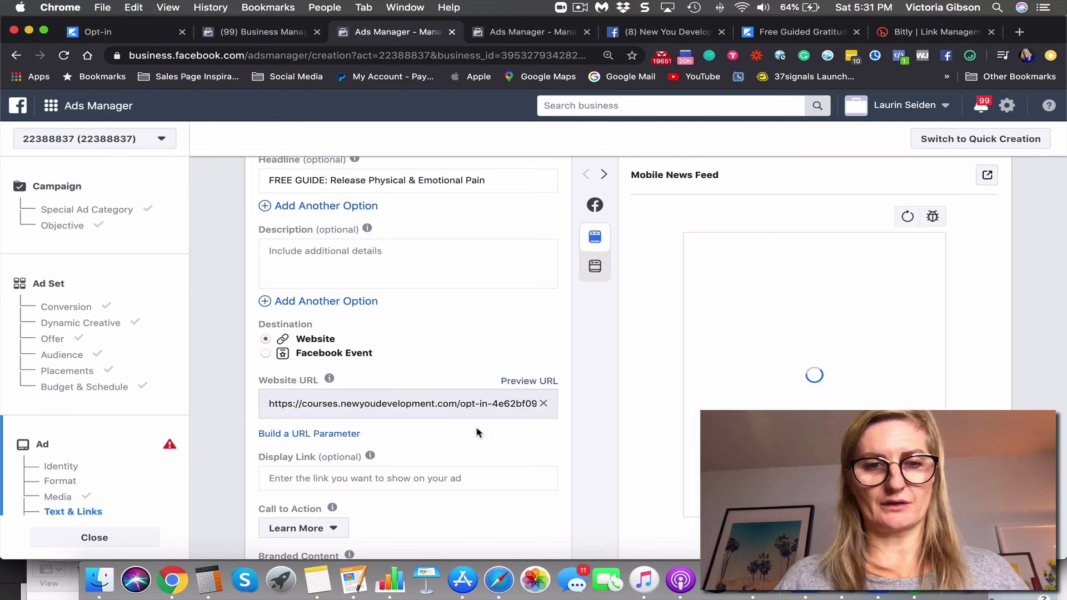
{"action": "left_click", "coordinate": [543, 382]}
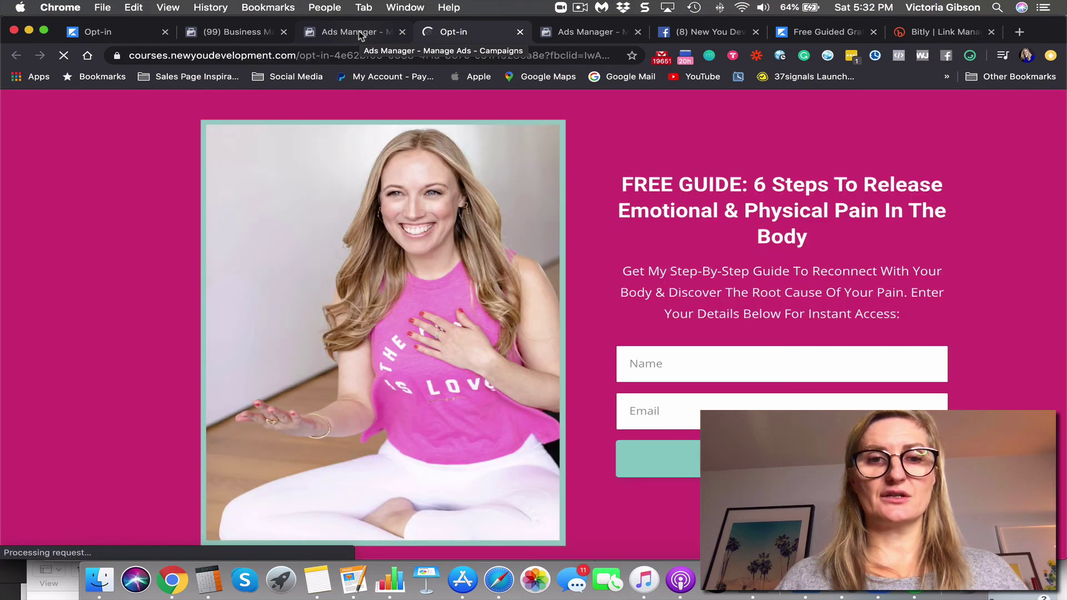
{"action": "left_click", "coordinate": [356, 32]}
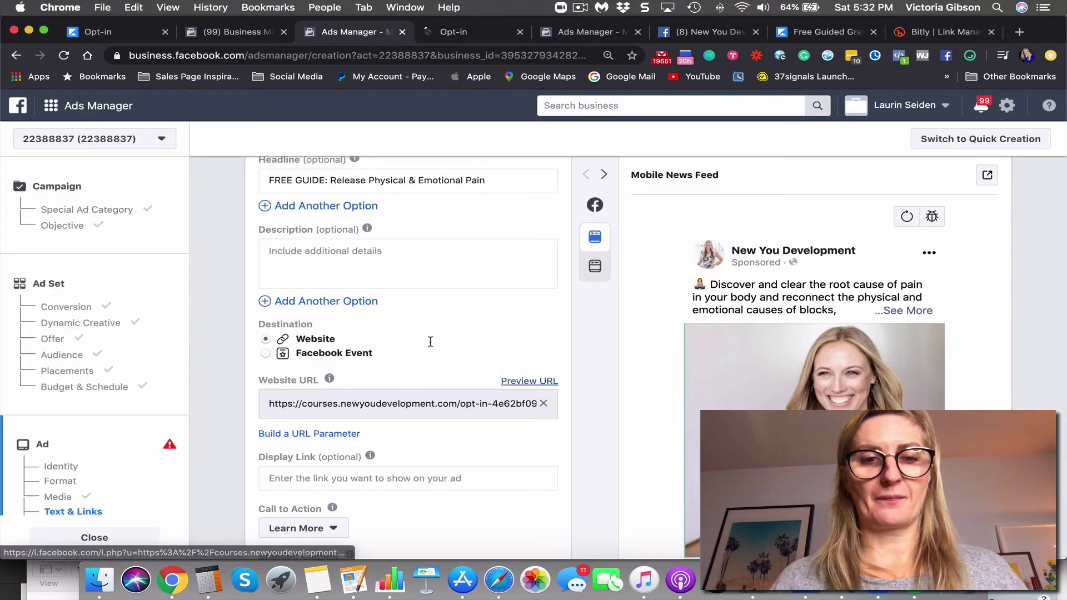
- Set the ad's call to action to Download
{"action": "scroll", "coordinate": [440, 344], "scroll_direction": "down", "scroll_amount": 3}
{"action": "scroll", "coordinate": [439, 345], "scroll_direction": "down", "scroll_amount": 2}
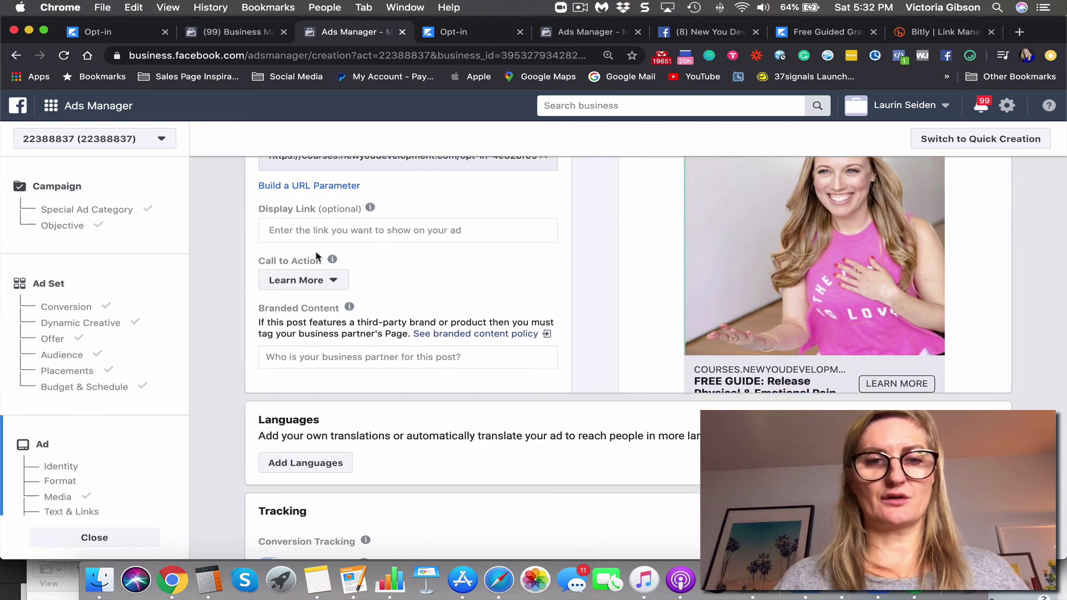
{"action": "left_click", "coordinate": [325, 280]}
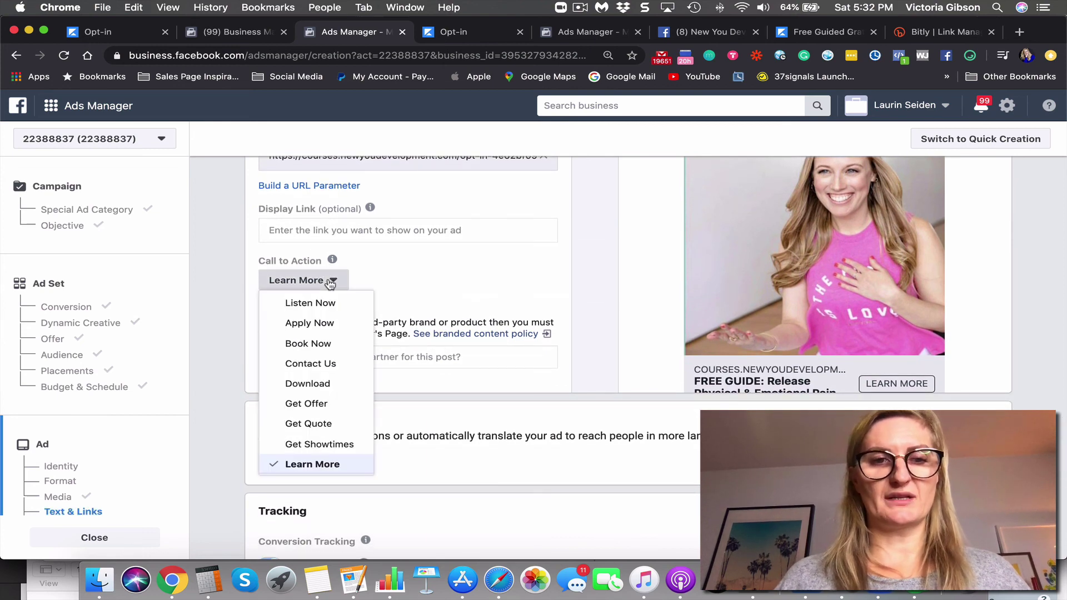
{"action": "left_click", "coordinate": [329, 383]}
- Review the tracking settings, the ad's text and links, and its Mobile News Feed preview
{"action": "scroll", "coordinate": [482, 351], "scroll_direction": "down", "scroll_amount": 8}
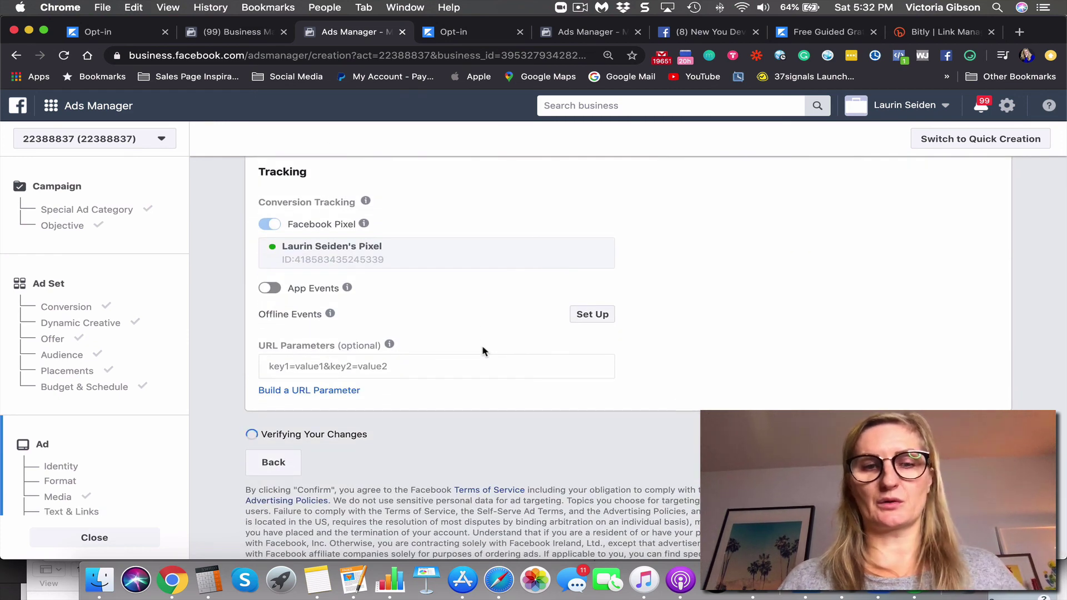
{"action": "scroll", "coordinate": [849, 370], "scroll_direction": "up", "scroll_amount": 10}
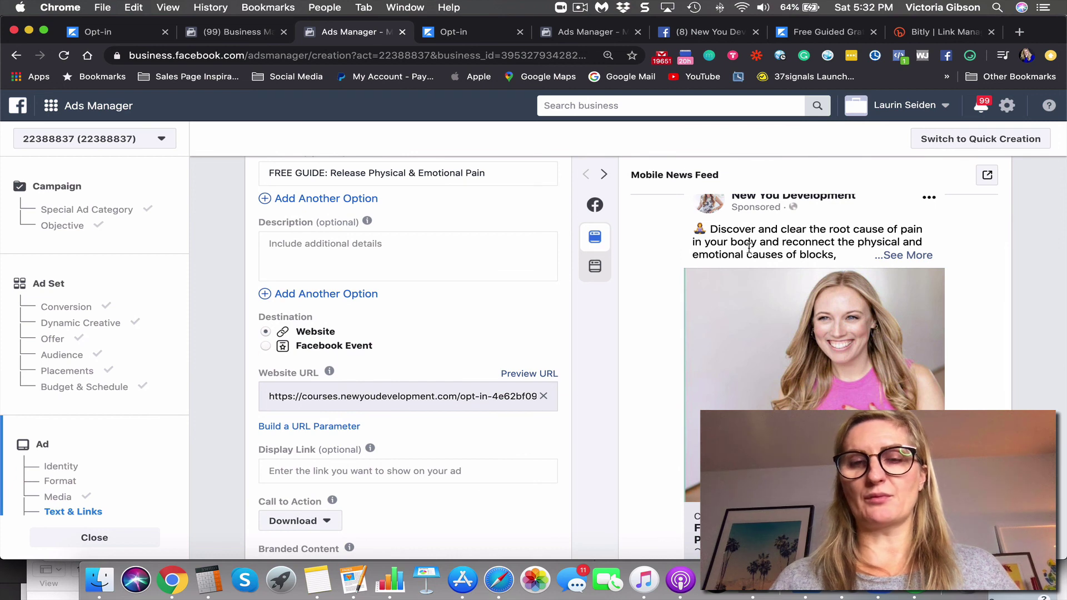
{"action": "scroll", "coordinate": [482, 262], "scroll_direction": "up", "scroll_amount": 3}
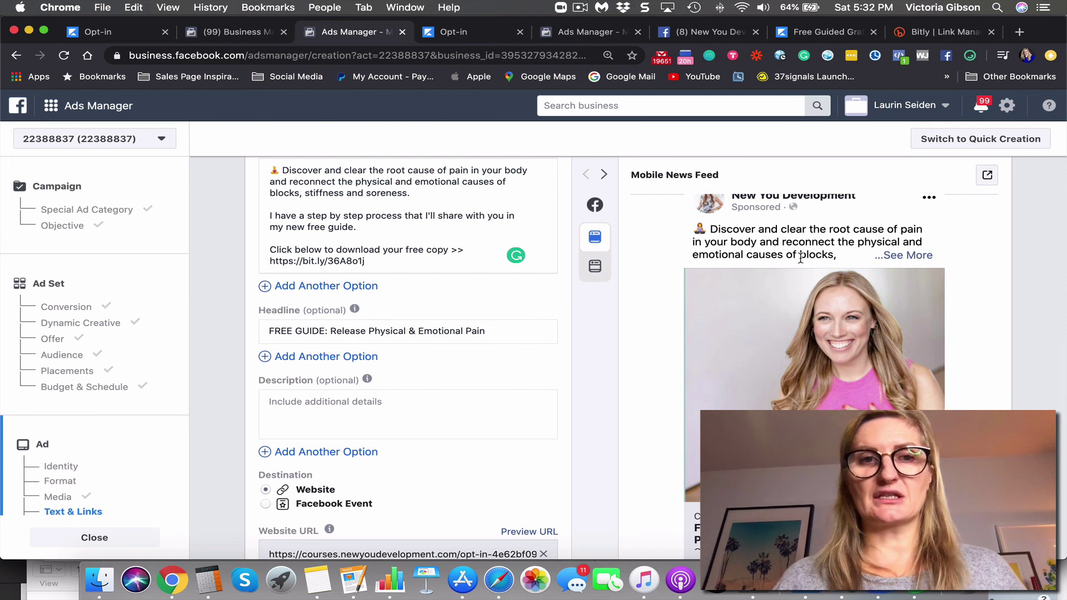
{"action": "scroll", "coordinate": [750, 255], "scroll_direction": "up", "scroll_amount": 2}
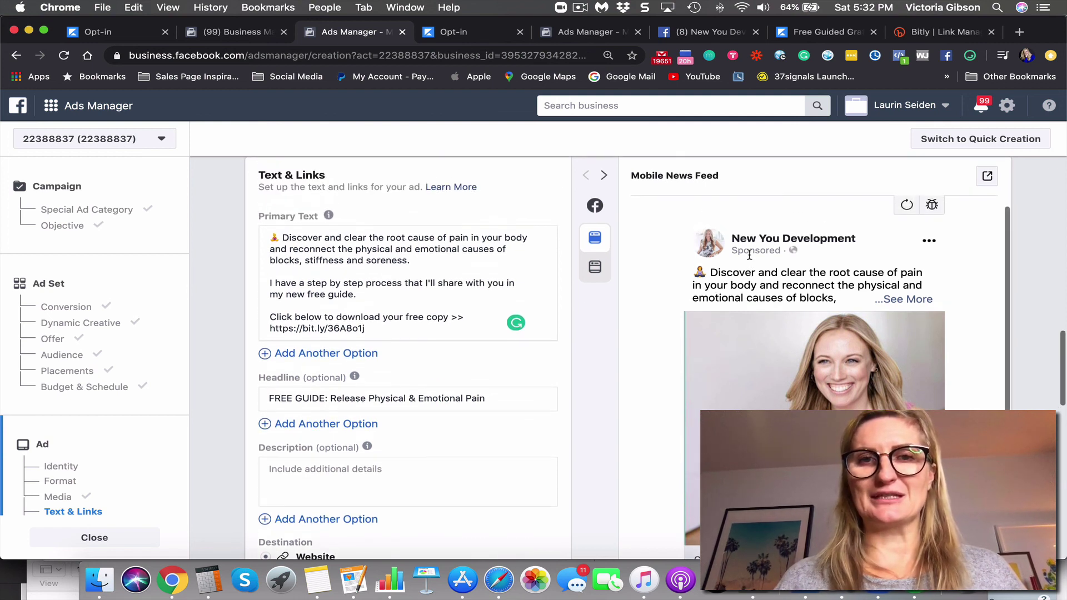